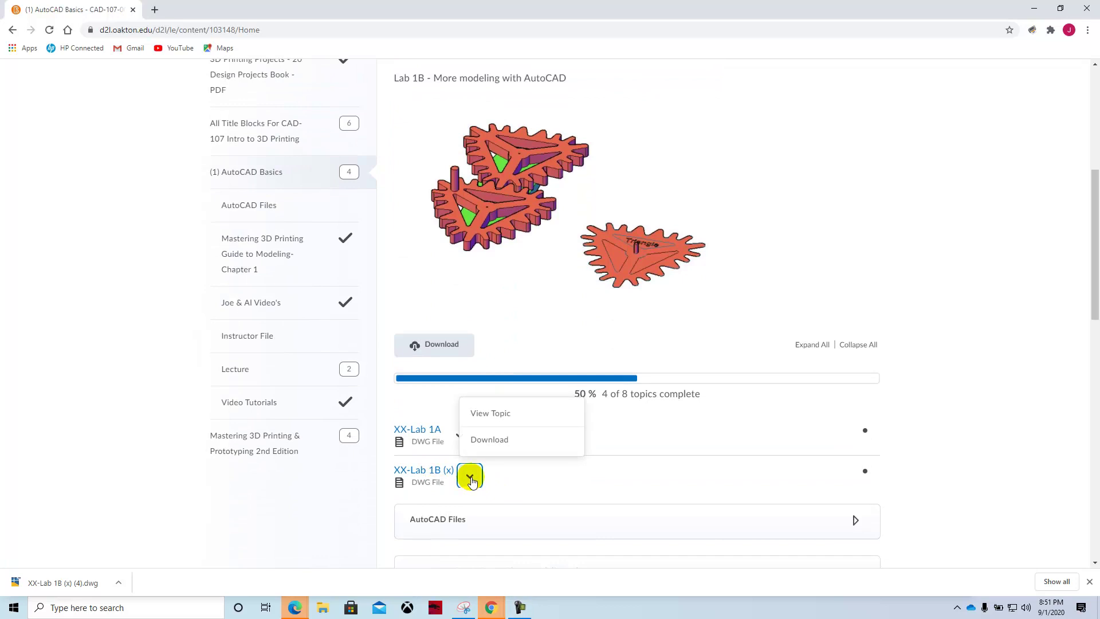
Step: Download the XX-Lab 1B (x) drawing from the course page and open it in AutoCAD, dismissing the drawing recovery notice
click(483, 436)
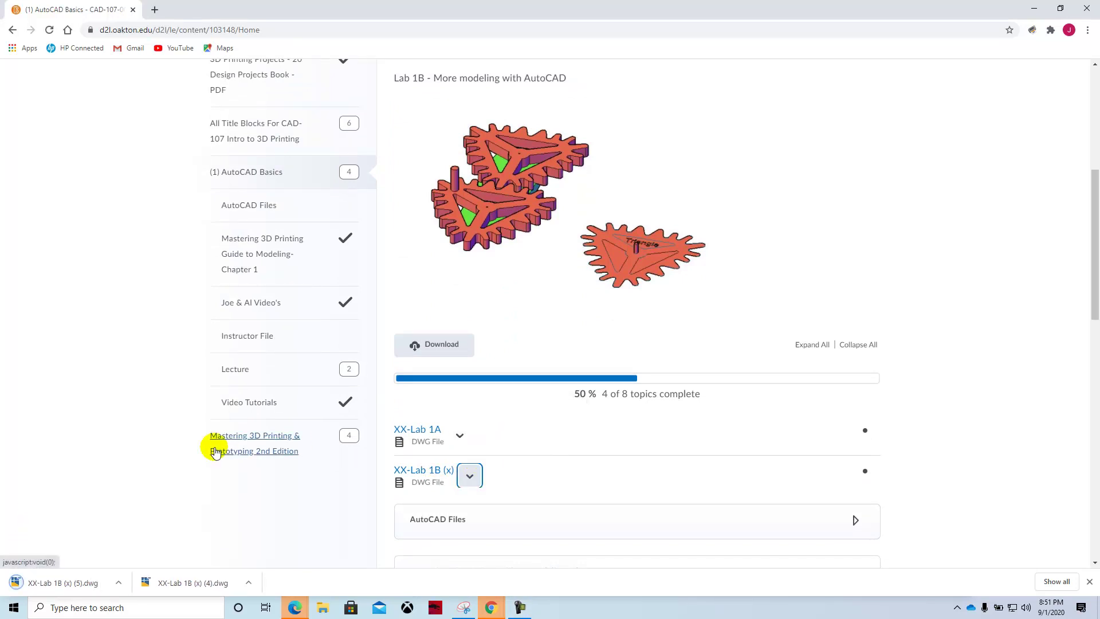
click(118, 583)
click(135, 509)
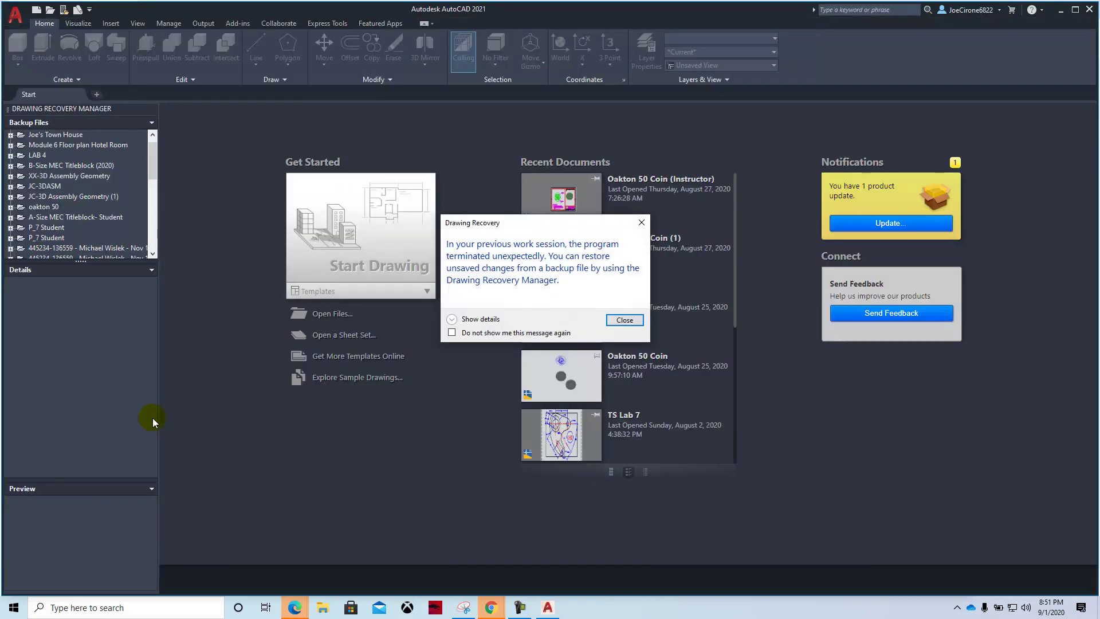
click(624, 319)
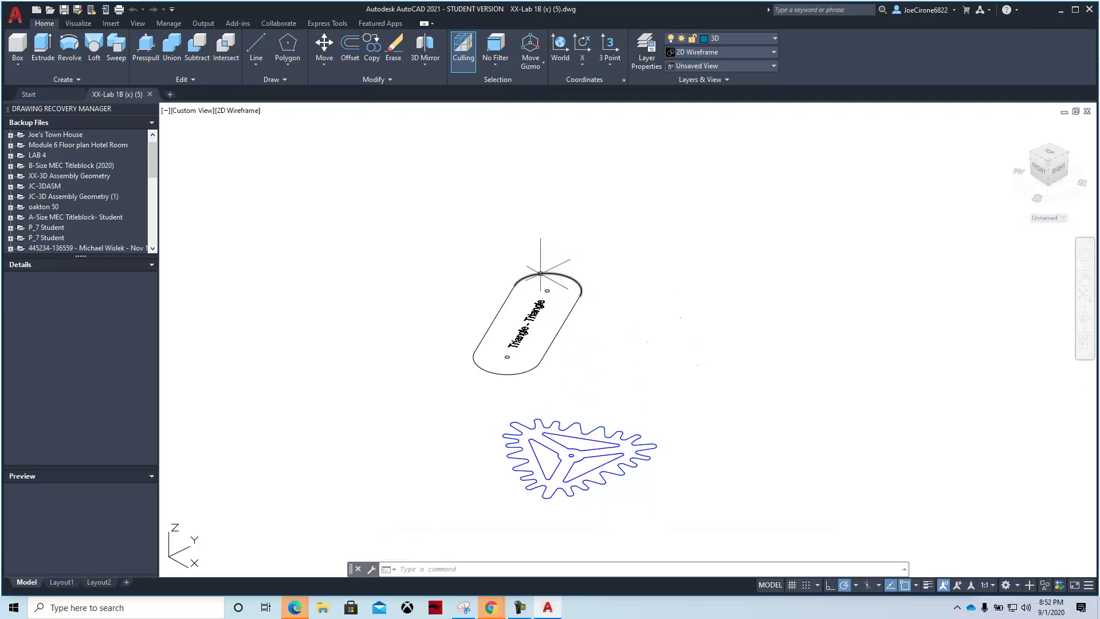
mouse_move(634, 370)
middle_down()
mouse_move(594, 376)
mouse_move(522, 291)
middle_up()
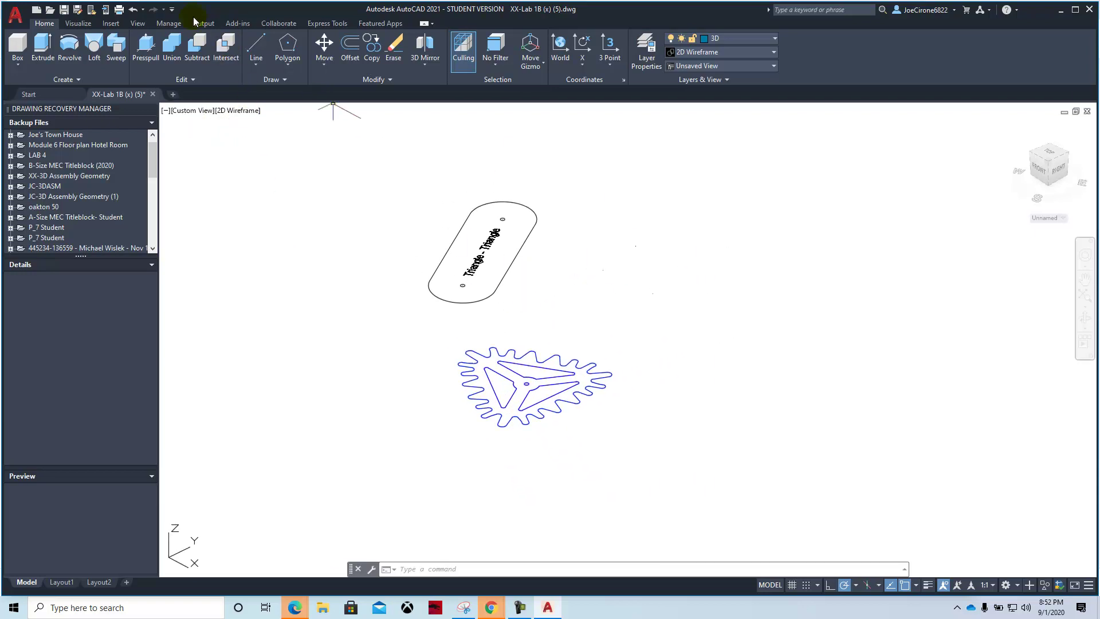
Step: Turn on the menu bar, and switch the workspace to Drafting & Annotation and back to 3D Basics
click(172, 10)
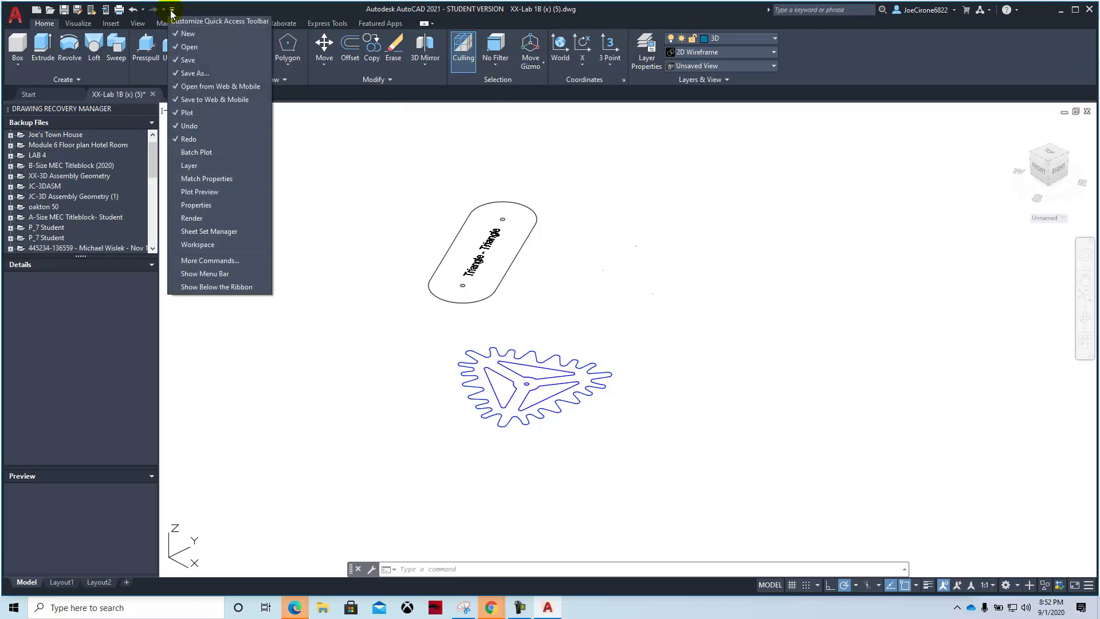
click(209, 277)
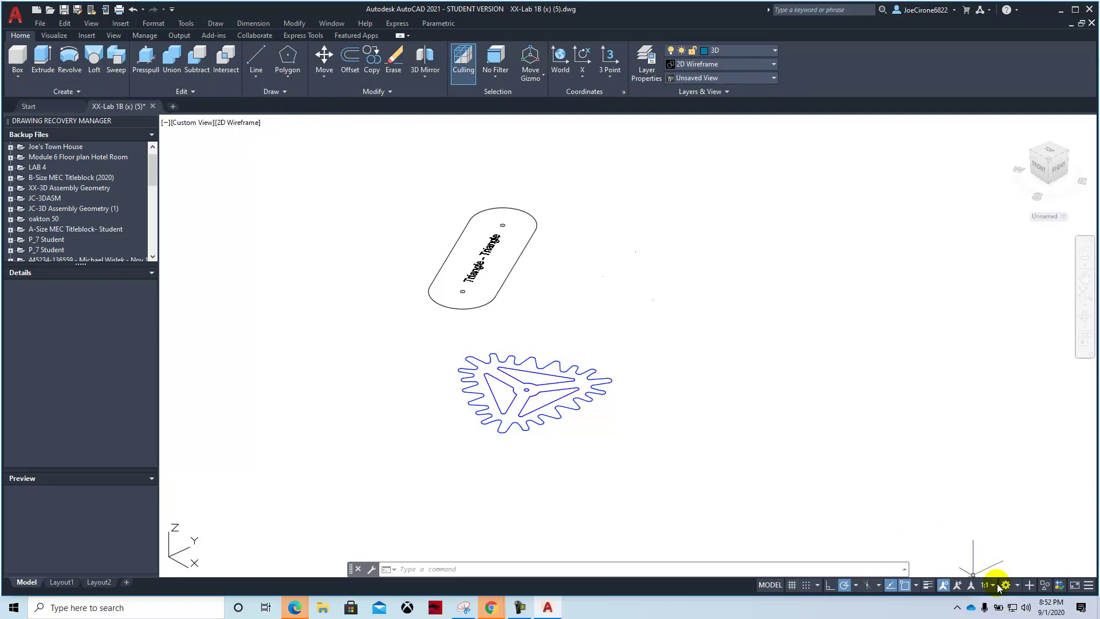
click(1017, 585)
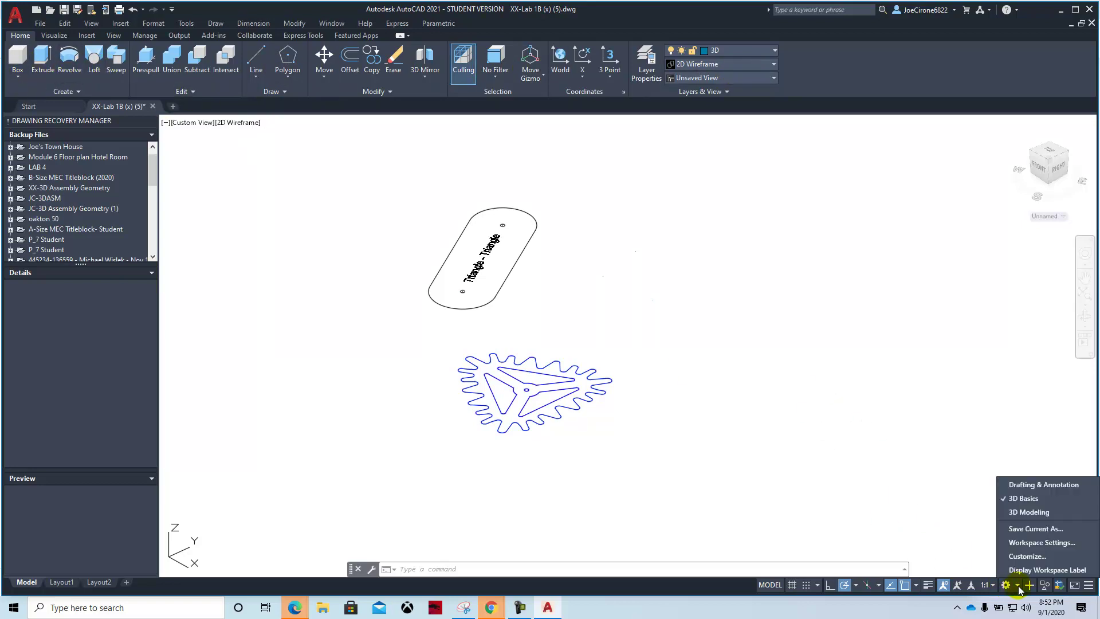
click(1025, 485)
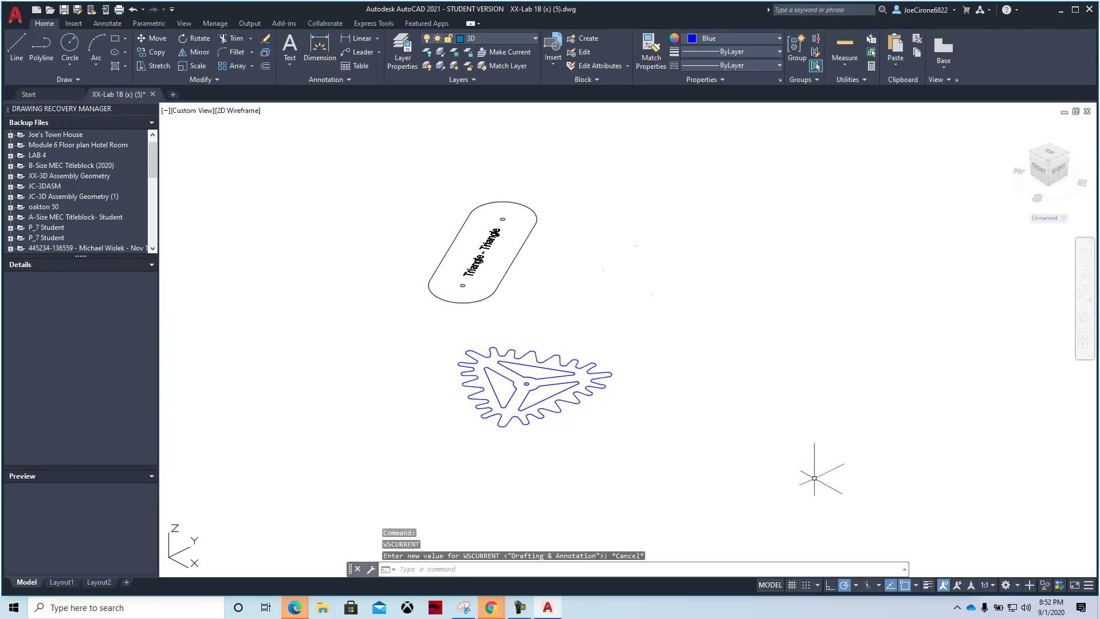
click(1018, 587)
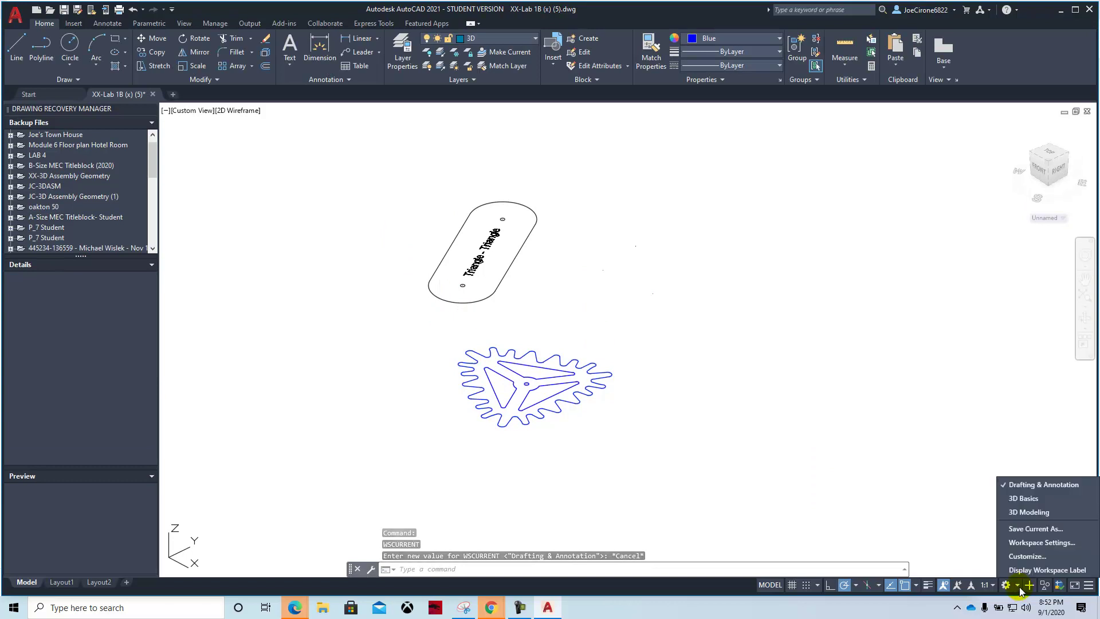
click(1023, 499)
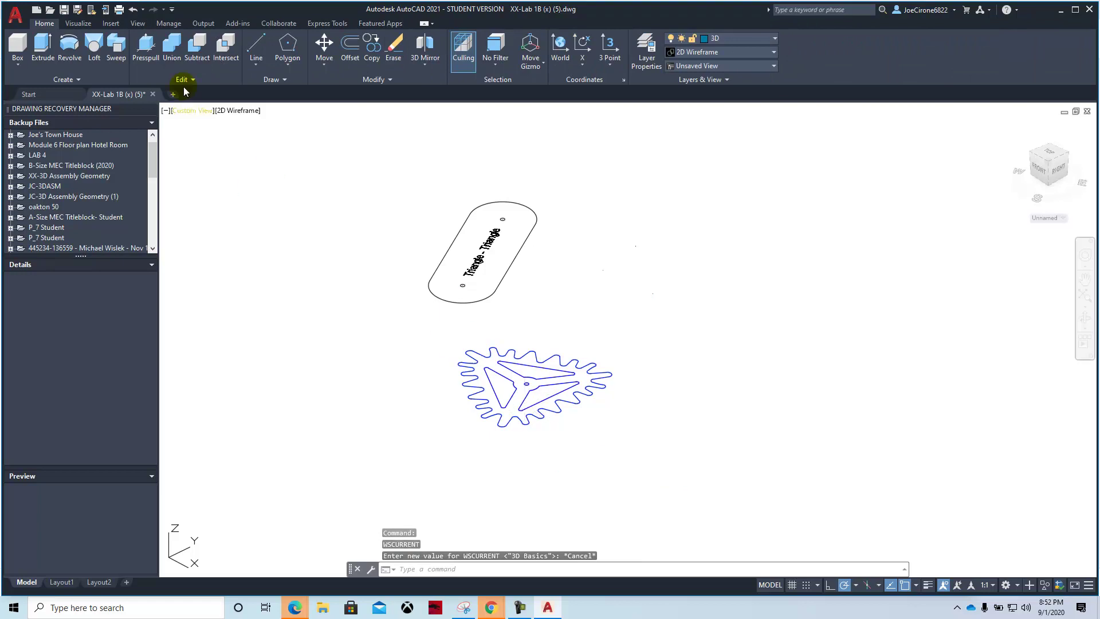
Step: Show the menu bar in the 3D Basics workspace and clear any active command
click(172, 13)
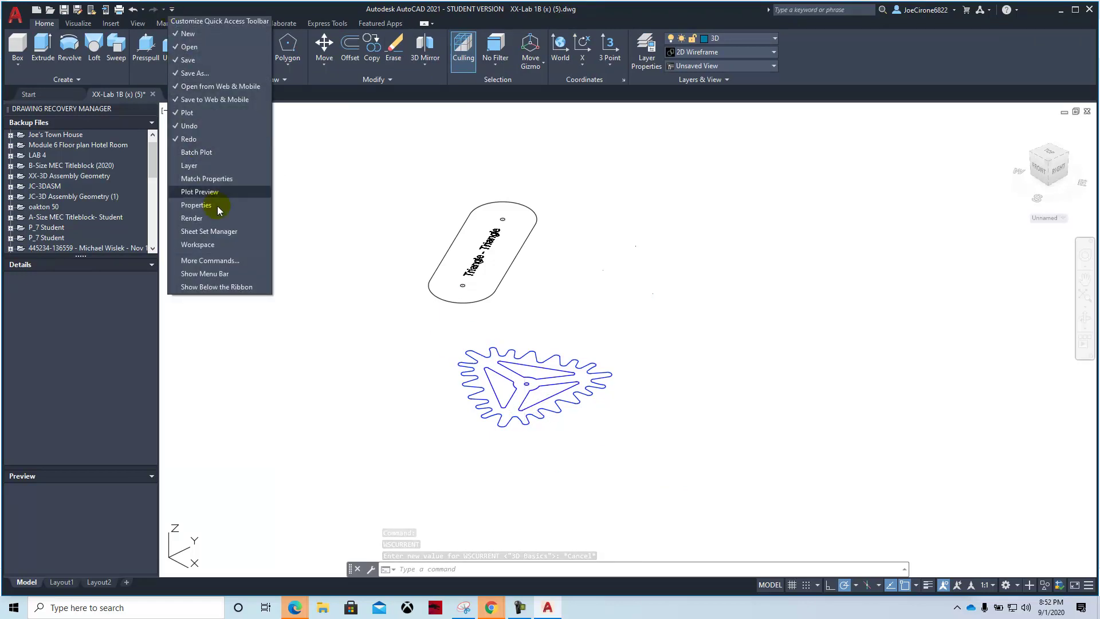
click(217, 274)
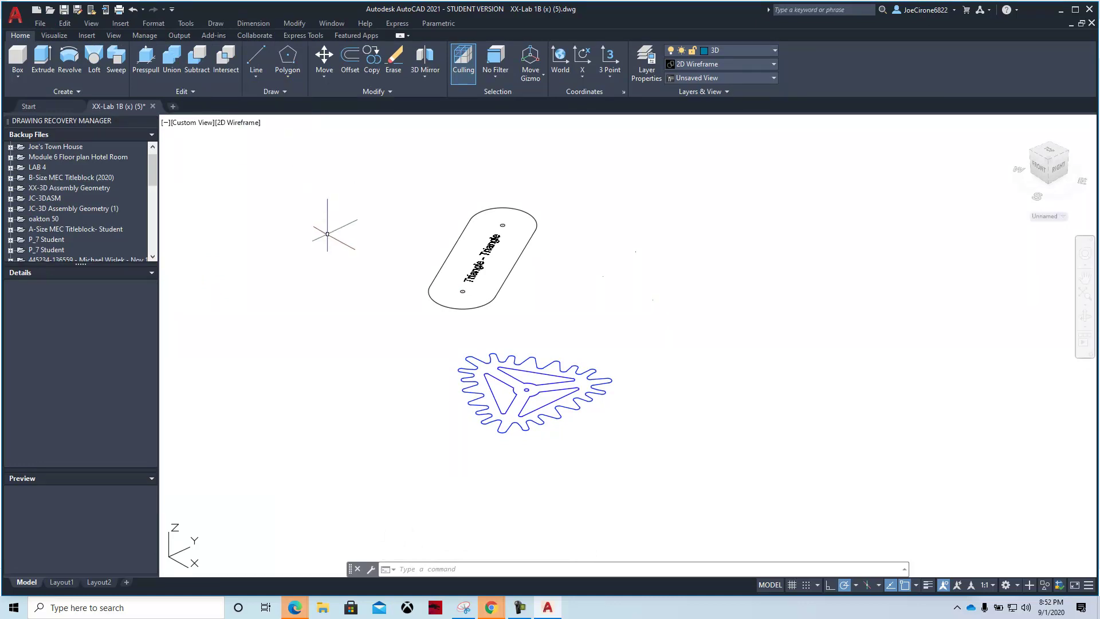
key(Escape)
key(Escape)
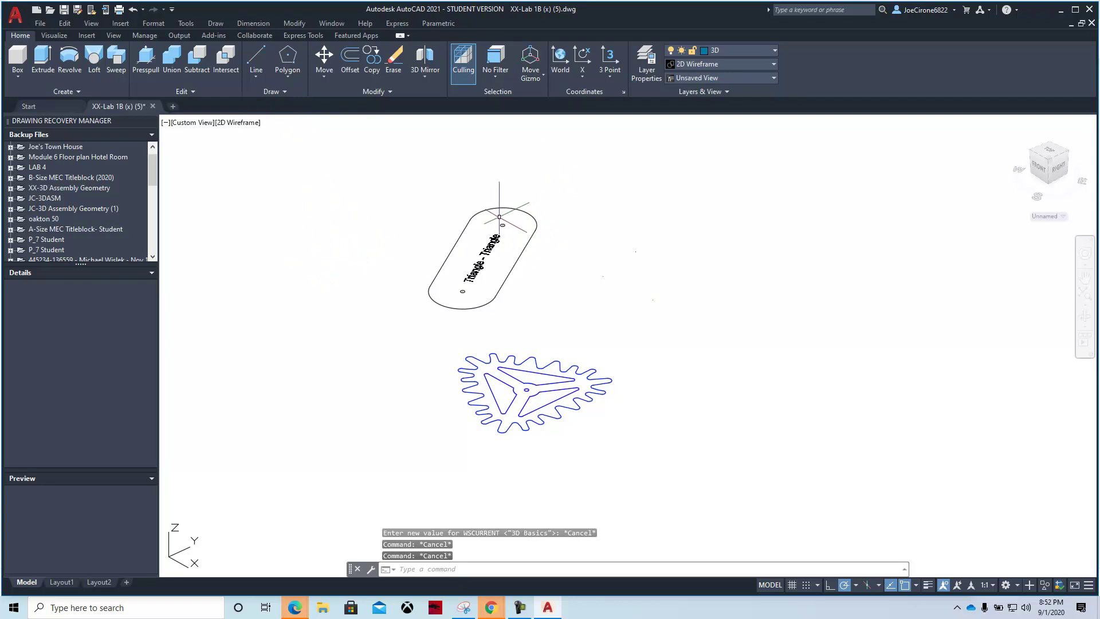
Step: Convert the rounded plate's outline and its two hole circles into regions, selecting everything in the plate together
text(reg)
key(Return)
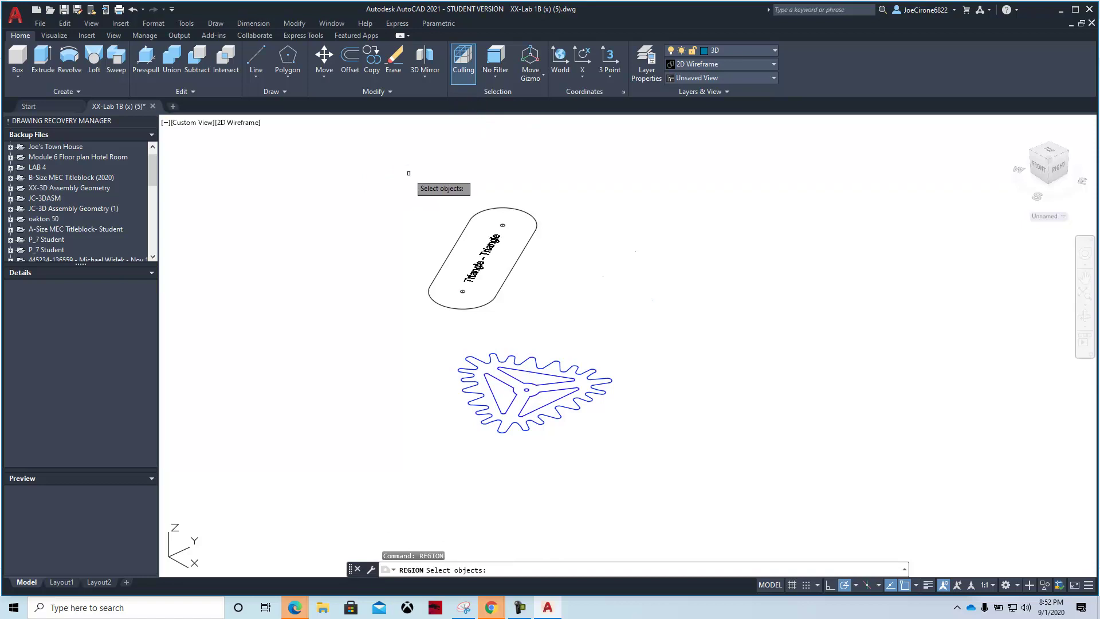
click(408, 173)
click(570, 332)
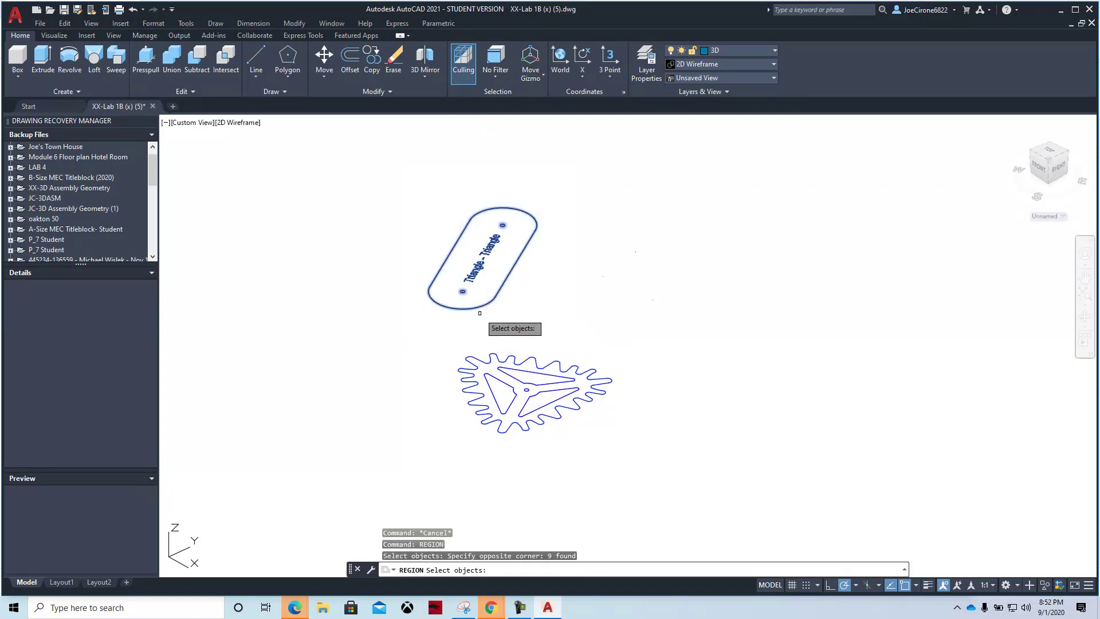
key(Return)
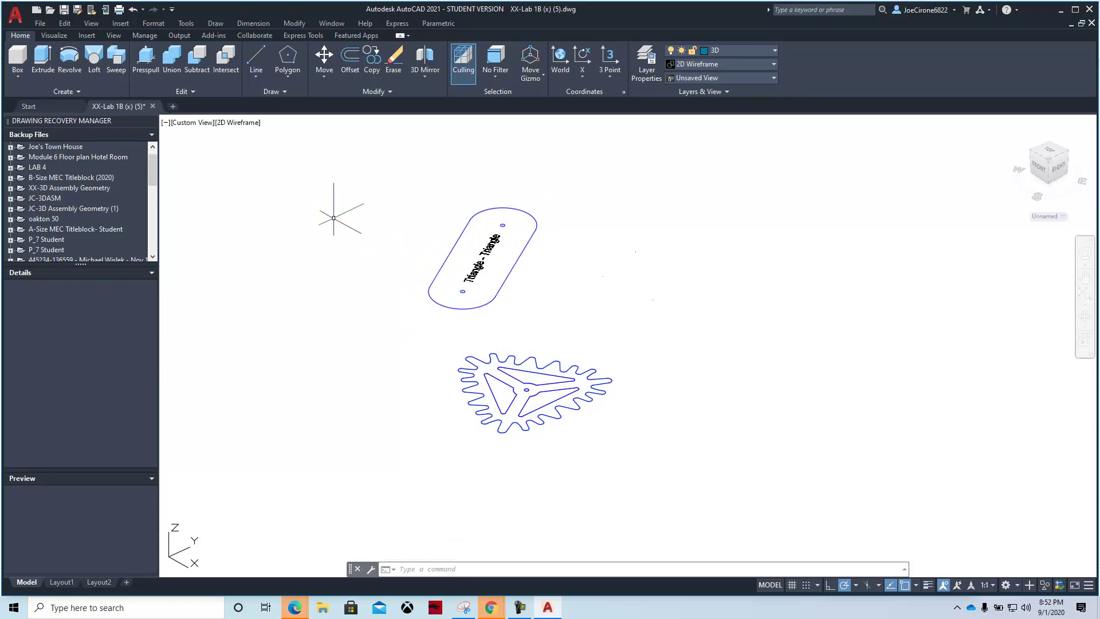
Step: Extrude the rounded plate's outline region downward by .125
click(40, 58)
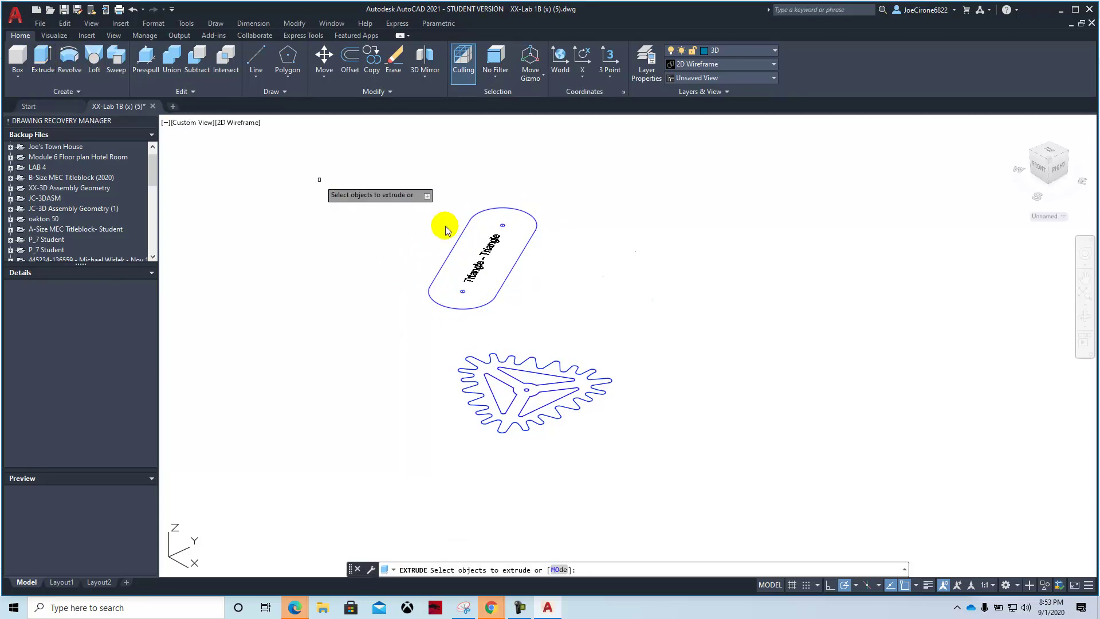
click(537, 230)
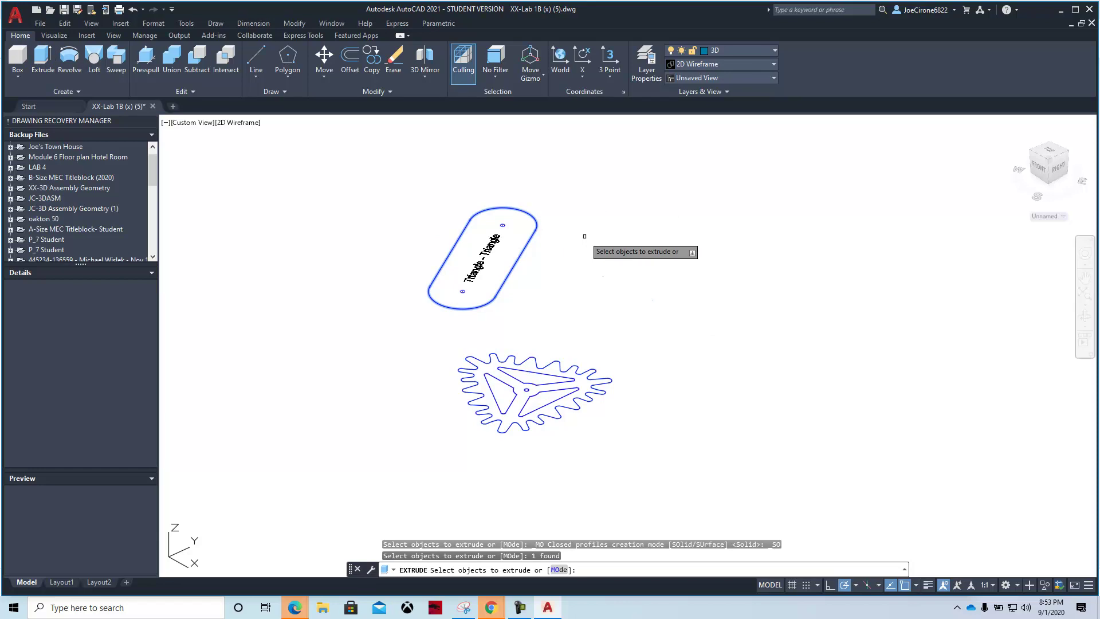
key(Return)
text(.125)
key(Return)
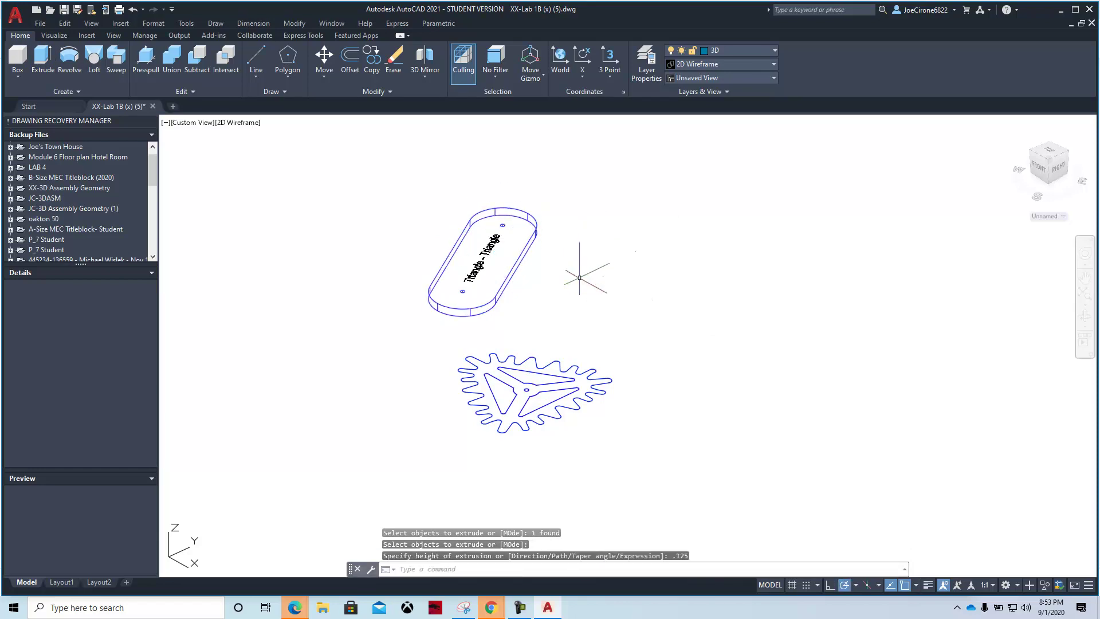
Step: Extrude the two hole circles in the plate by -0.125, matching the plate's thickness
scroll(480, 235, up, 5)
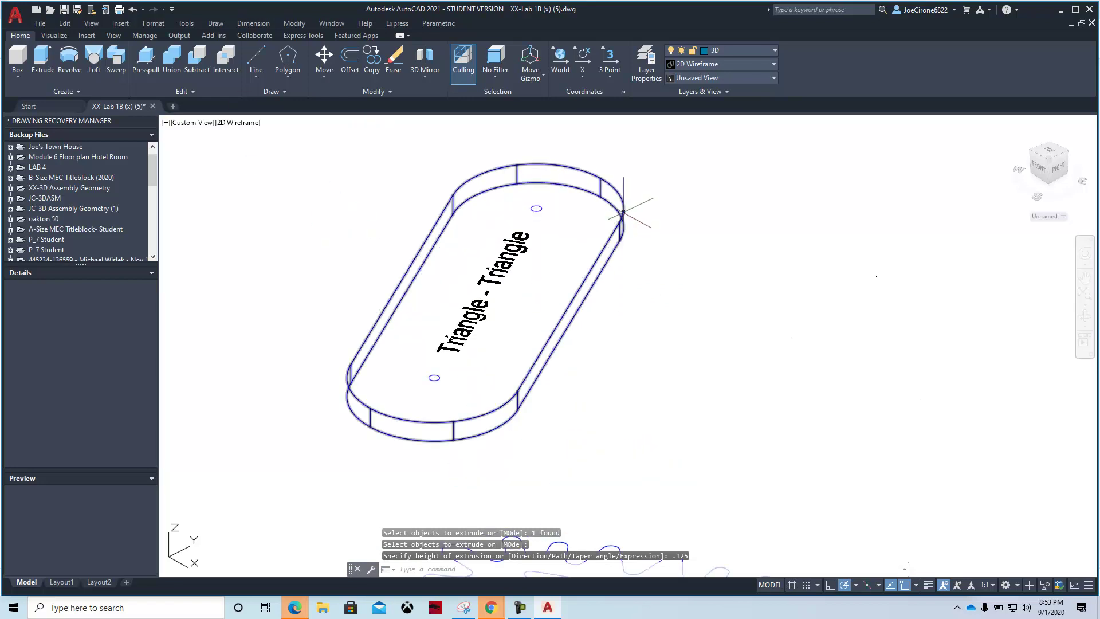
click(34, 63)
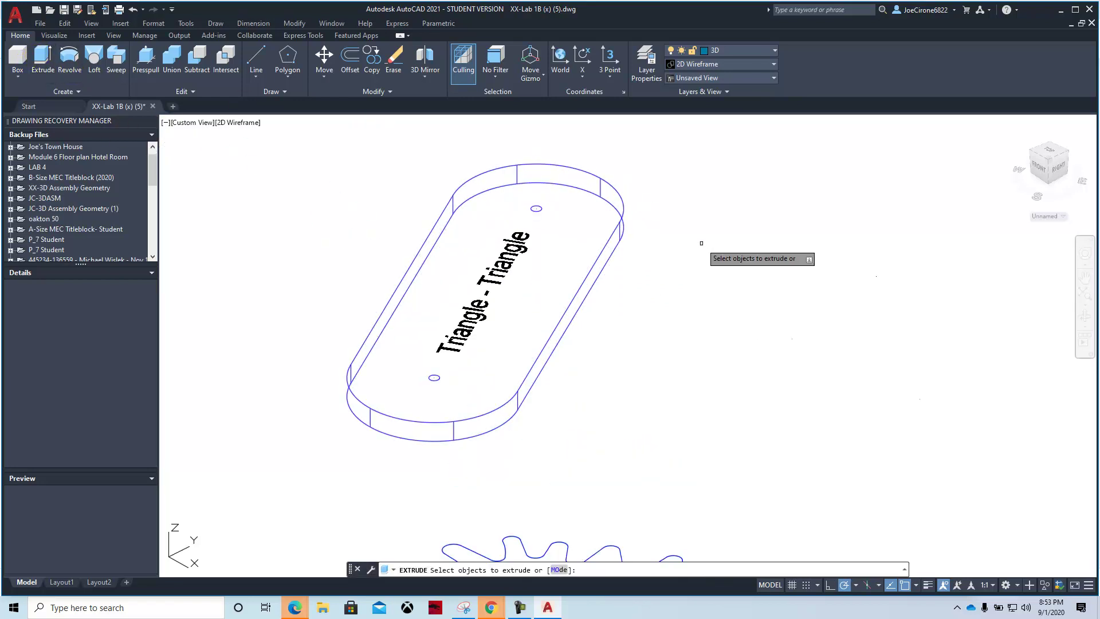
click(537, 208)
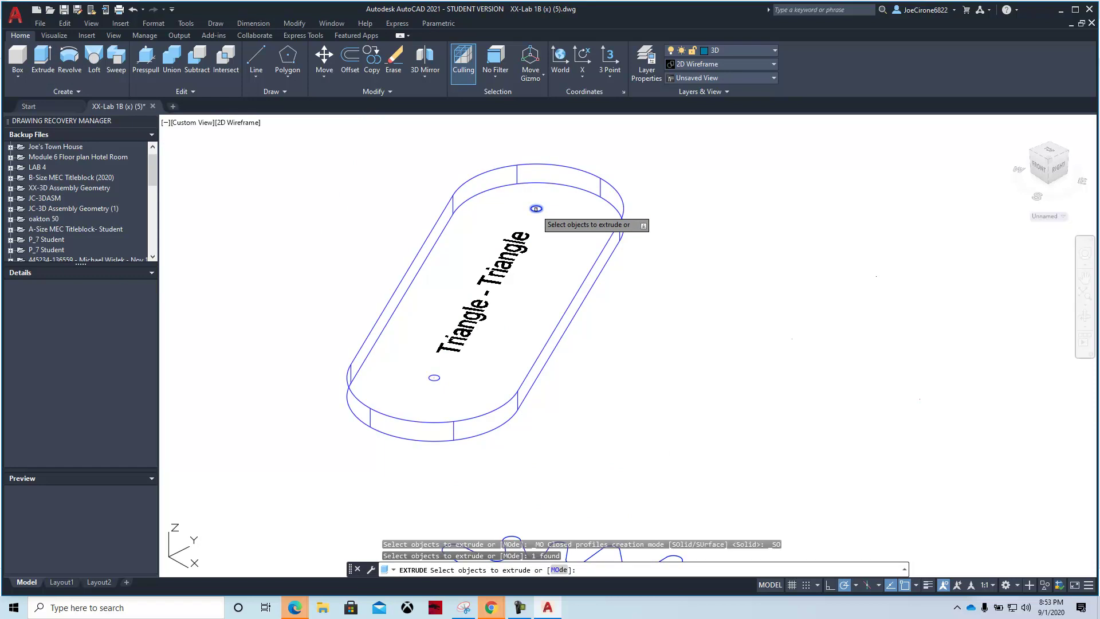
click(437, 378)
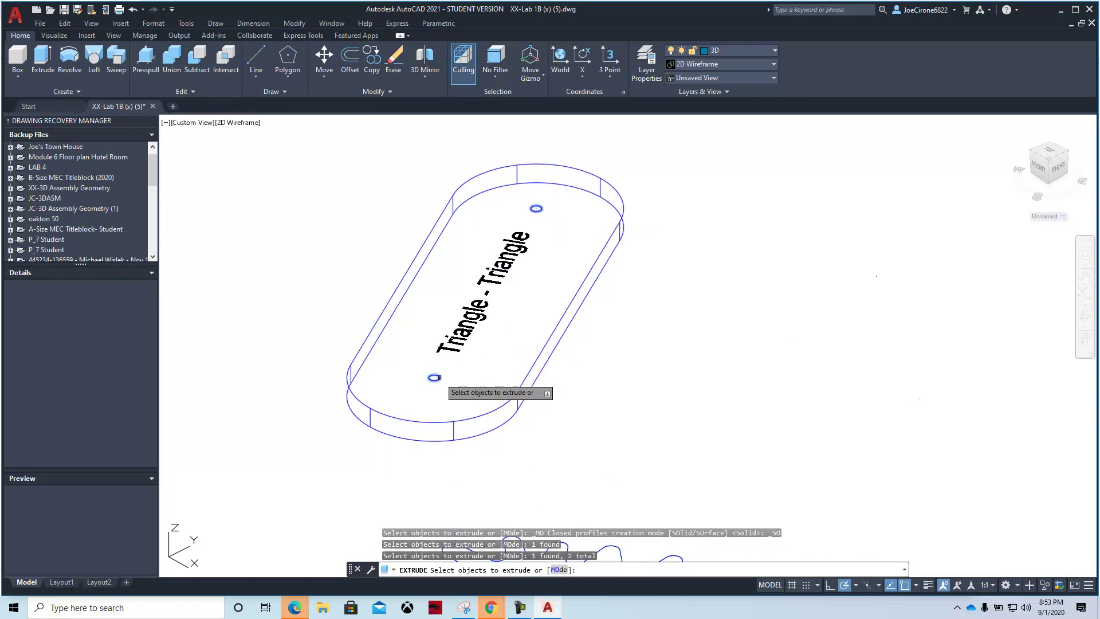
key(Return)
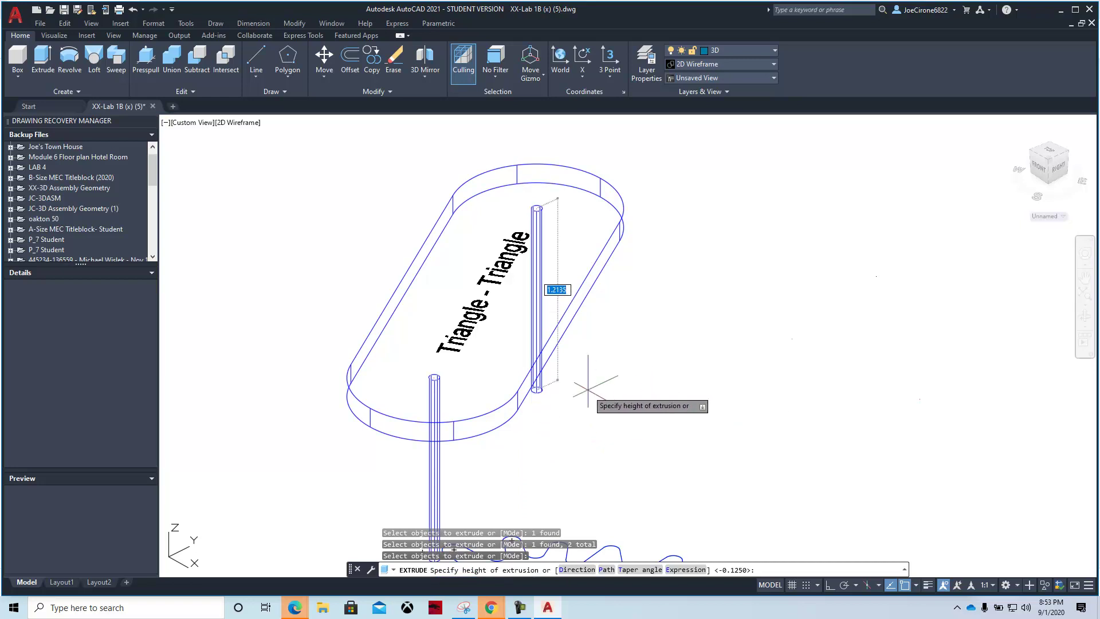
text(-0.)
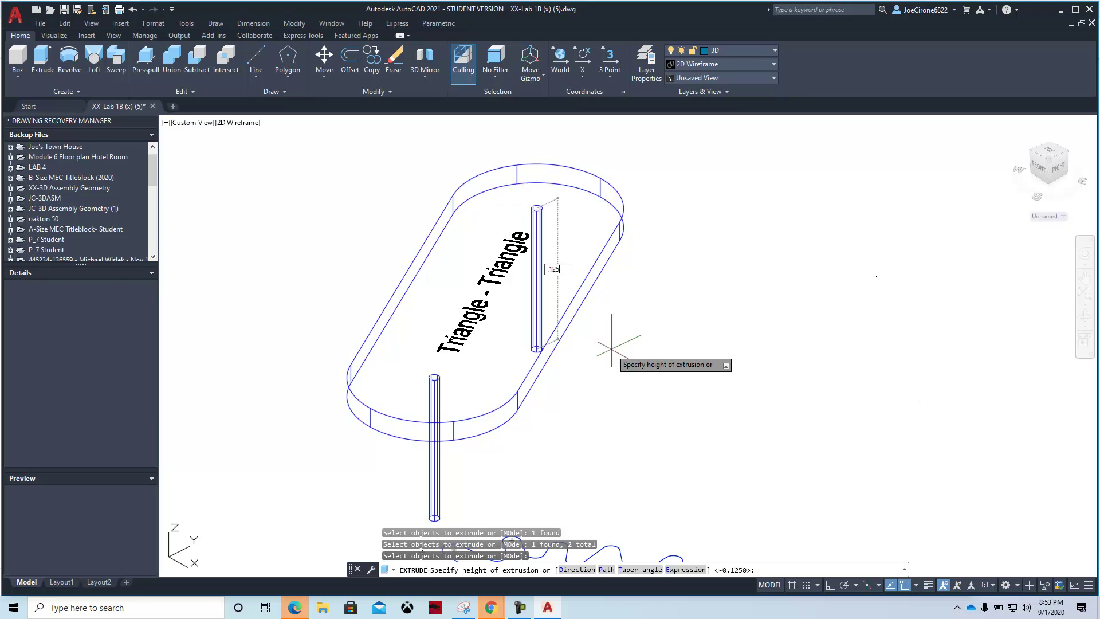
text(125)
key(Return)
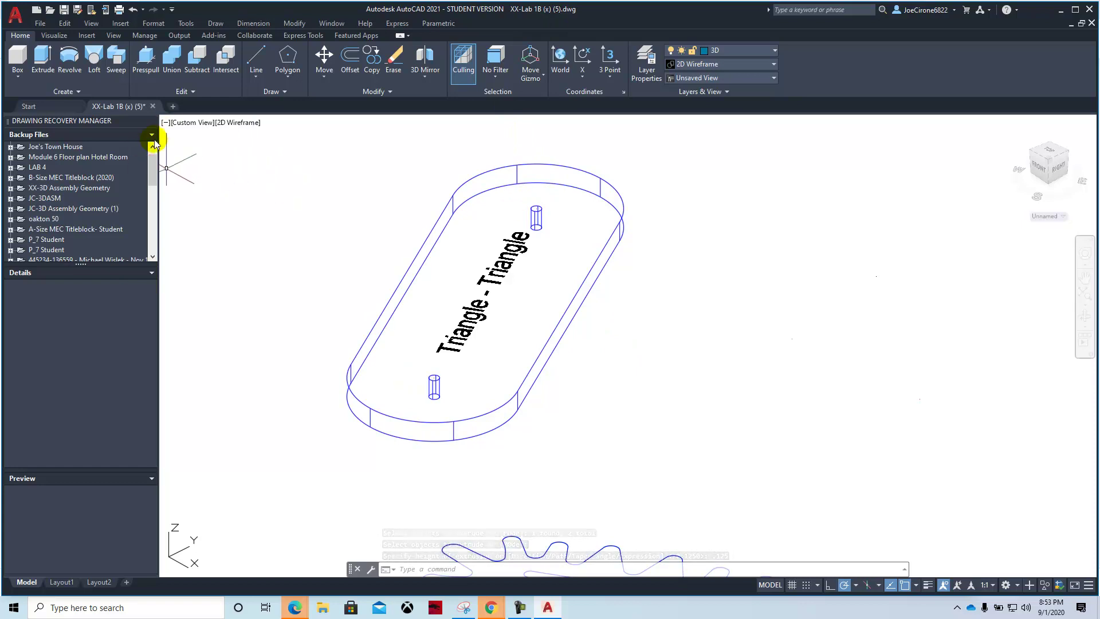
Step: Apply the Conceptual visual style and subtract the two extruded hole cylinders from the plate
click(243, 123)
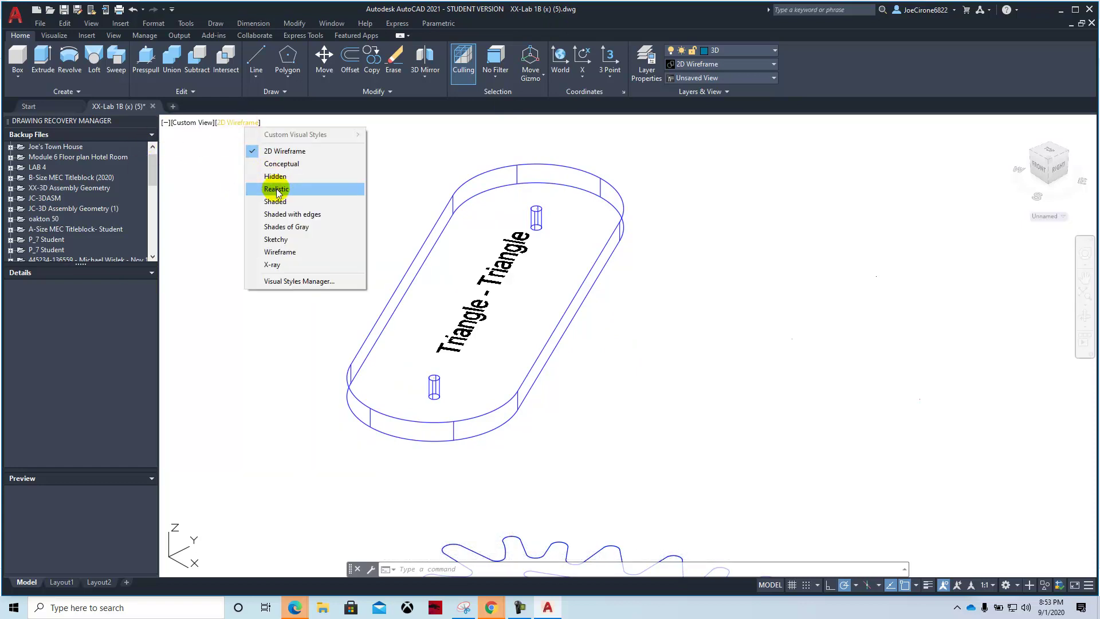
click(281, 164)
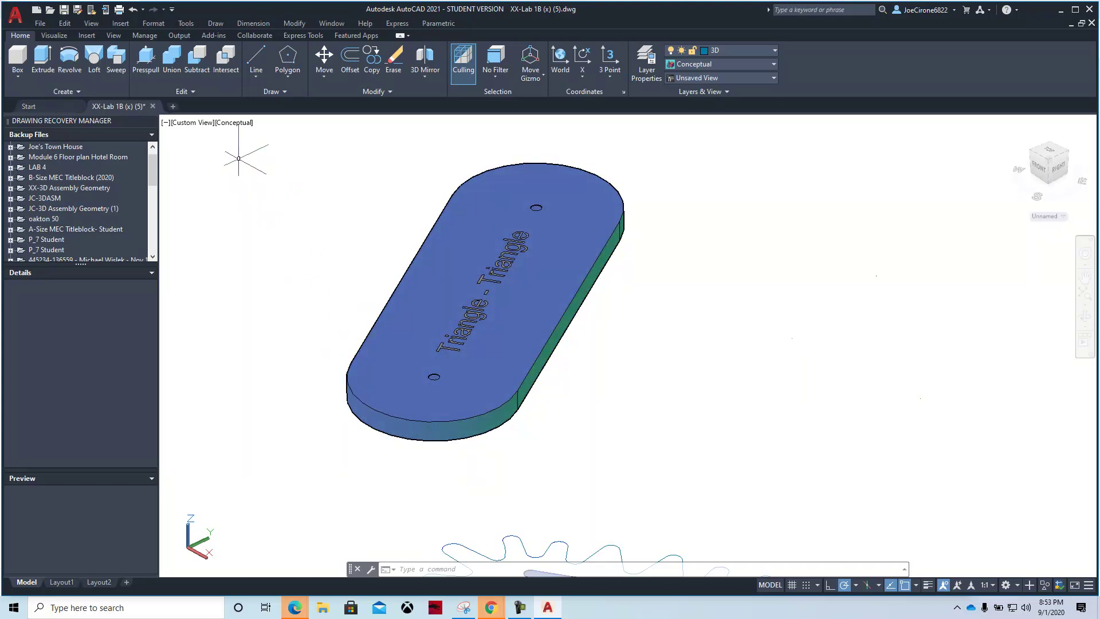
click(194, 69)
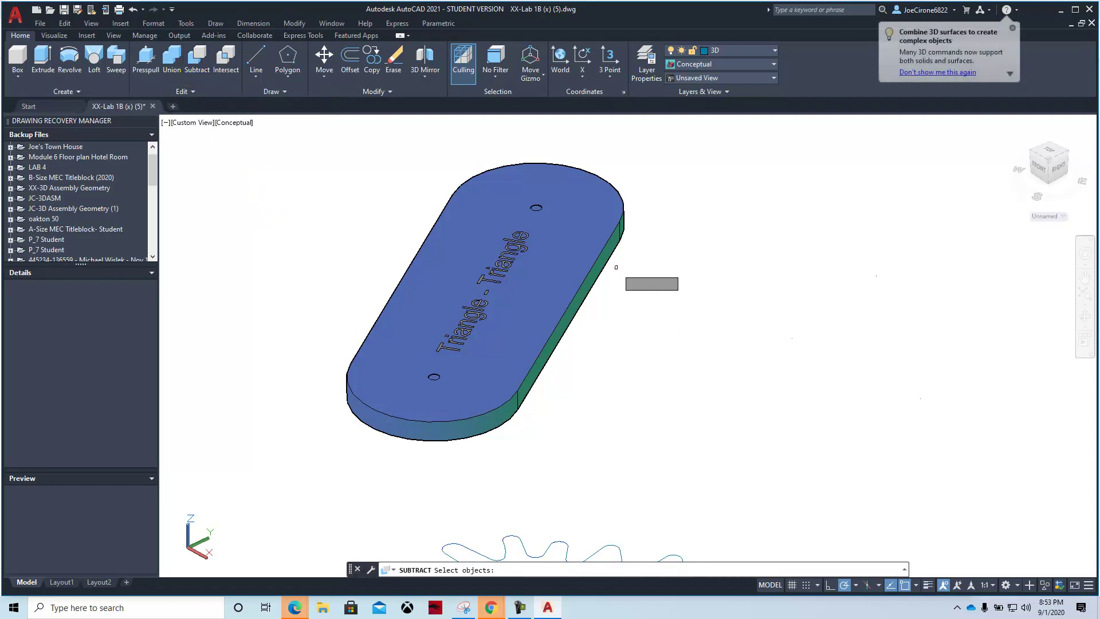
click(625, 247)
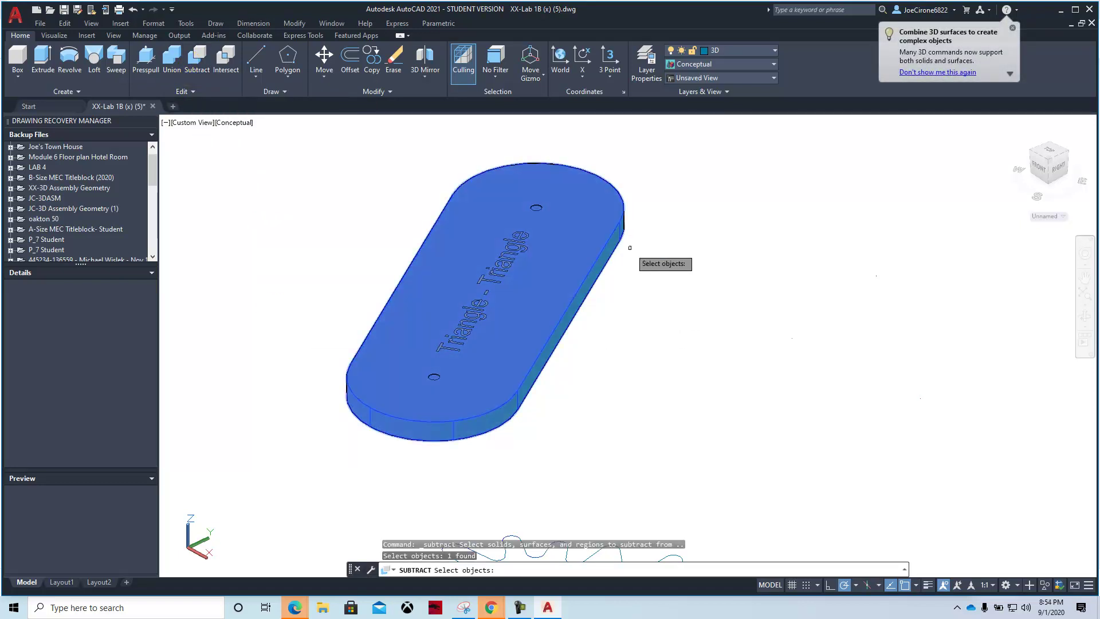
key(Return)
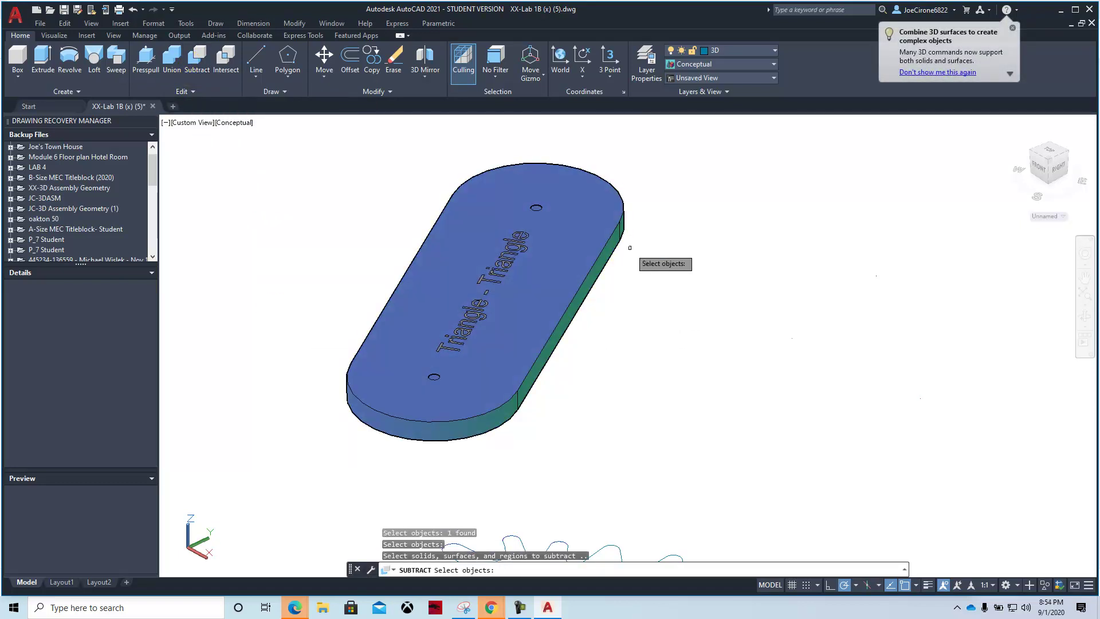
click(537, 207)
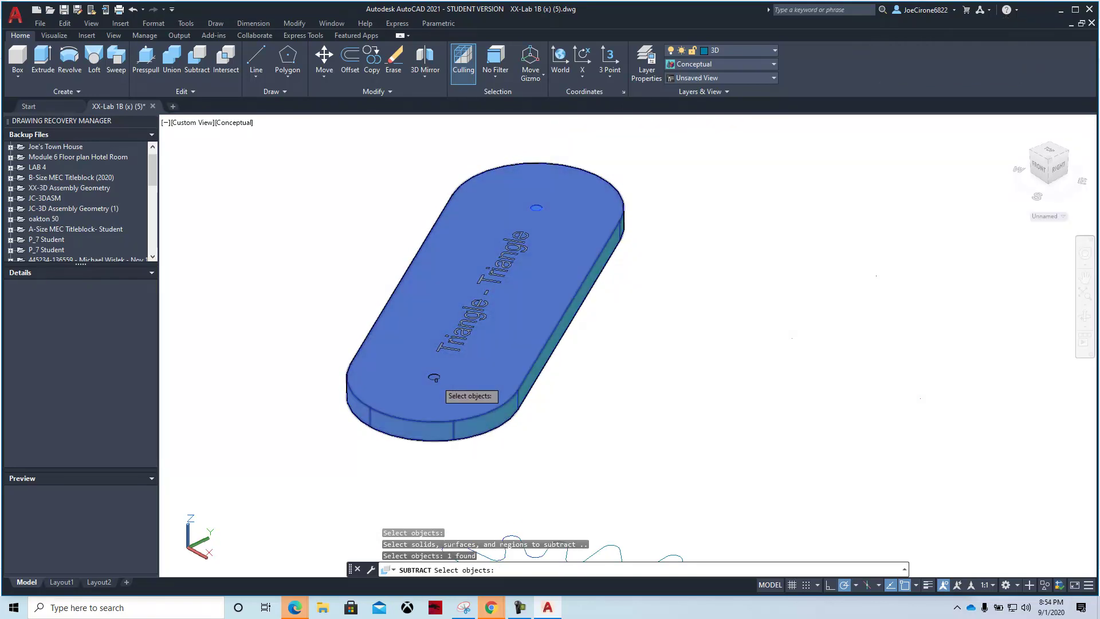
click(435, 376)
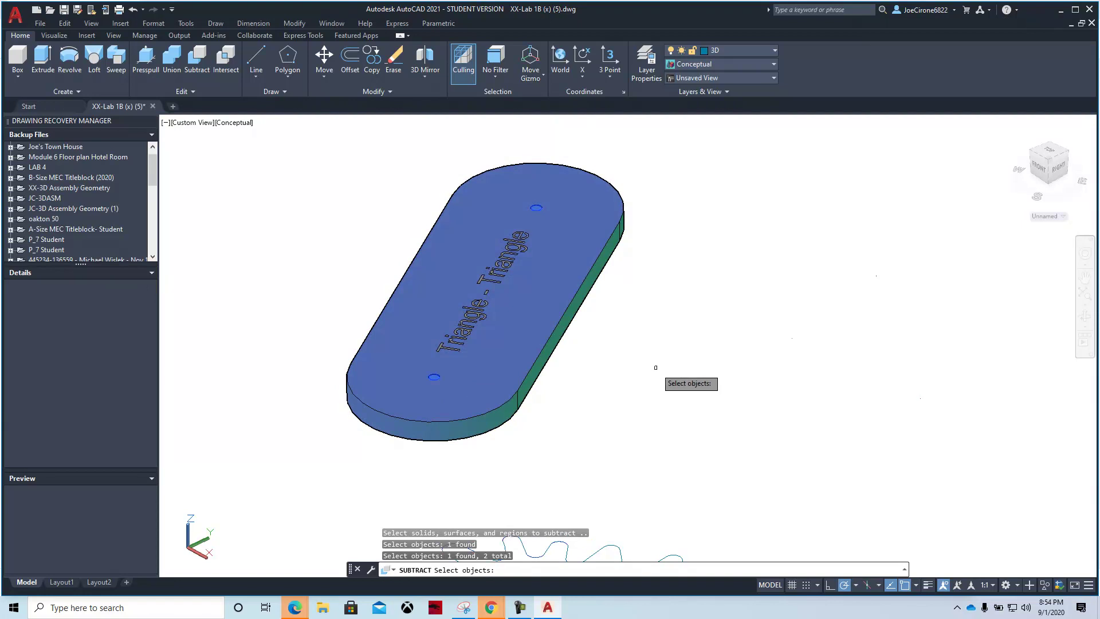
key(Return)
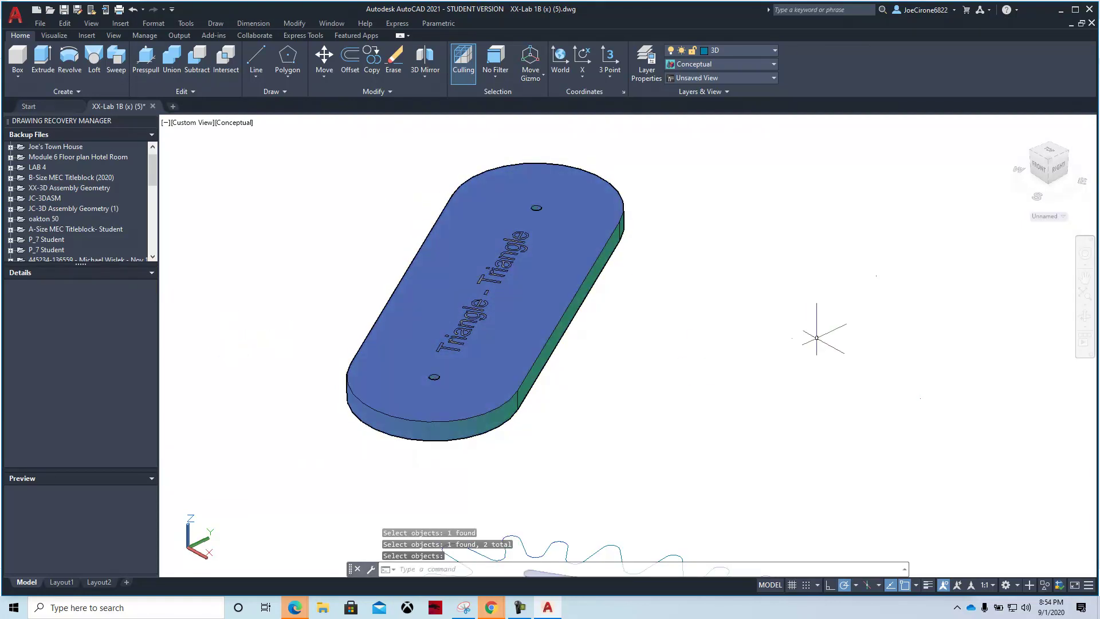
Step: Extrude the toothed outline region of the triangle gear downward by .125
middle_drag(640, 407, 642, 306)
middle_drag(665, 366, 616, 254)
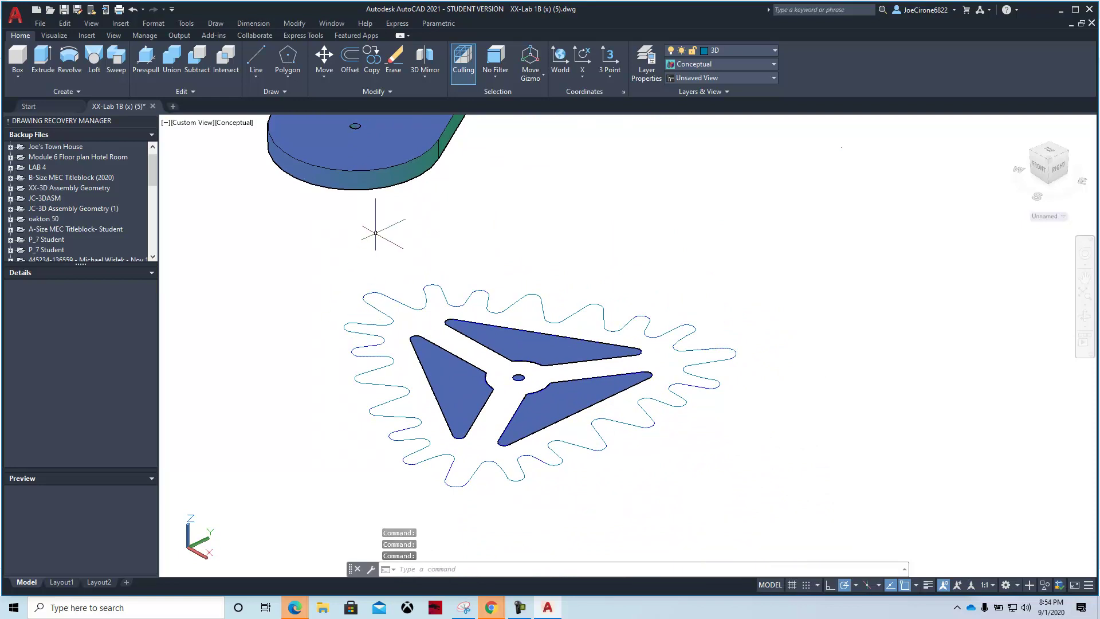
click(42, 57)
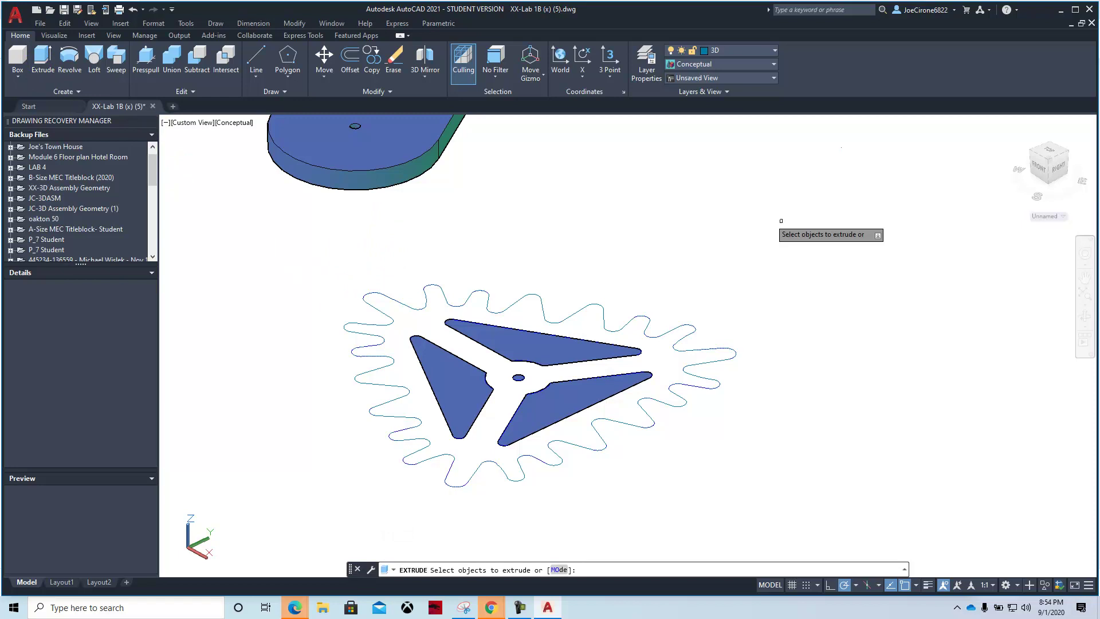
click(679, 350)
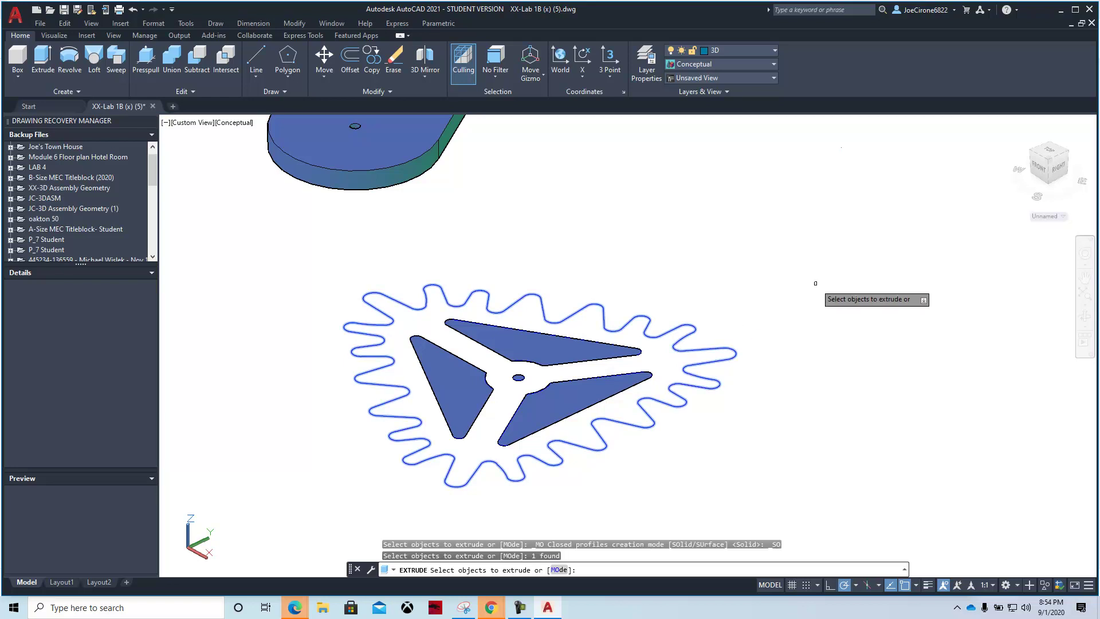
key(Return)
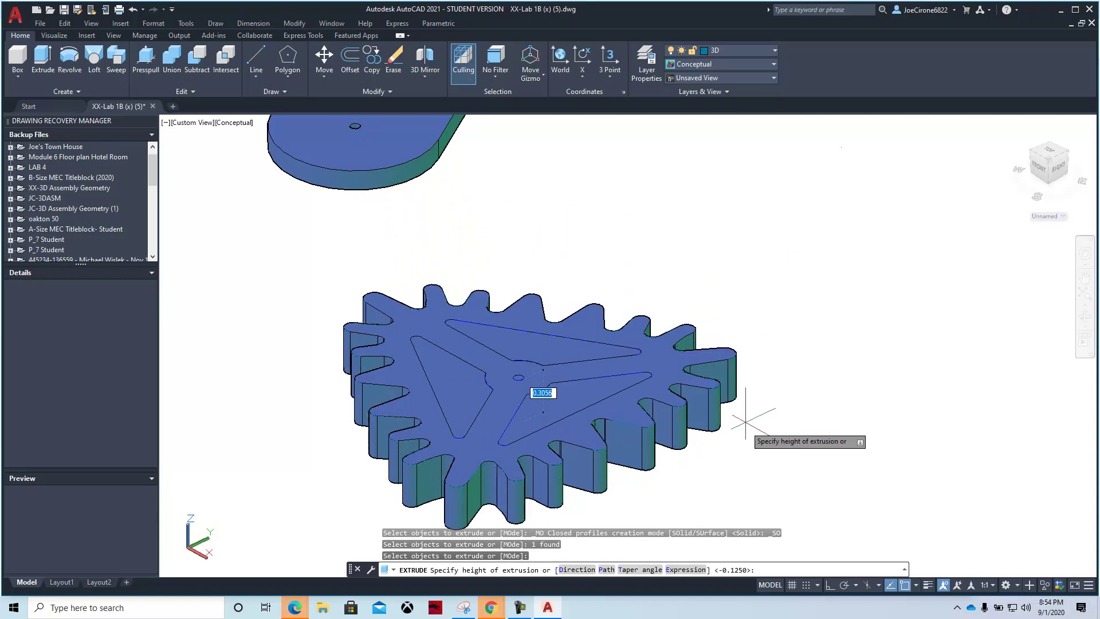
click(745, 432)
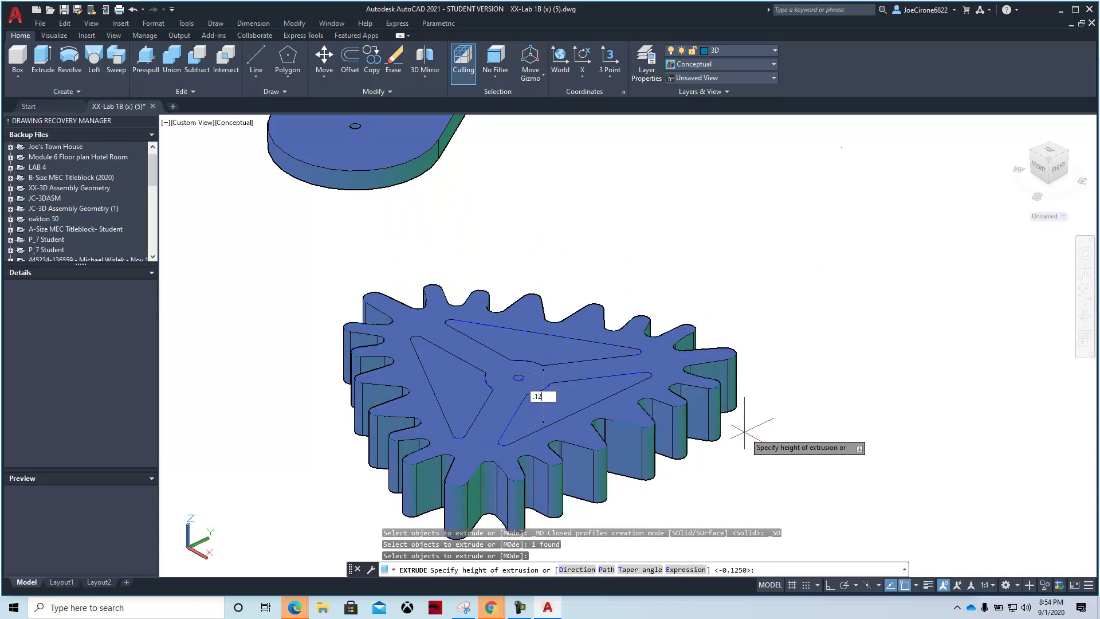
key(Return)
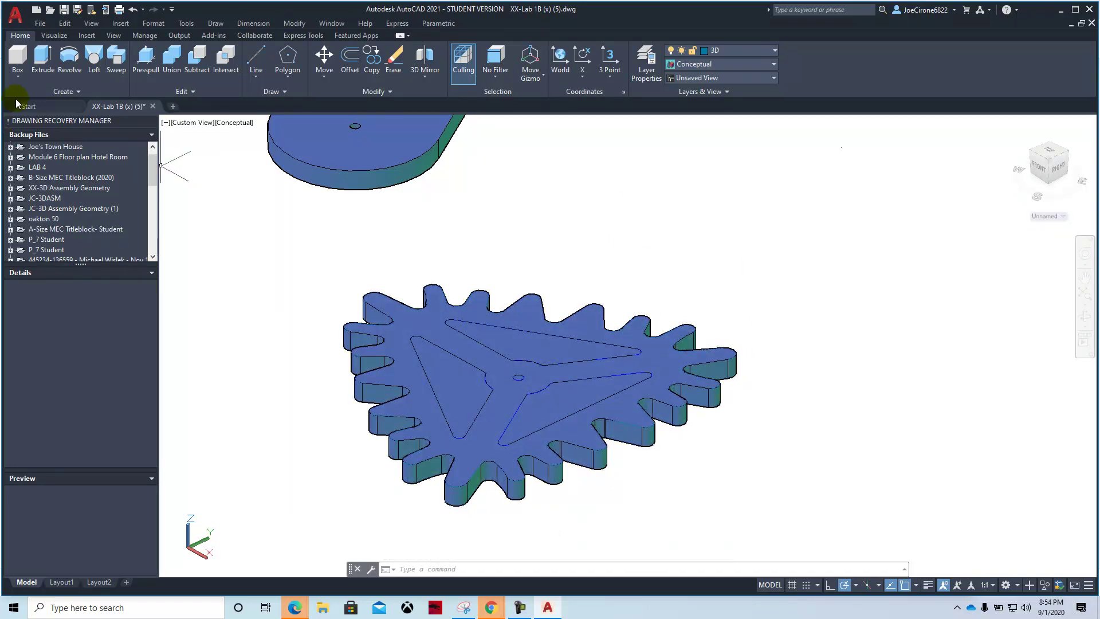
Step: Extrude the gear's three triangular cutout regions together downward by about 0.70, well past the gear's underside
click(43, 64)
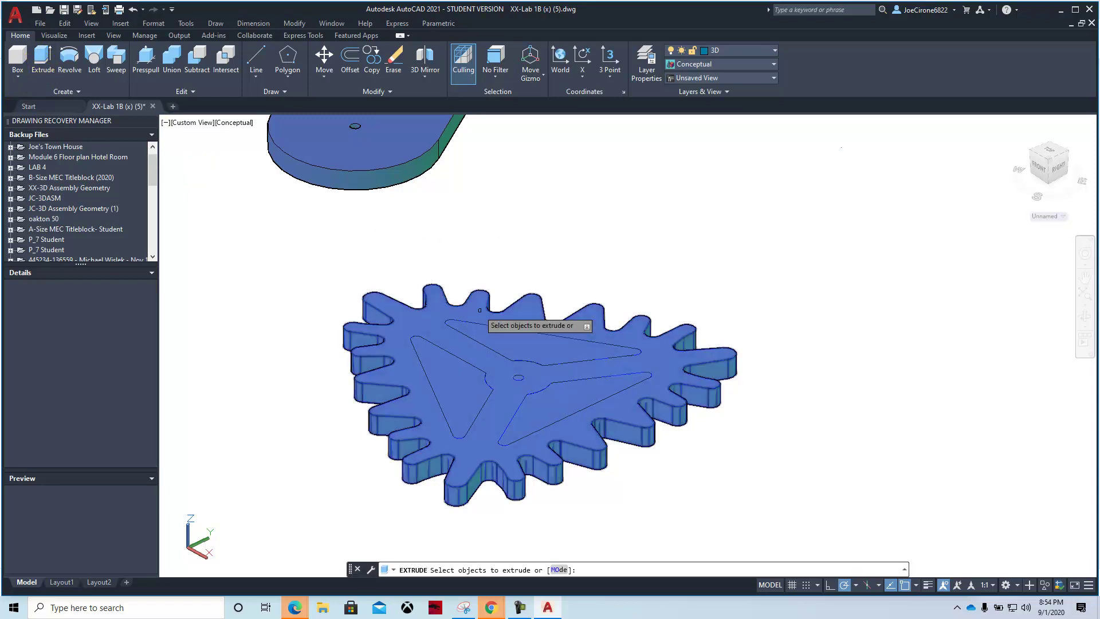
click(520, 349)
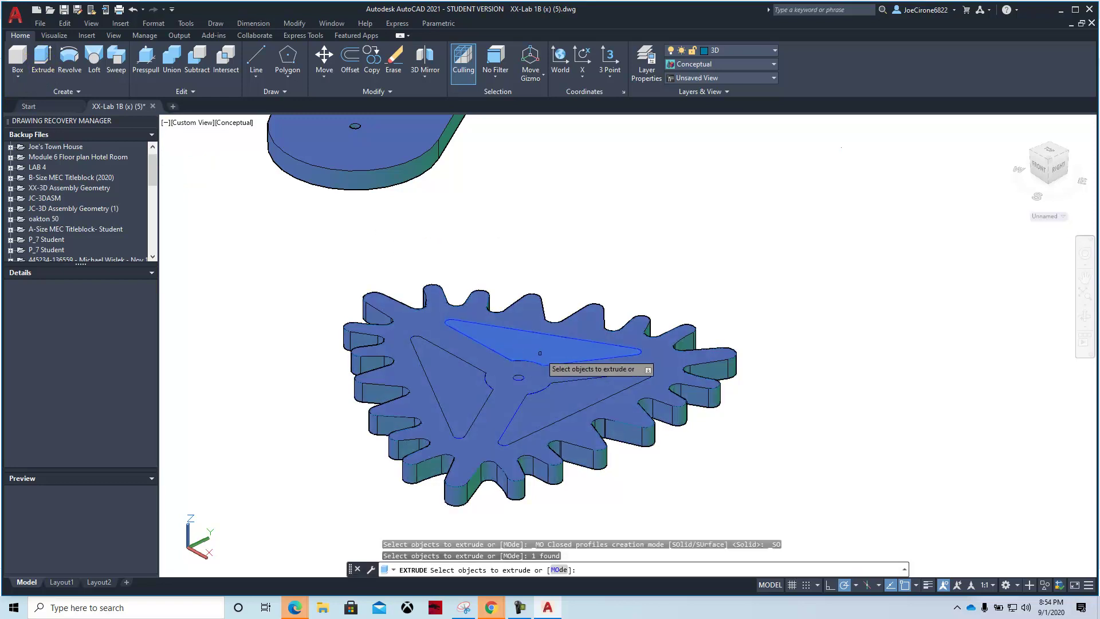
click(552, 402)
click(453, 380)
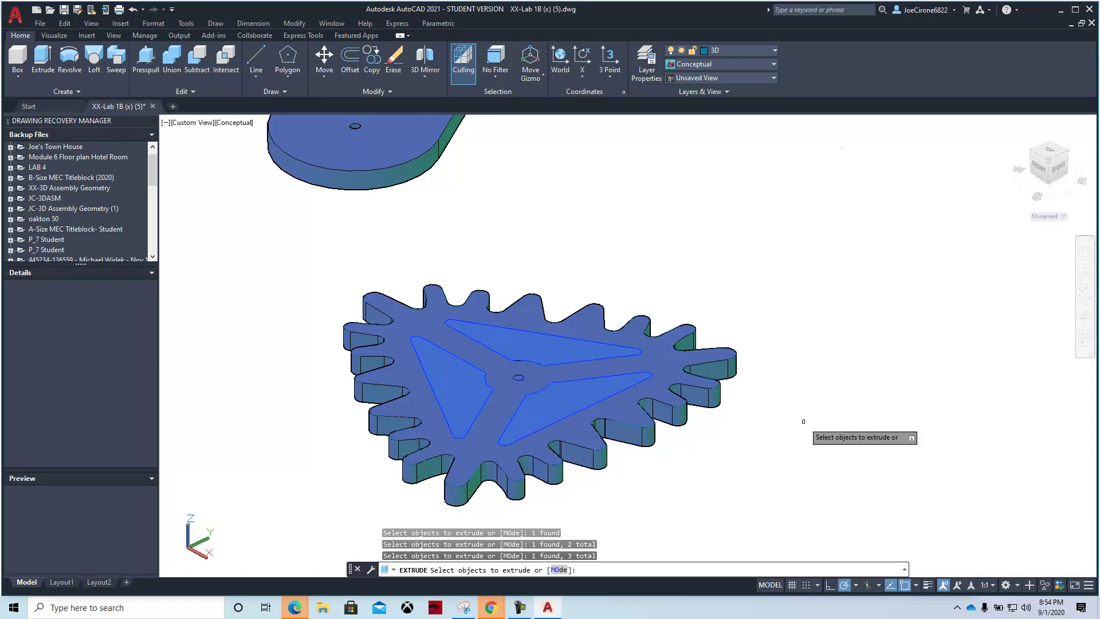
key(Return)
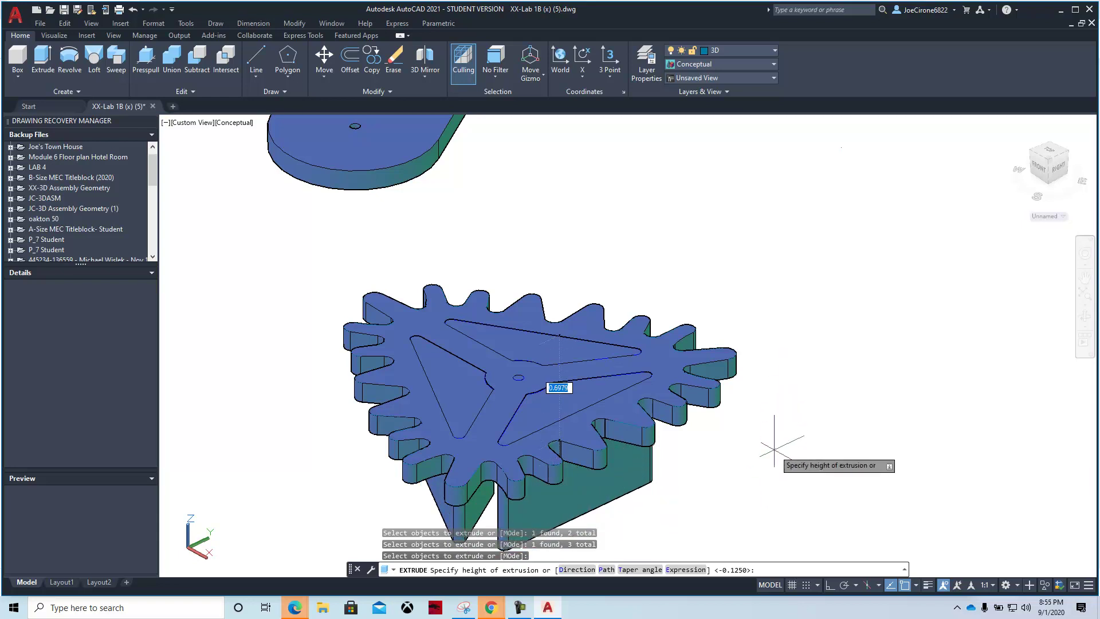
key(Return)
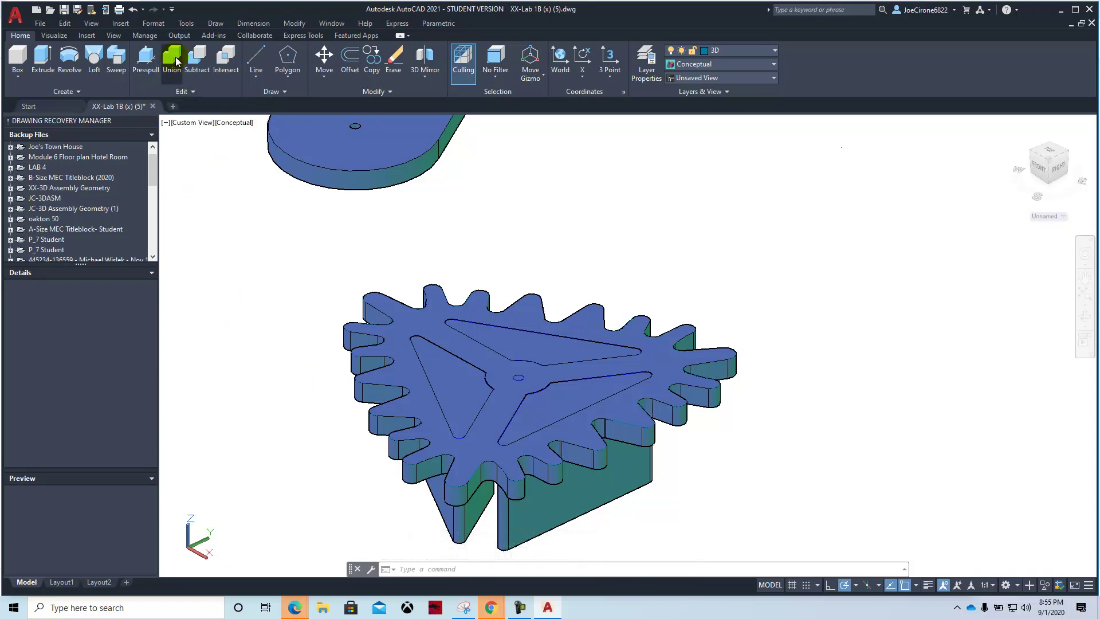
Step: Subtract the extruded triangular cutout at the gear's front right from the gear body
click(196, 66)
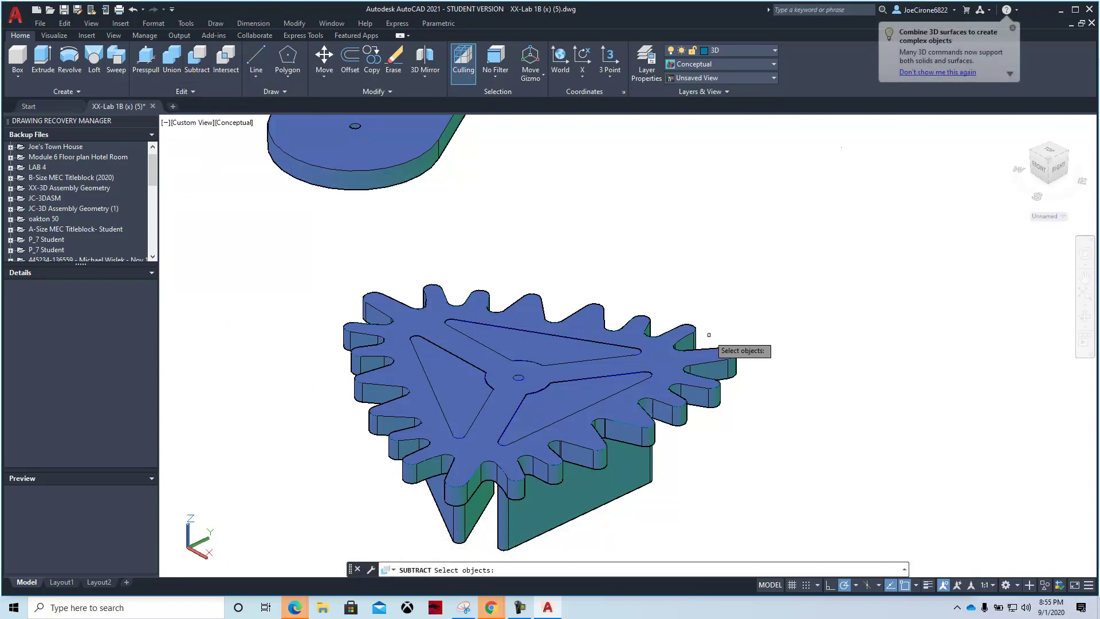
click(716, 351)
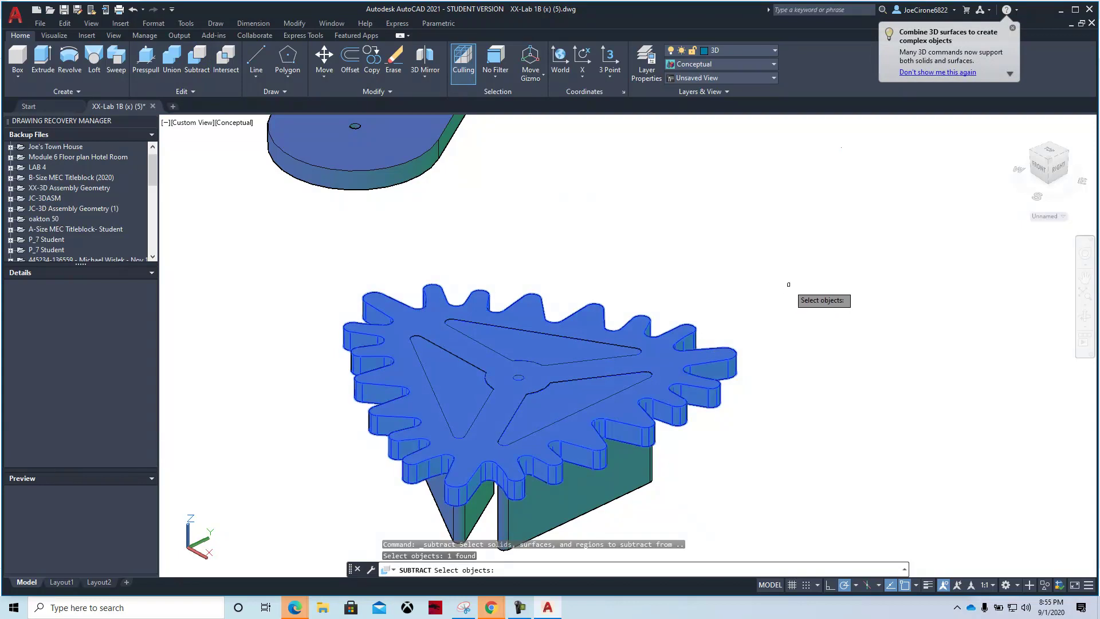
key(Return)
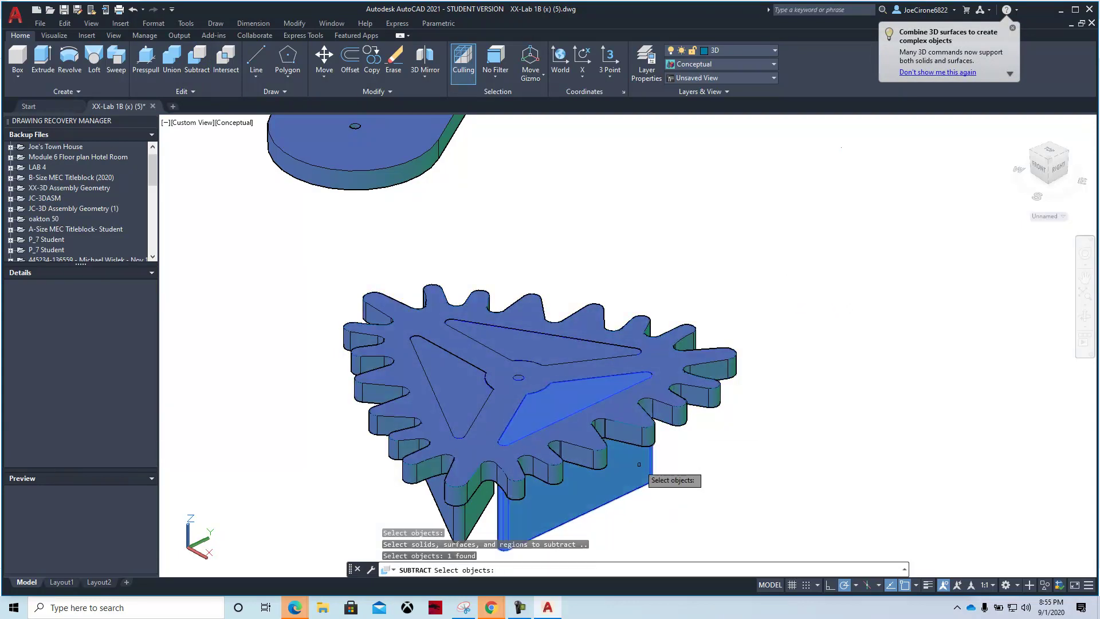
click(463, 530)
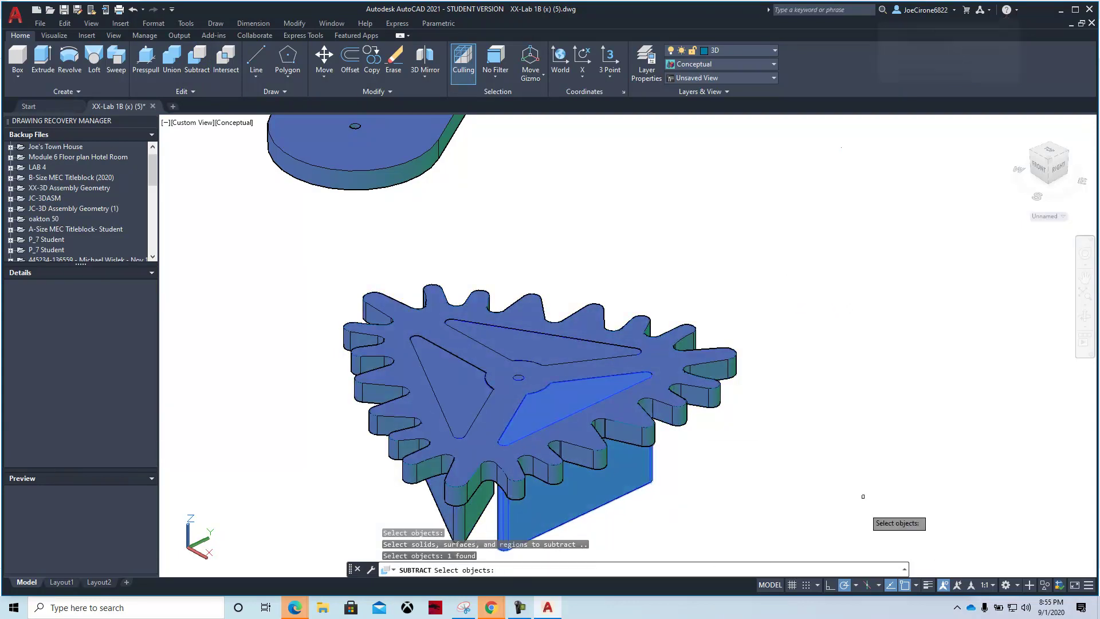
key(Return)
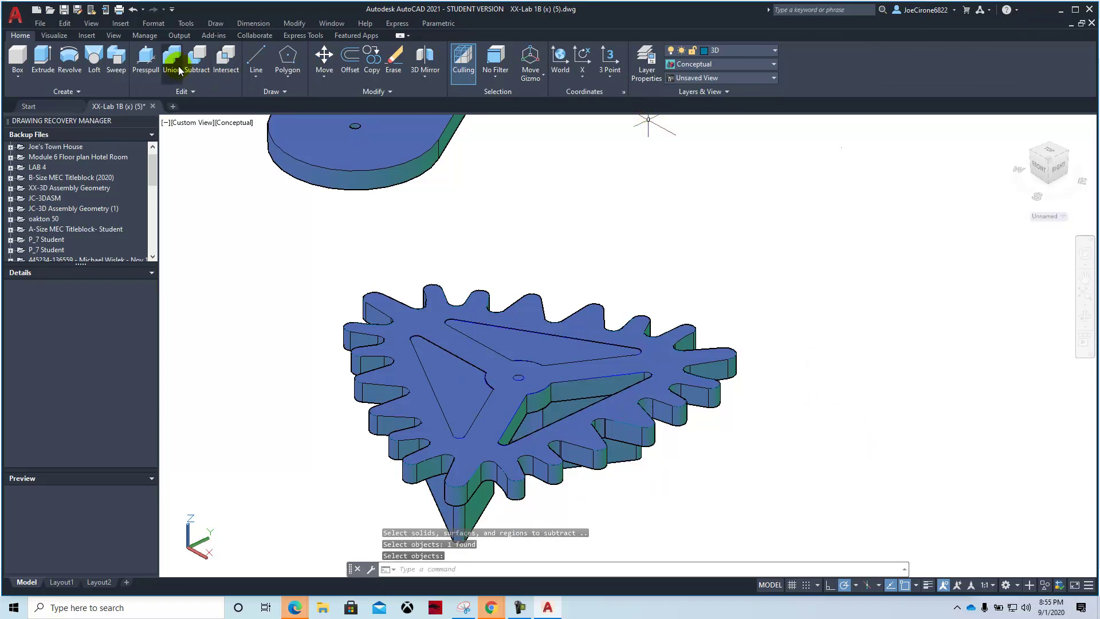
click(197, 59)
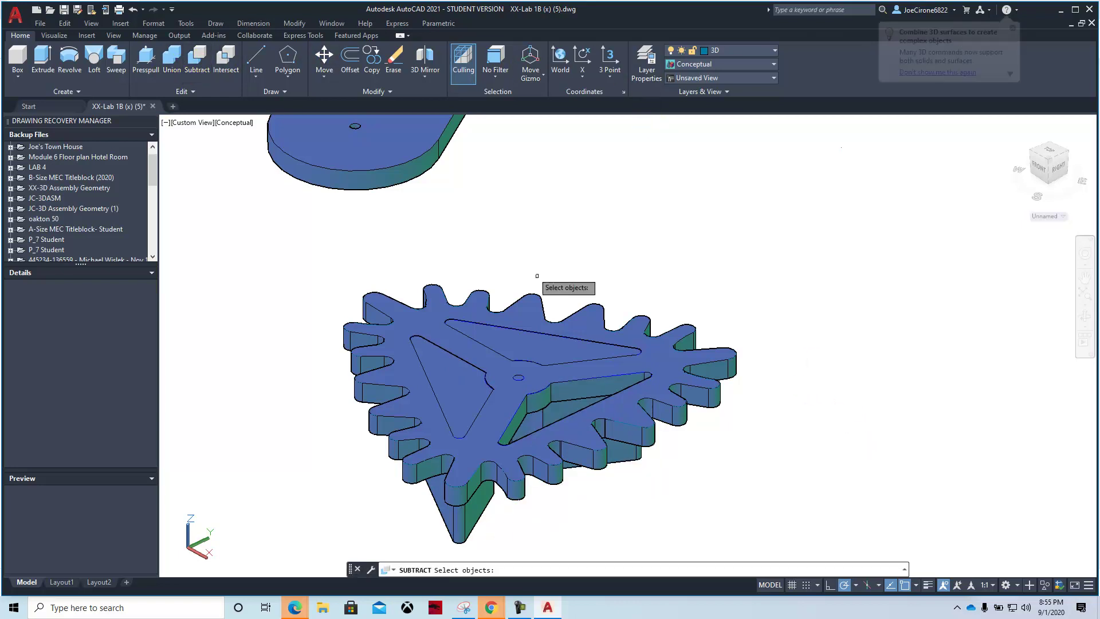
click(658, 348)
key(Return)
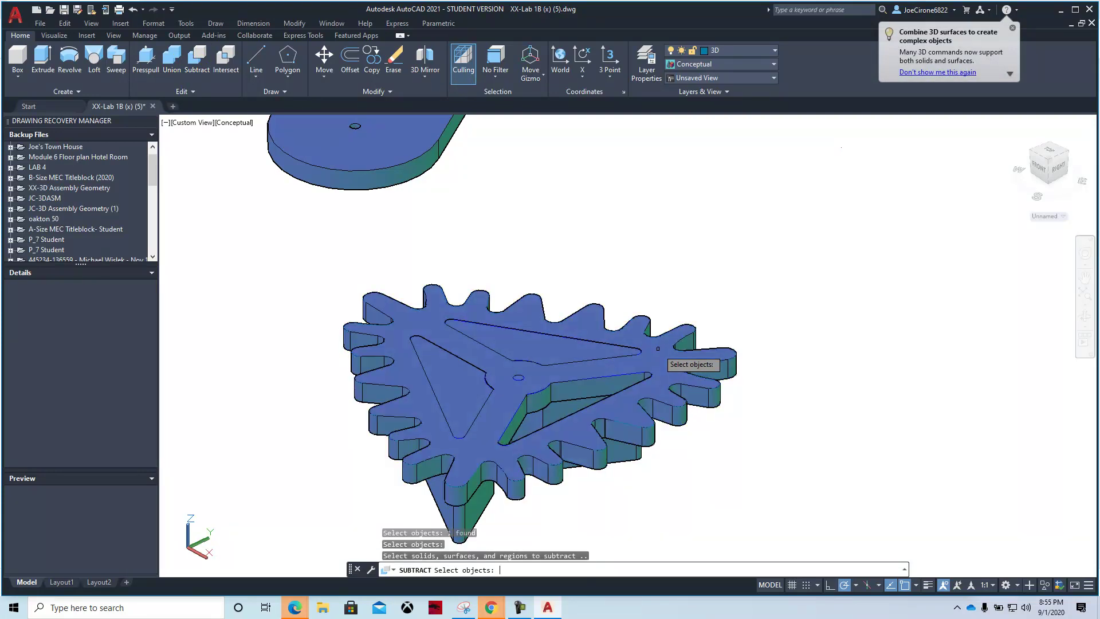
click(536, 349)
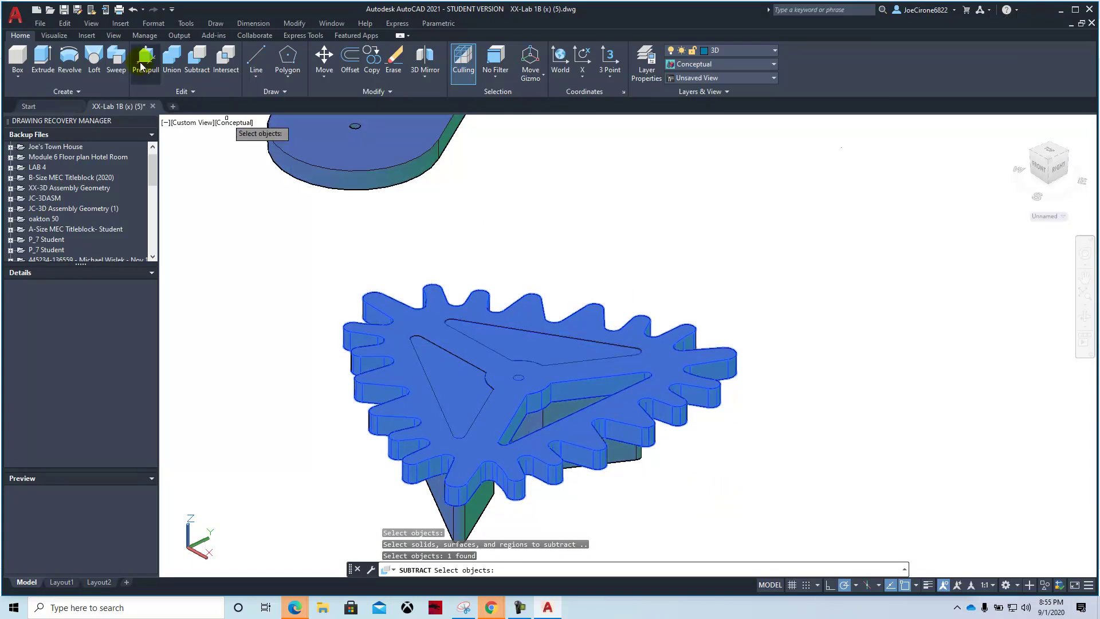
Step: Subtract the extruded triangular cutout along the gear's rear edge from the gear body
click(191, 67)
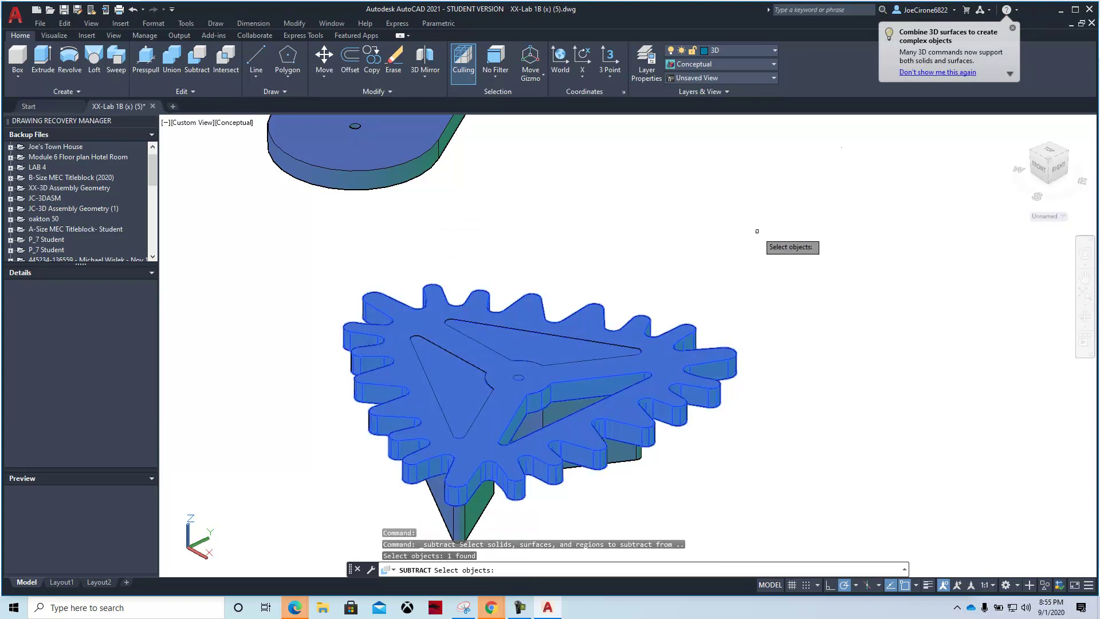
key(Return)
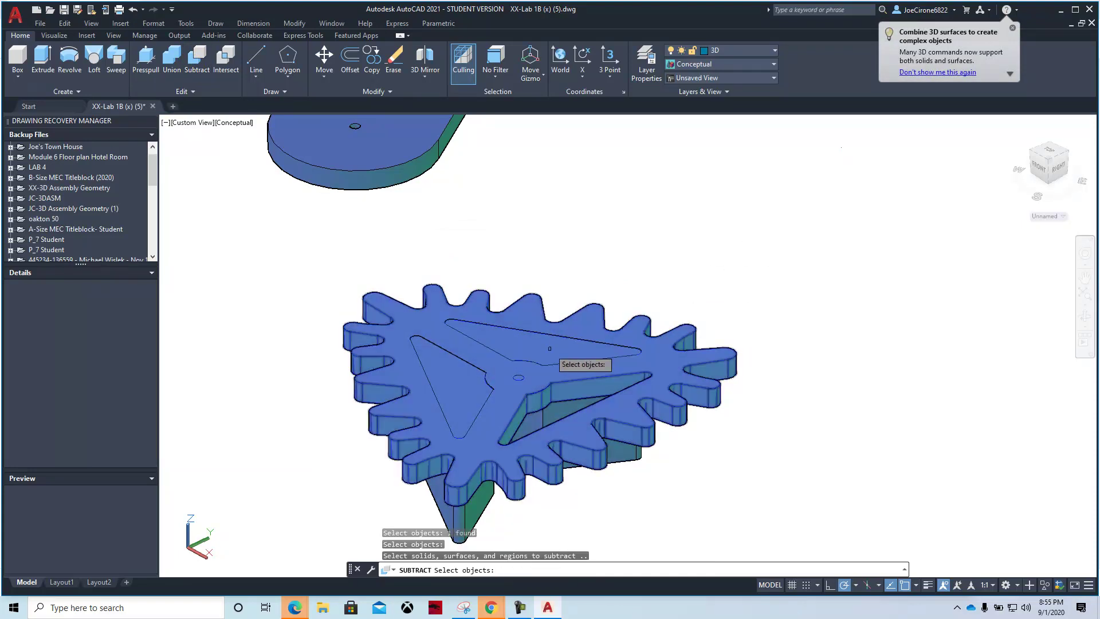
click(586, 354)
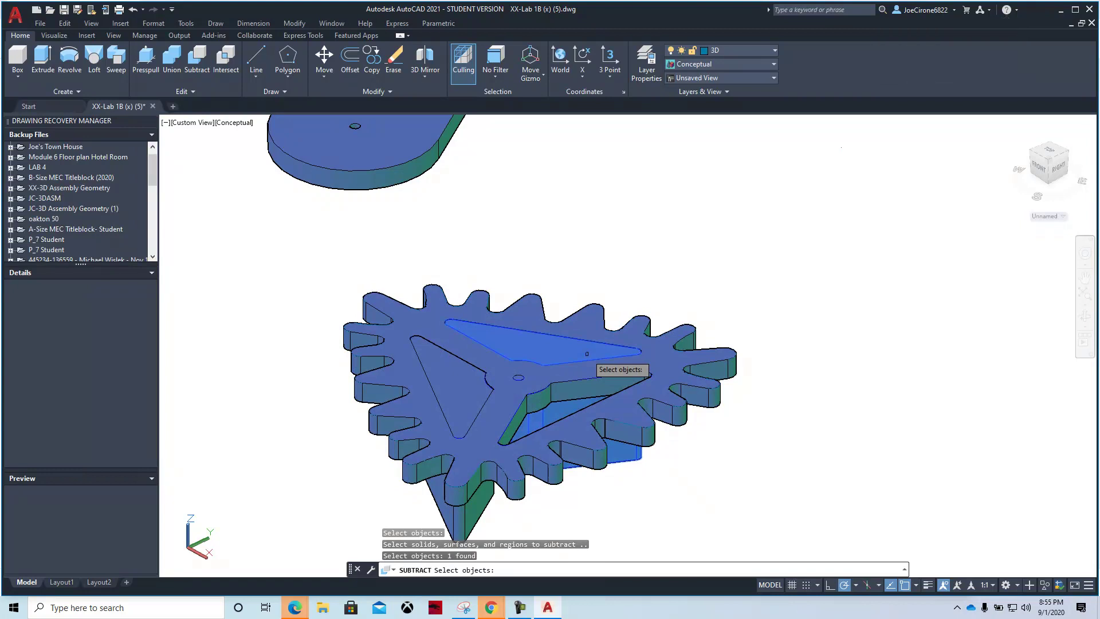
key(Return)
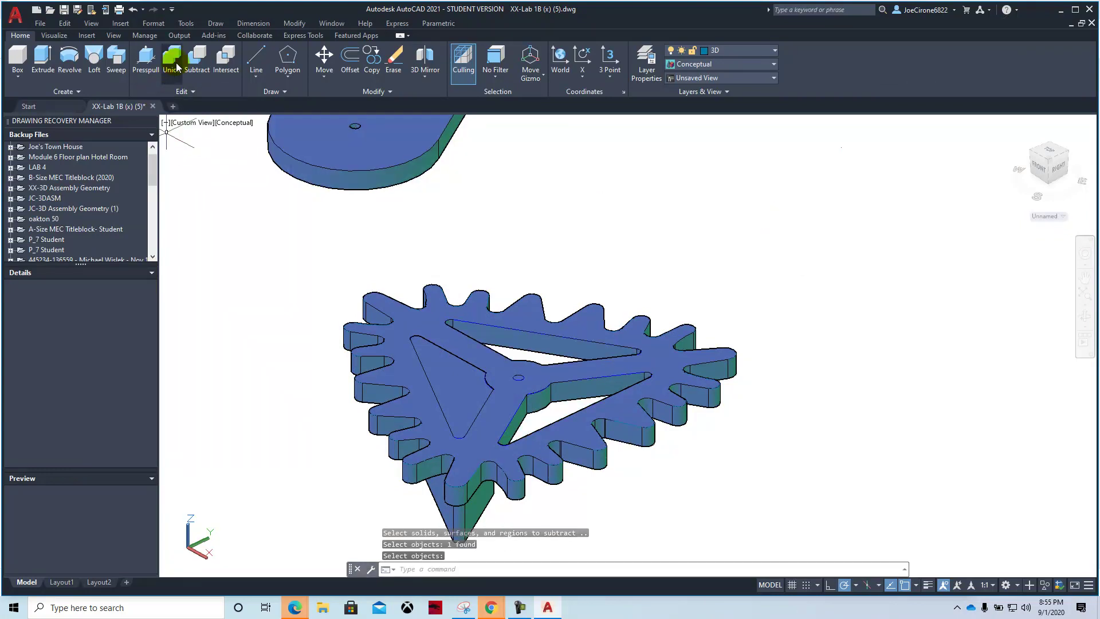
Step: Subtract the remaining extruded triangular cutout on the gear's left side from the gear body
click(196, 60)
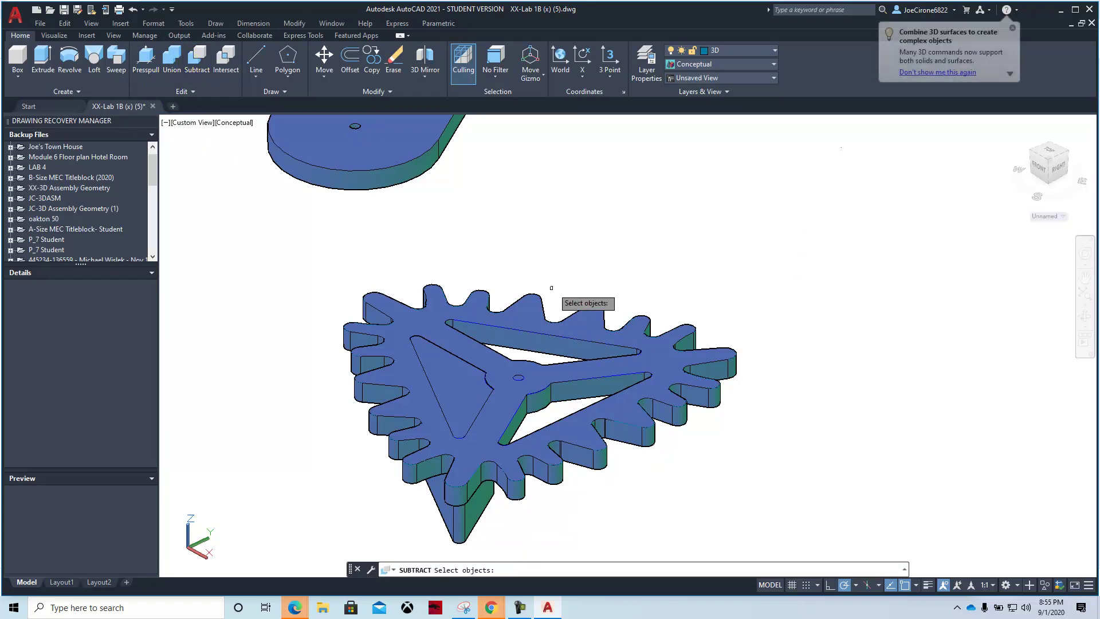
click(533, 314)
key(Return)
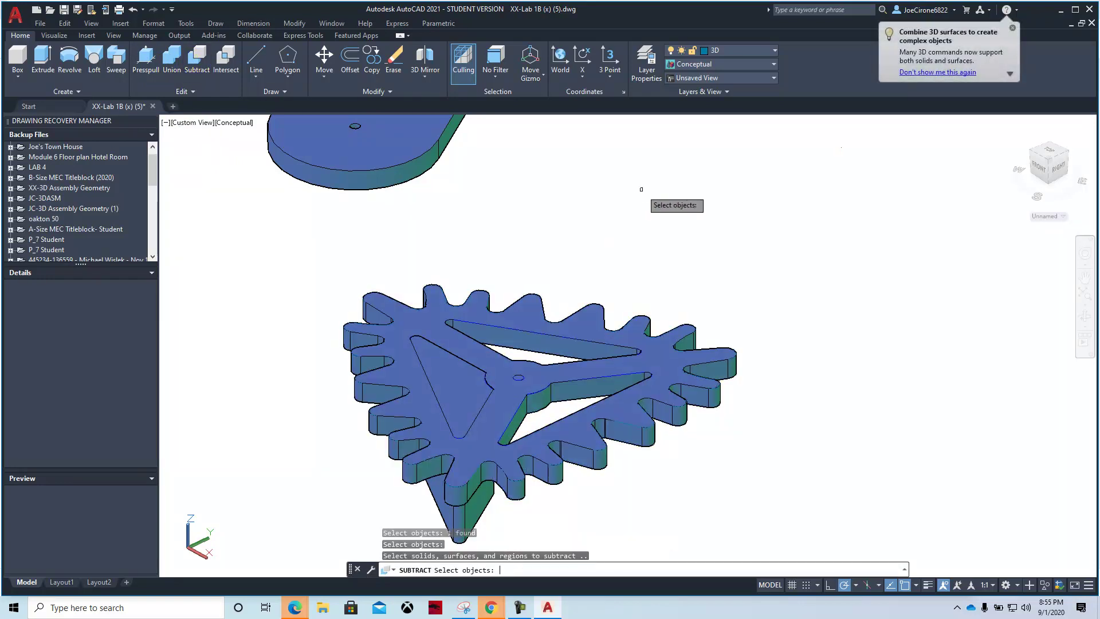
click(457, 382)
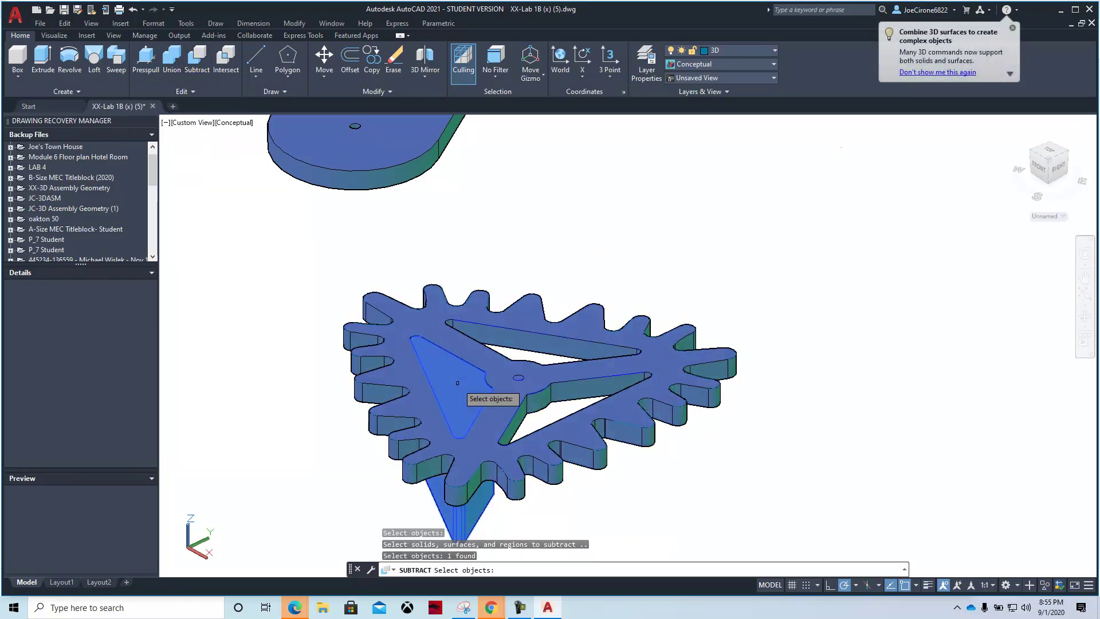
key(Return)
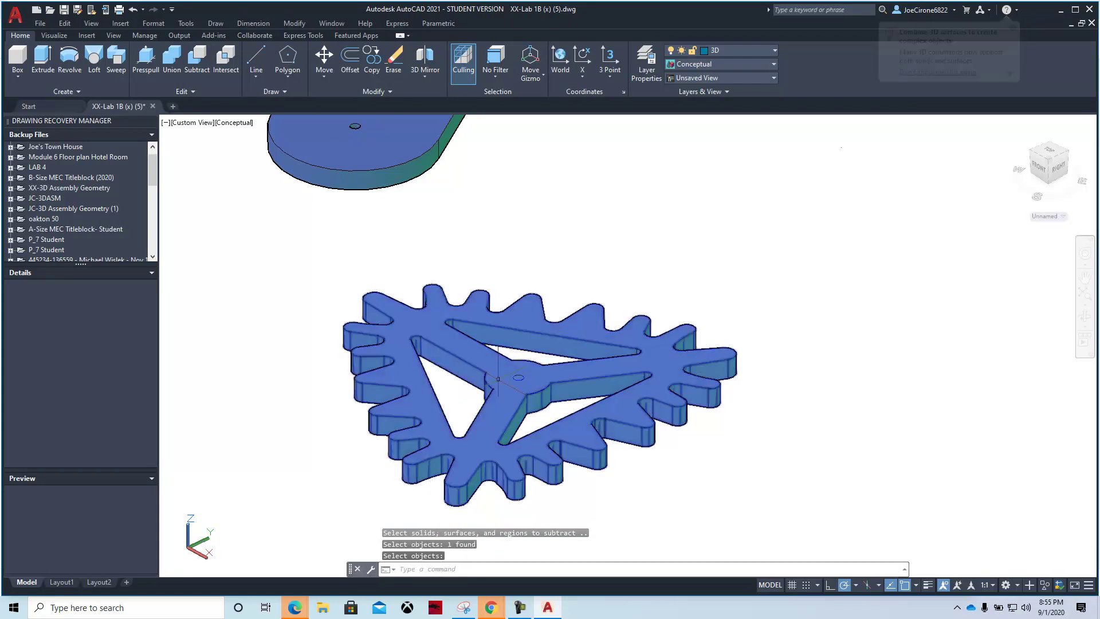
Step: Try to subtract the small circular region at the hub's centre from the gear body
scroll(498, 383, up, 5)
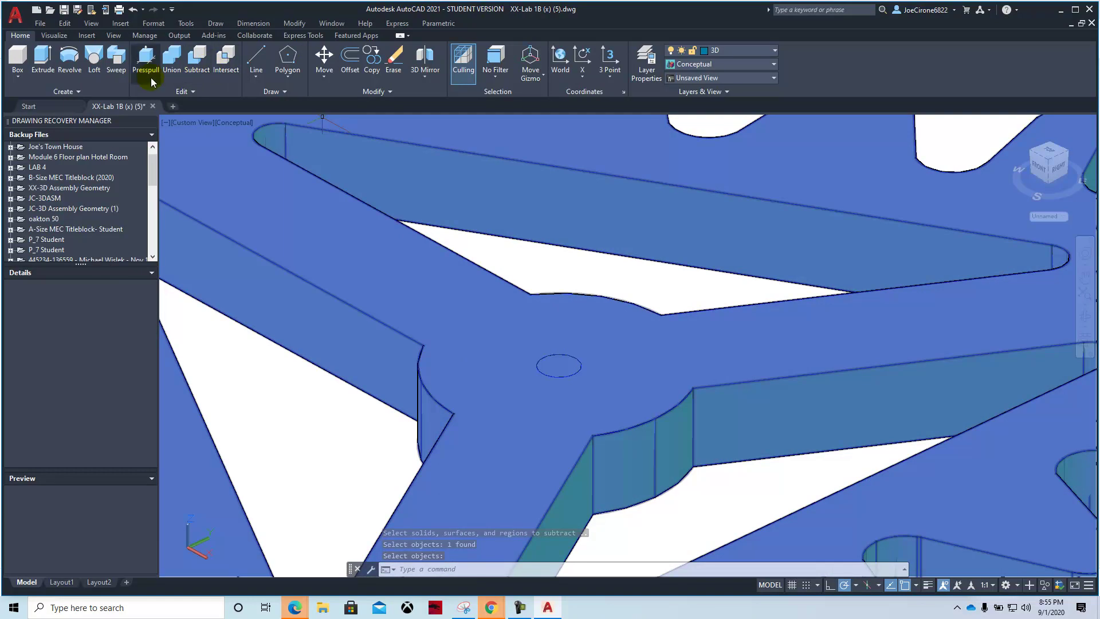
click(198, 57)
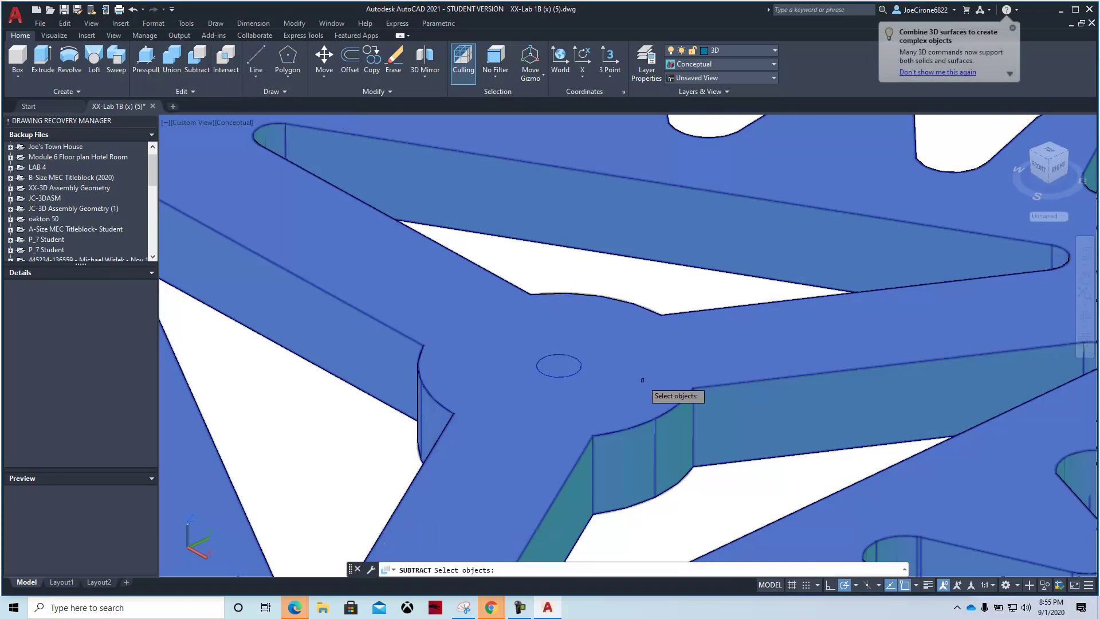
click(633, 358)
key(Return)
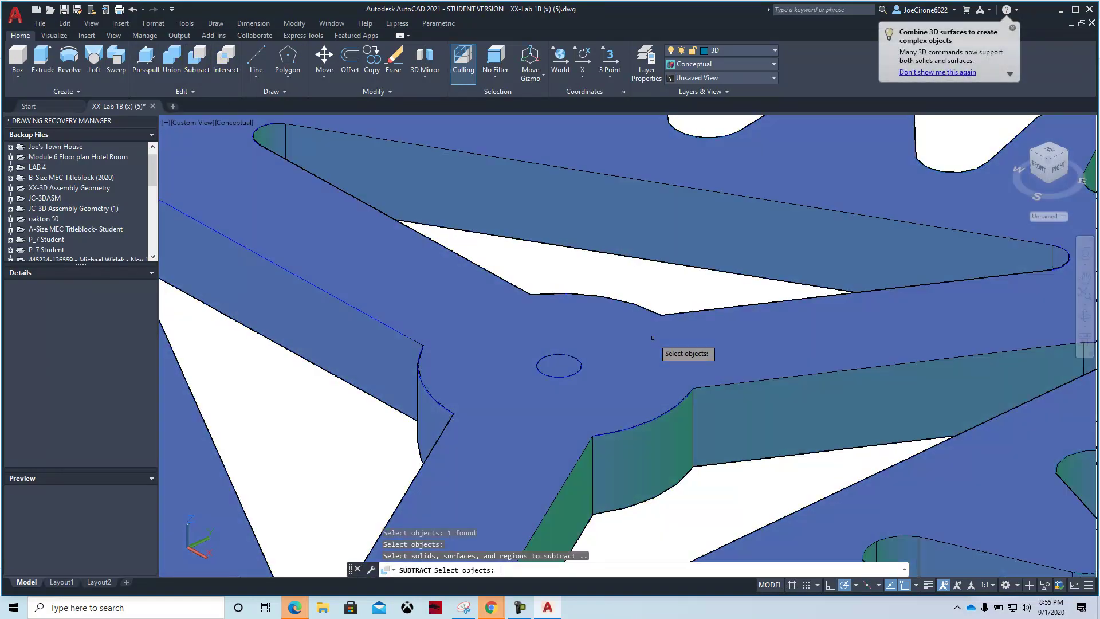
click(557, 363)
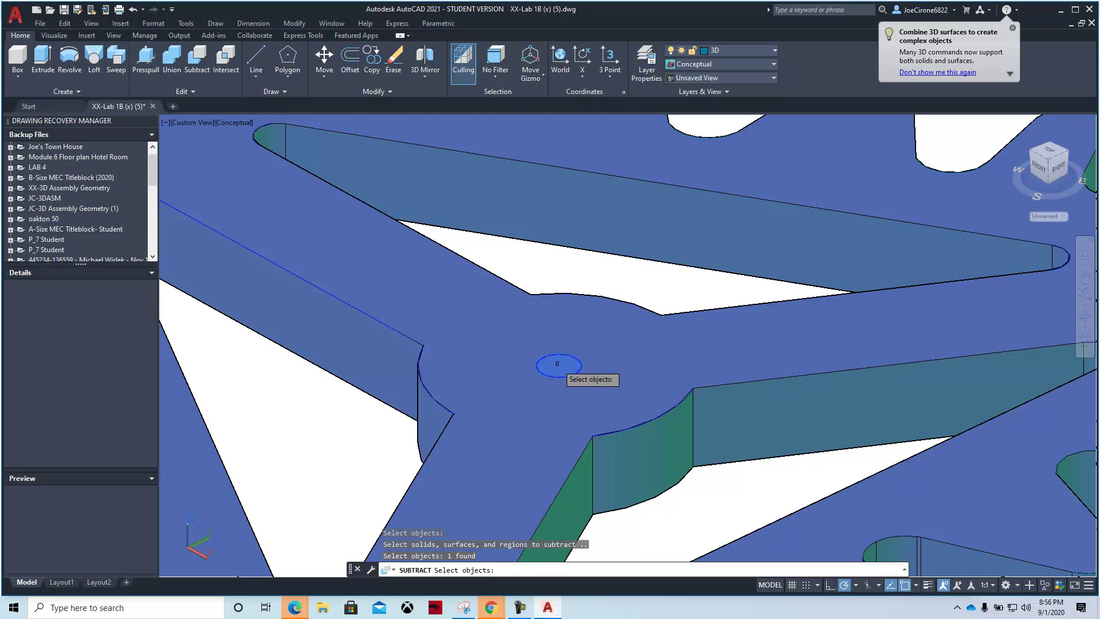
key(Return)
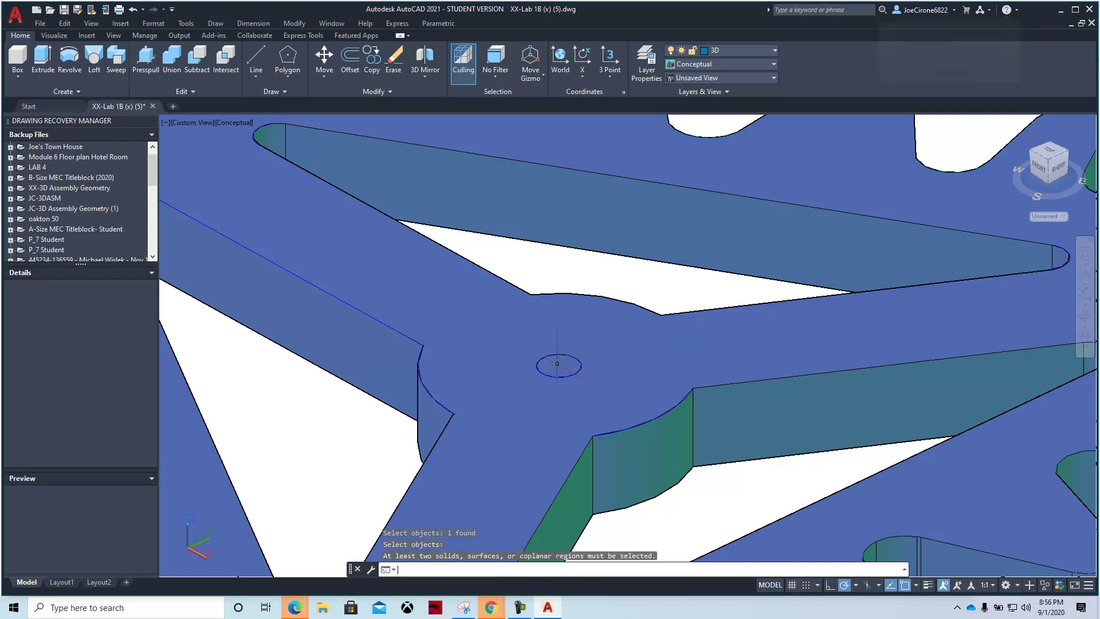
scroll(528, 308, down, 2)
scroll(527, 309, down, 2)
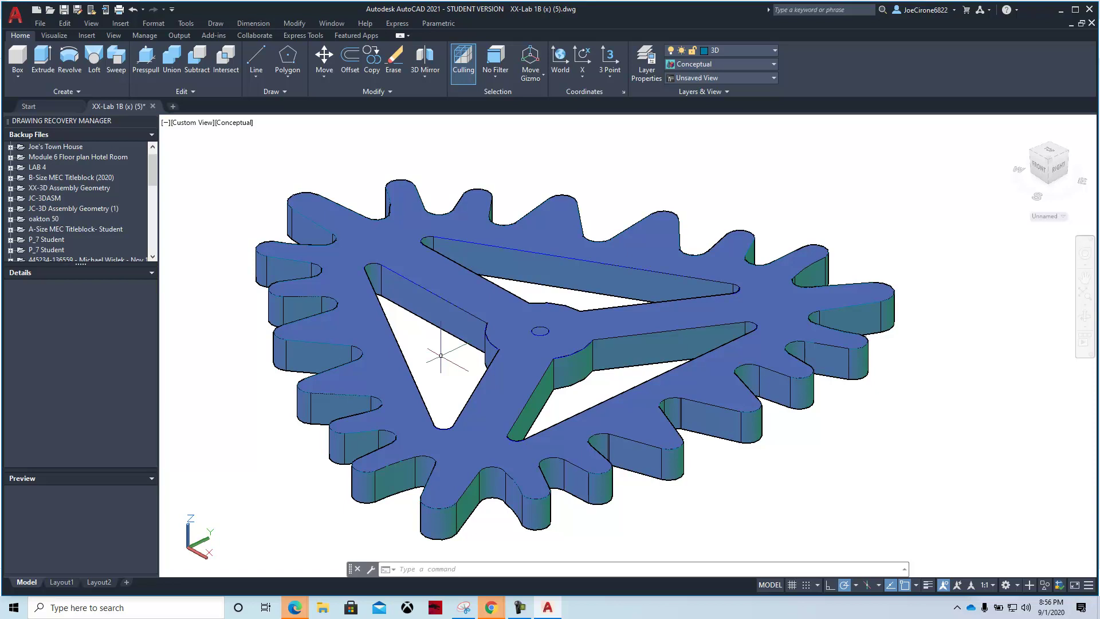
scroll(441, 355, down, 5)
middle_drag(441, 356, 444, 436)
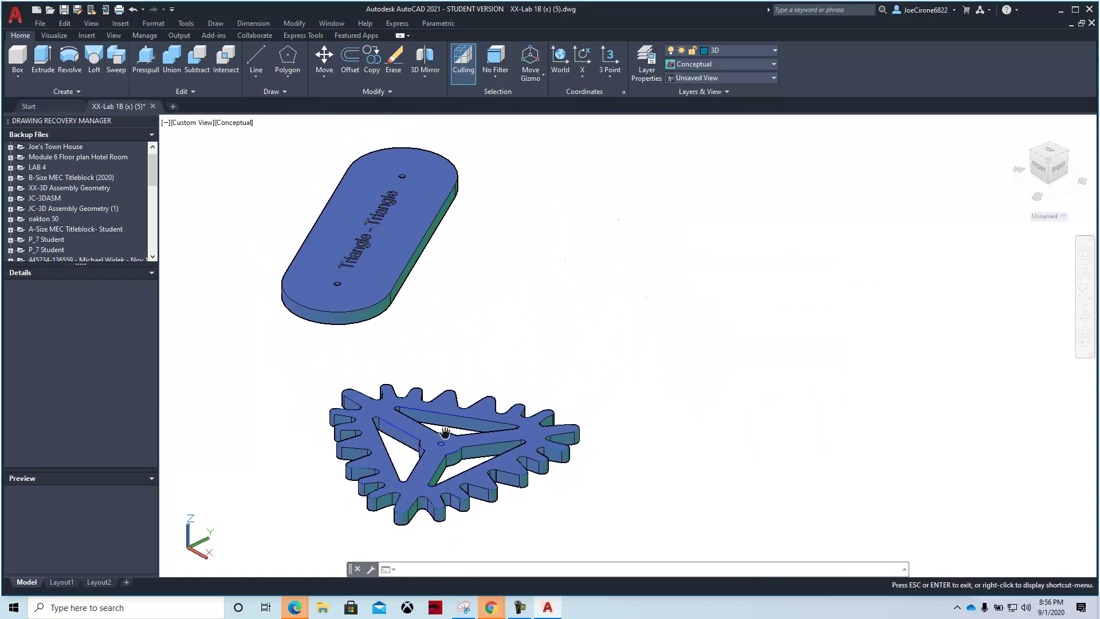
key(Escape)
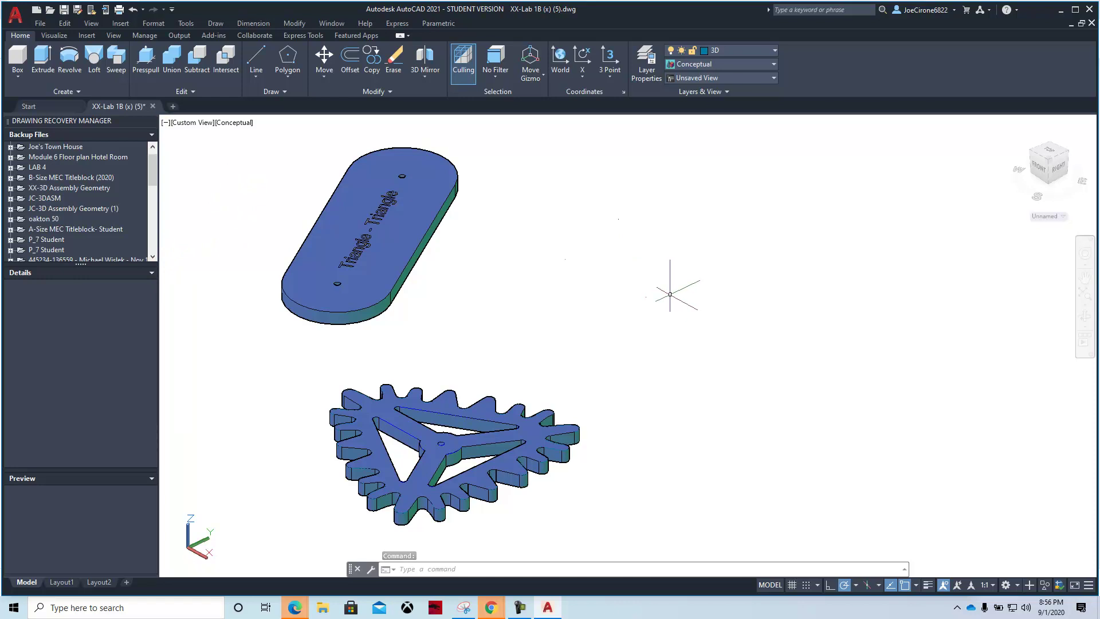
Step: Copy the gear from a base point at its hub to the open area beside the Triangle - Triangle plate
text(copy)
key(Return)
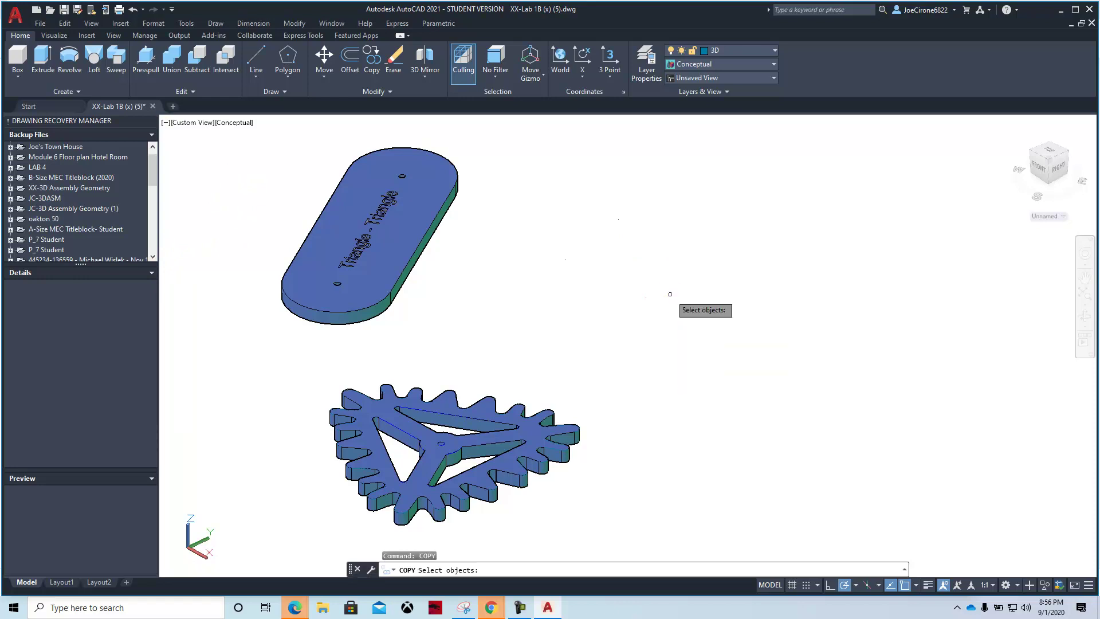
click(404, 401)
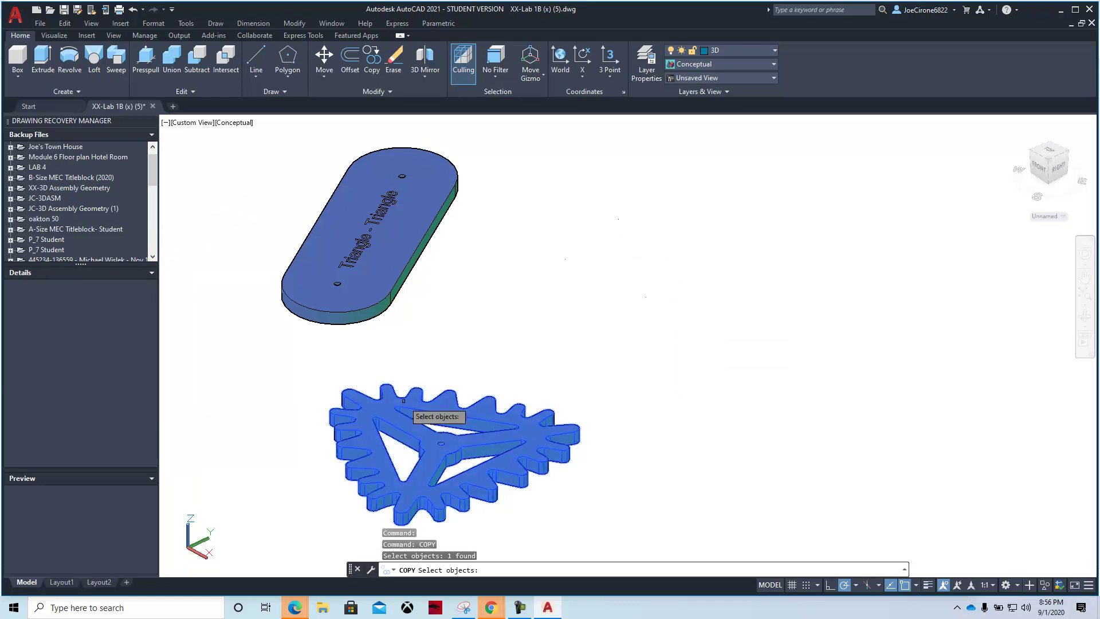
key(Return)
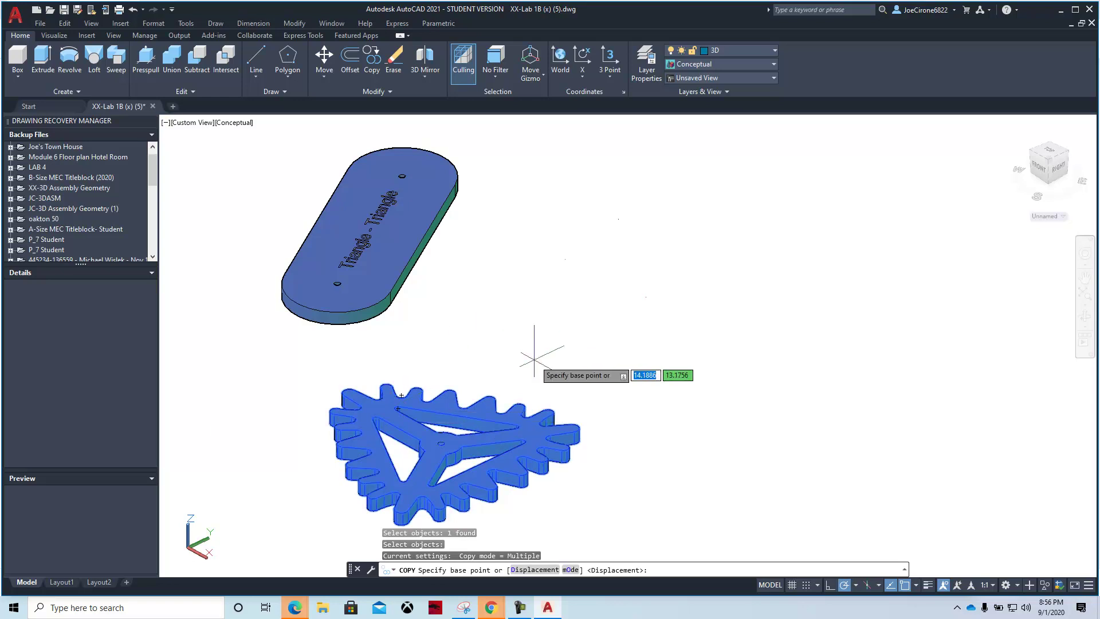
click(450, 450)
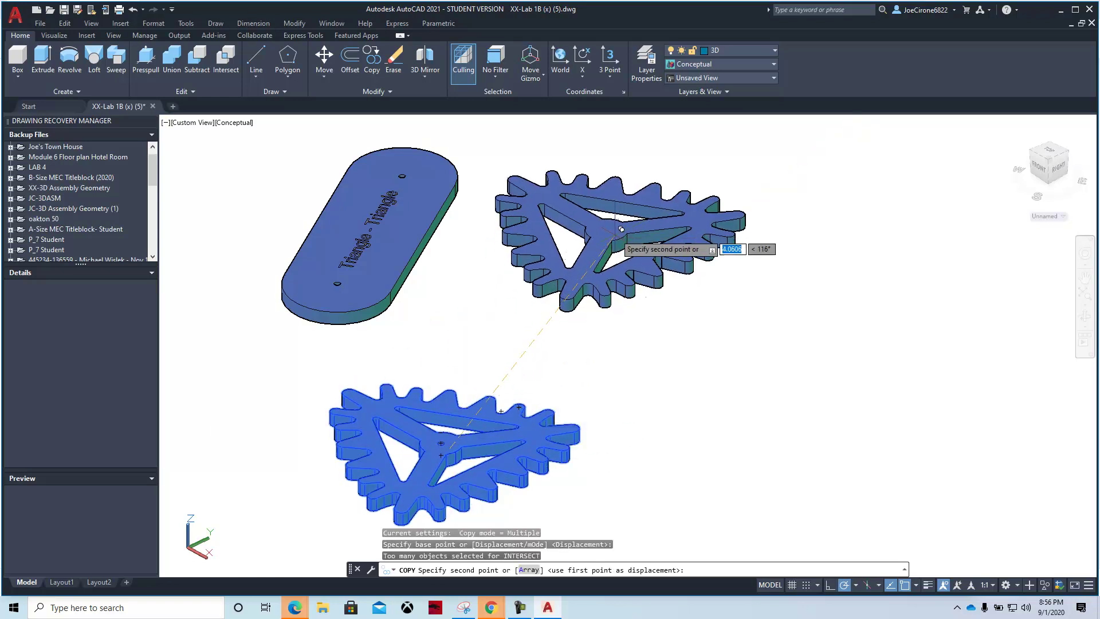
click(611, 260)
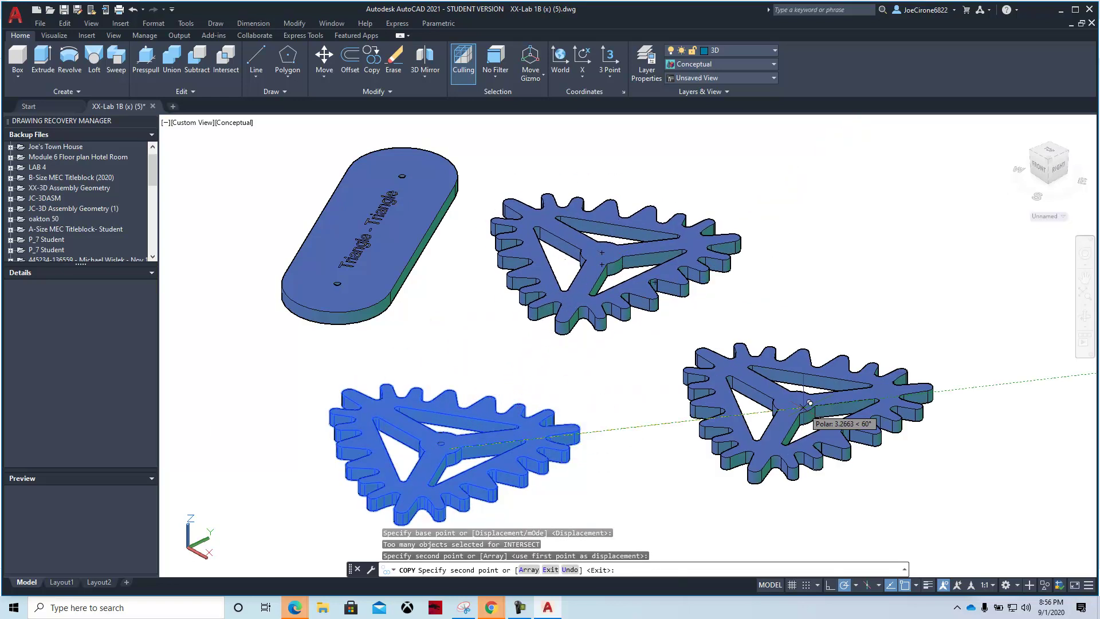
key(Escape)
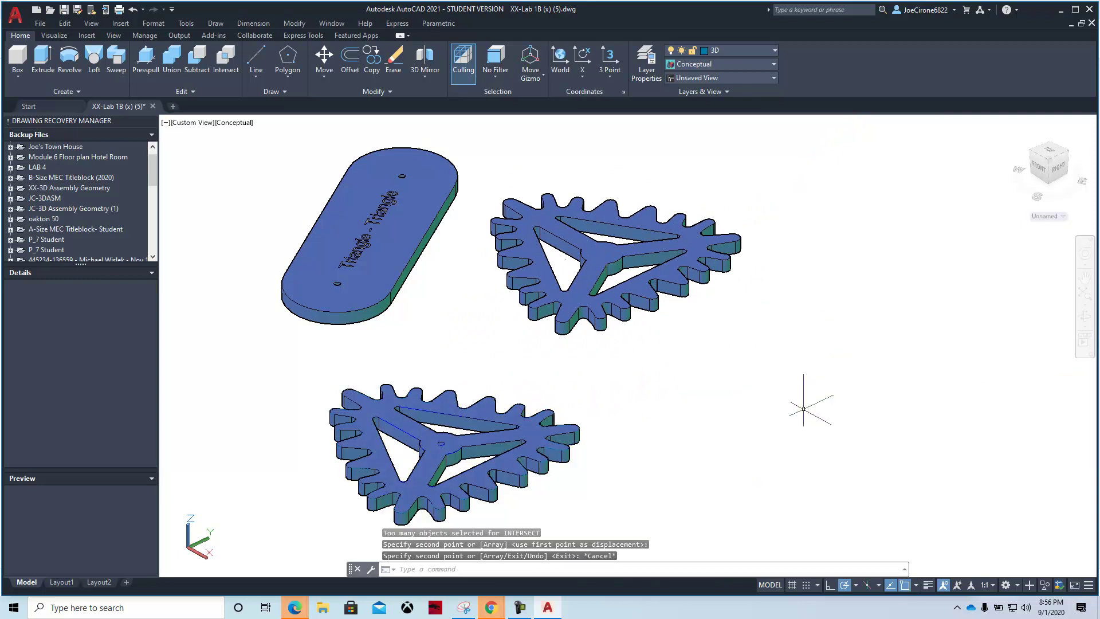
Step: Examine the hub centres of the copied and original gears up close for the small centre circle
click(39, 24)
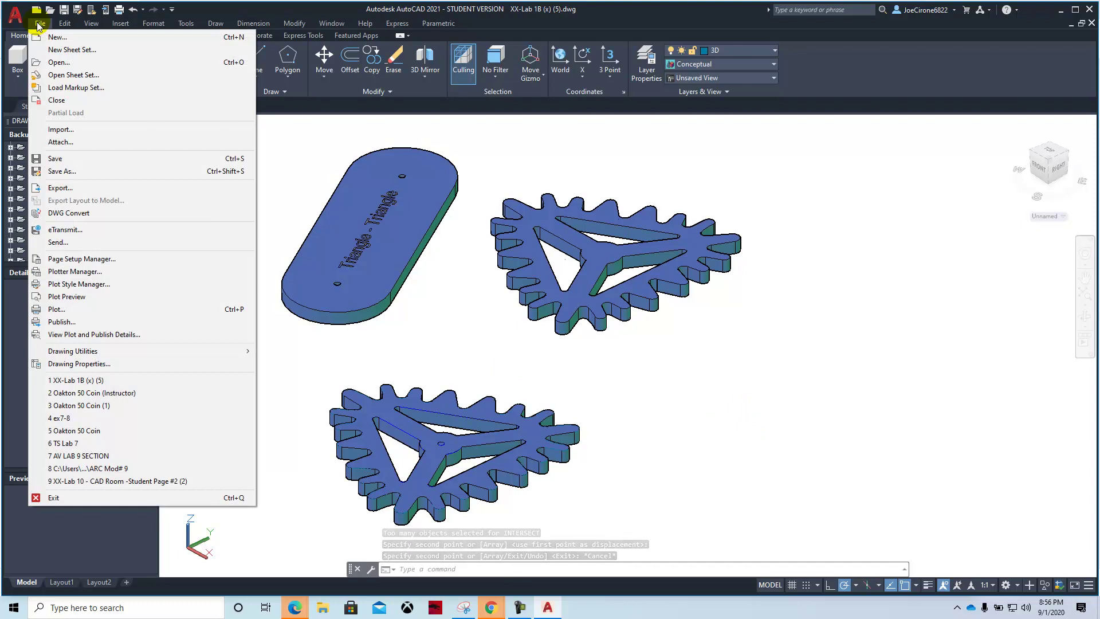
click(542, 394)
scroll(386, 455, up, 5)
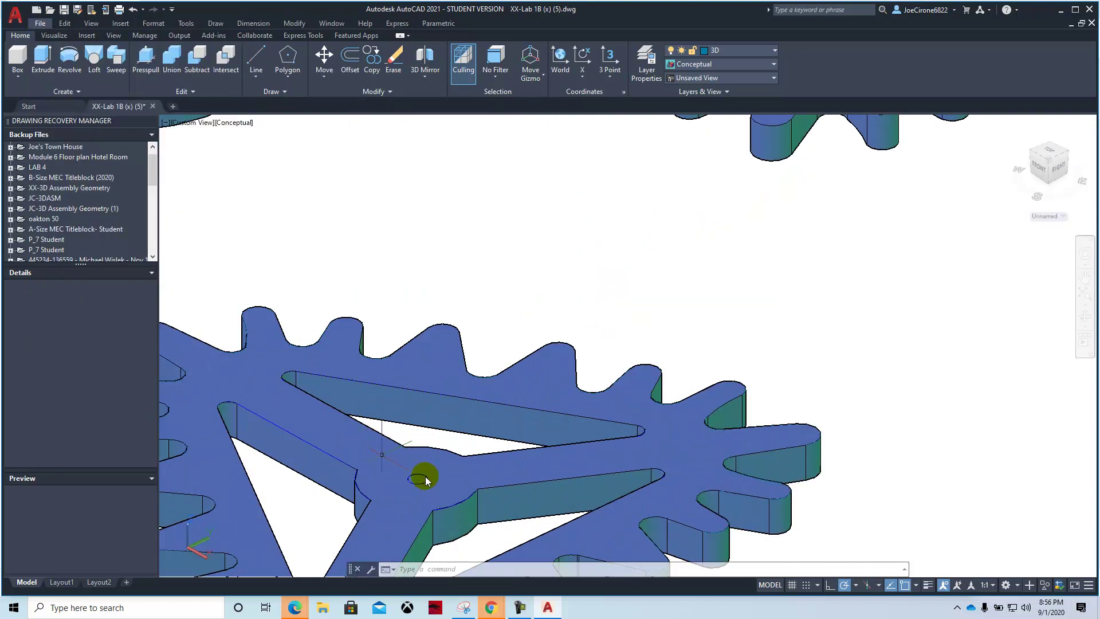
scroll(472, 486, down, 3)
middle_drag(765, 167, 802, 436)
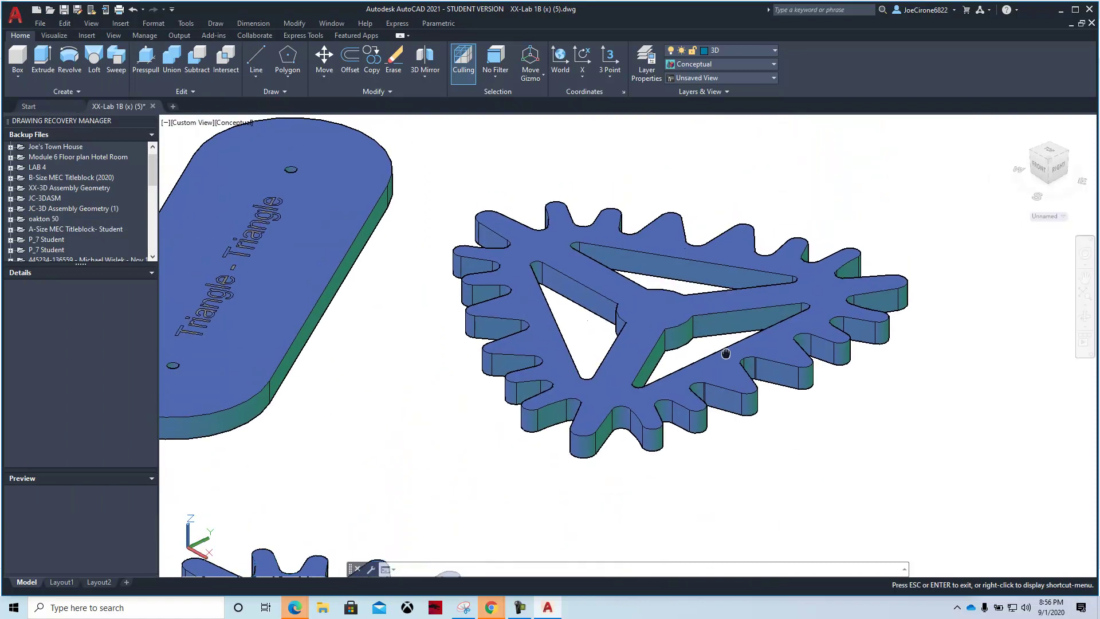
scroll(515, 312, up, 2)
scroll(583, 315, up, 2)
scroll(724, 302, down, 5)
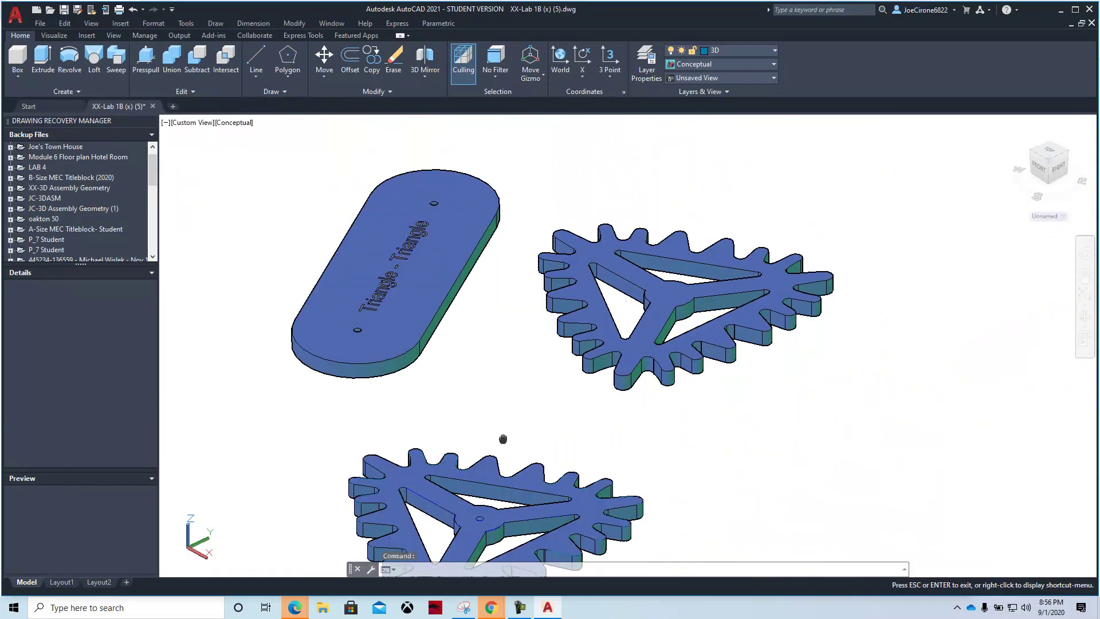
middle_drag(503, 430, 554, 293)
scroll(532, 375, up, 6)
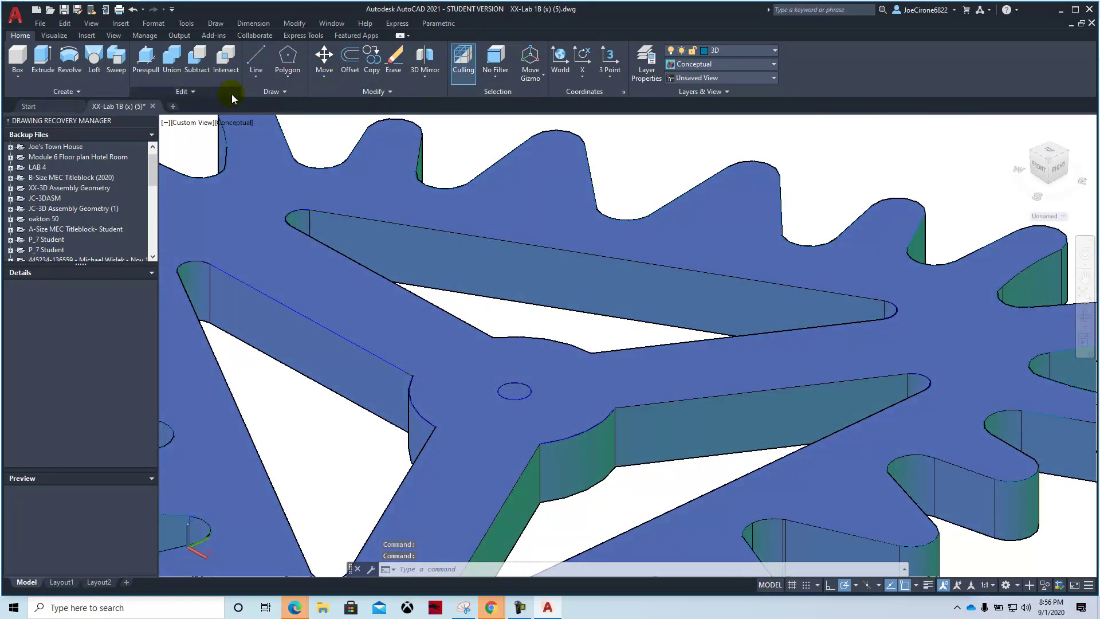
Step: Try to subtract the small centre circle from the original gear's hub
click(201, 62)
click(358, 307)
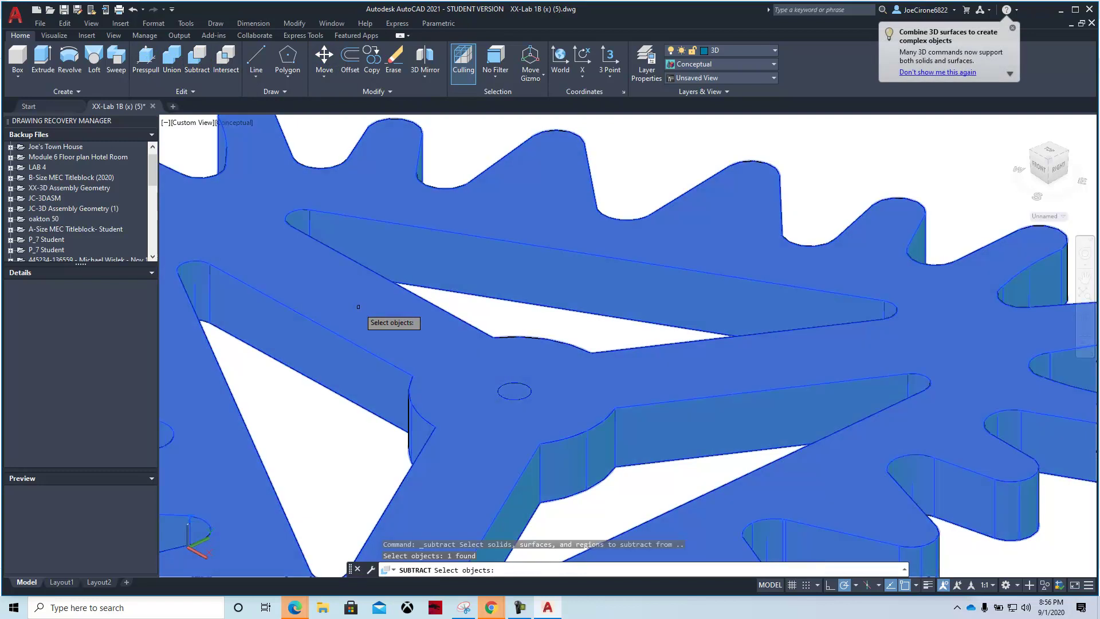
key(Return)
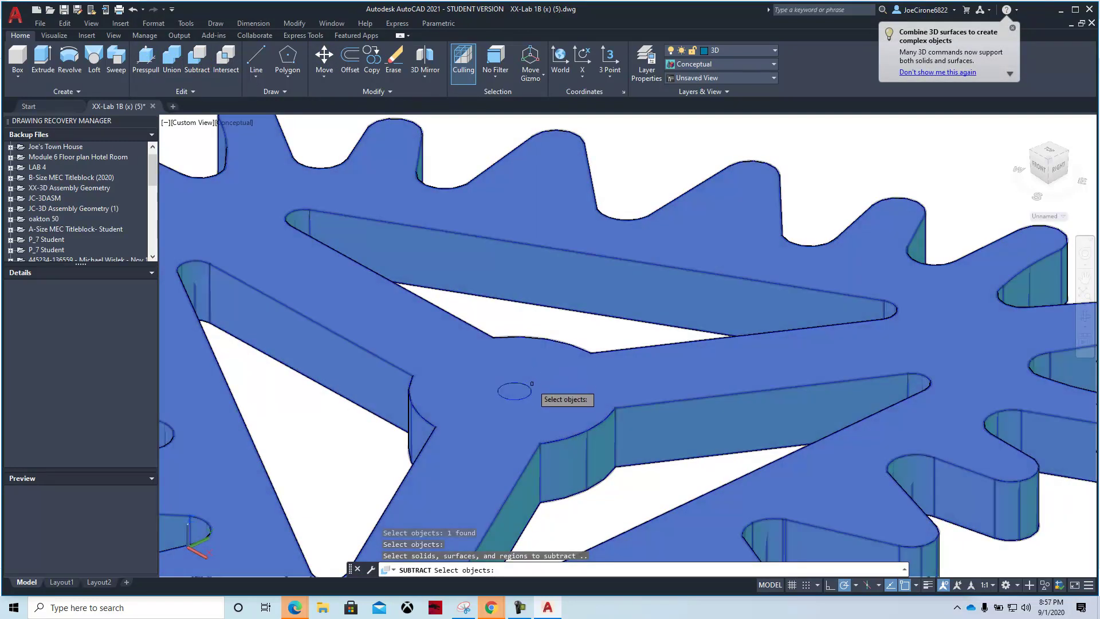
click(520, 391)
key(Return)
click(519, 391)
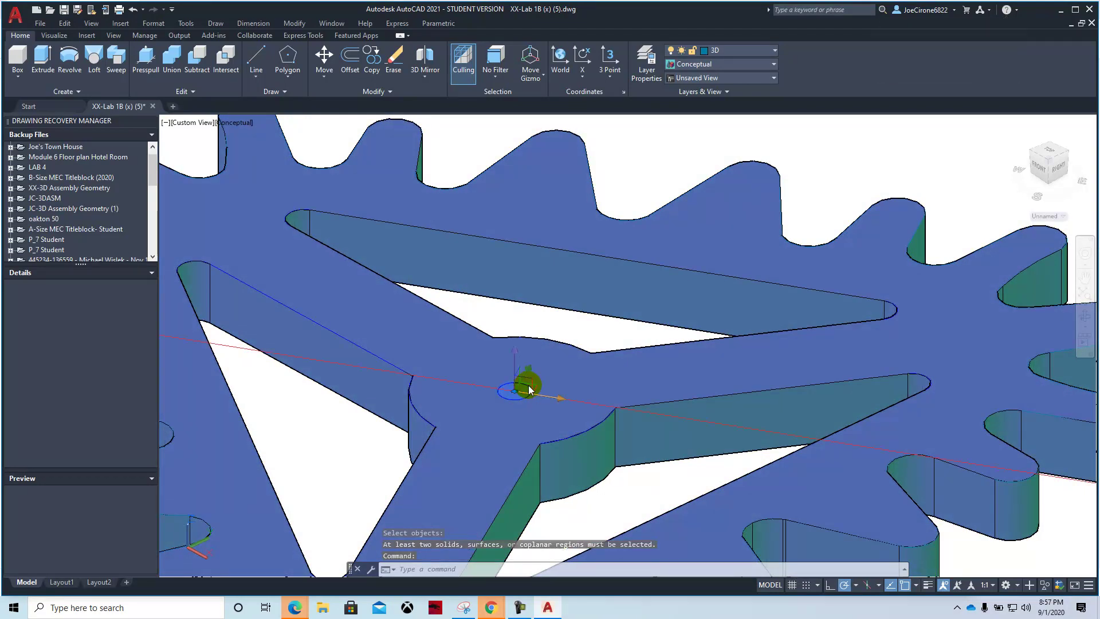
key(Escape)
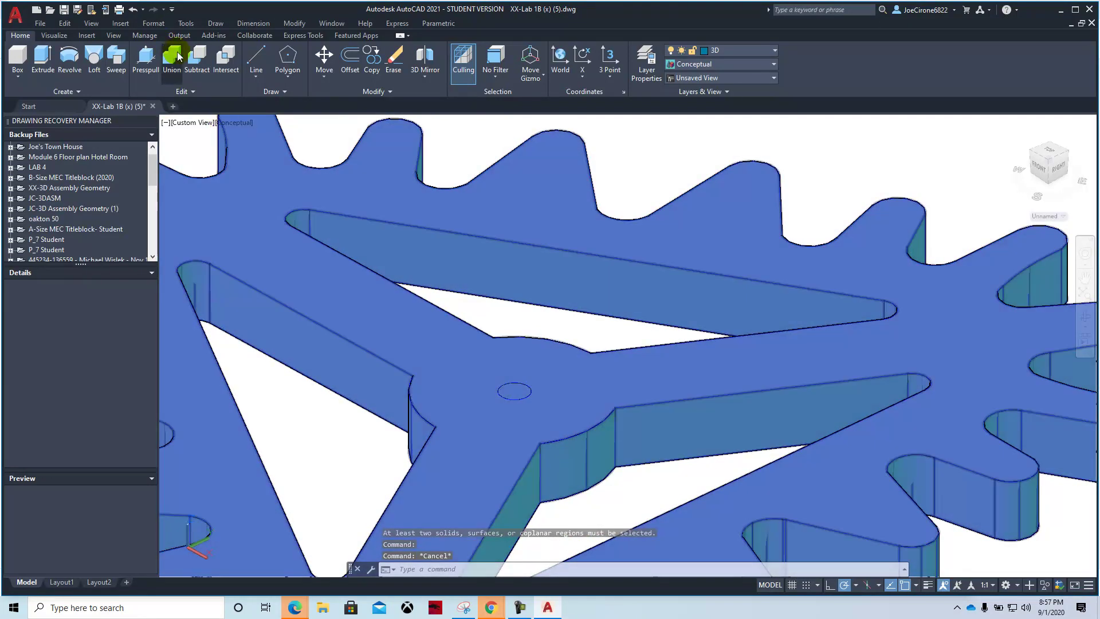
Step: Repeat the attempt to subtract the hub's centre circle, using the original gear body as the solid to cut
click(200, 71)
click(360, 297)
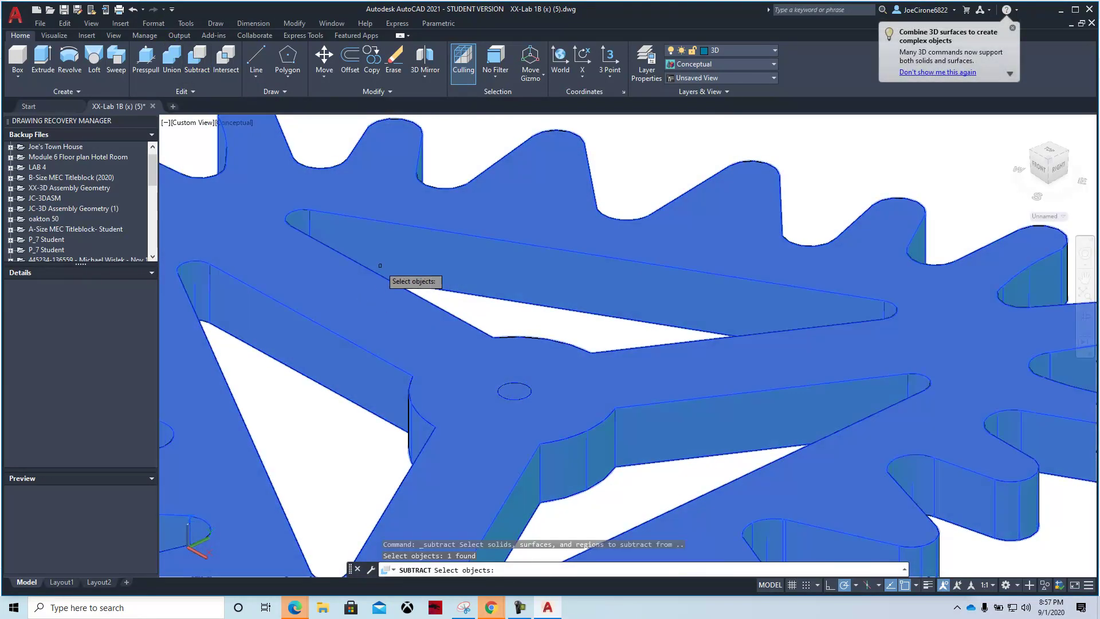
key(Return)
click(520, 390)
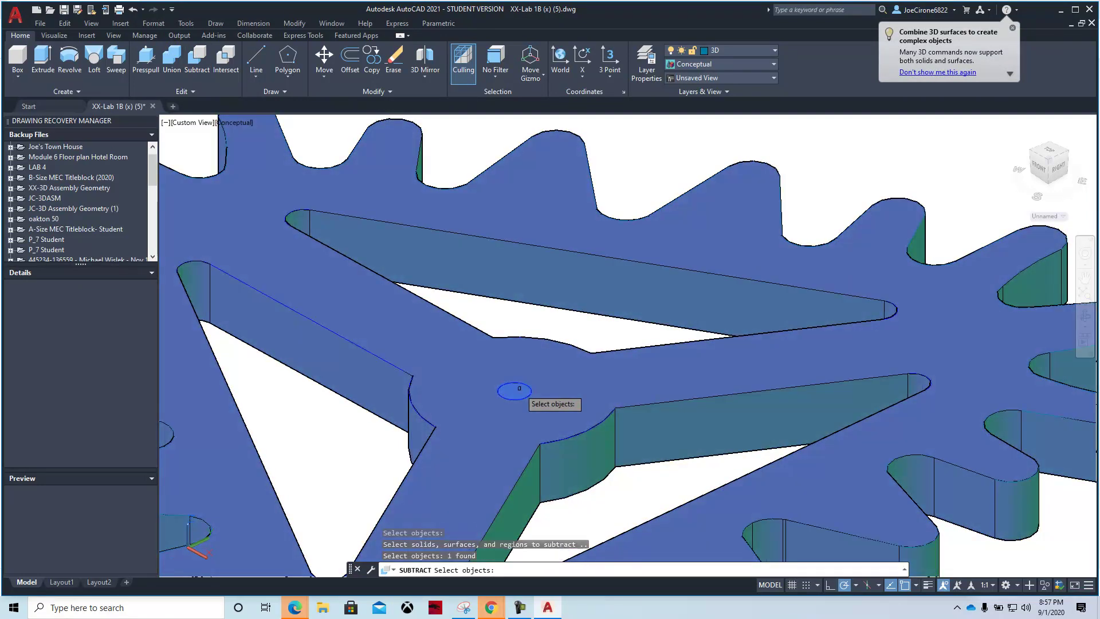
key(Return)
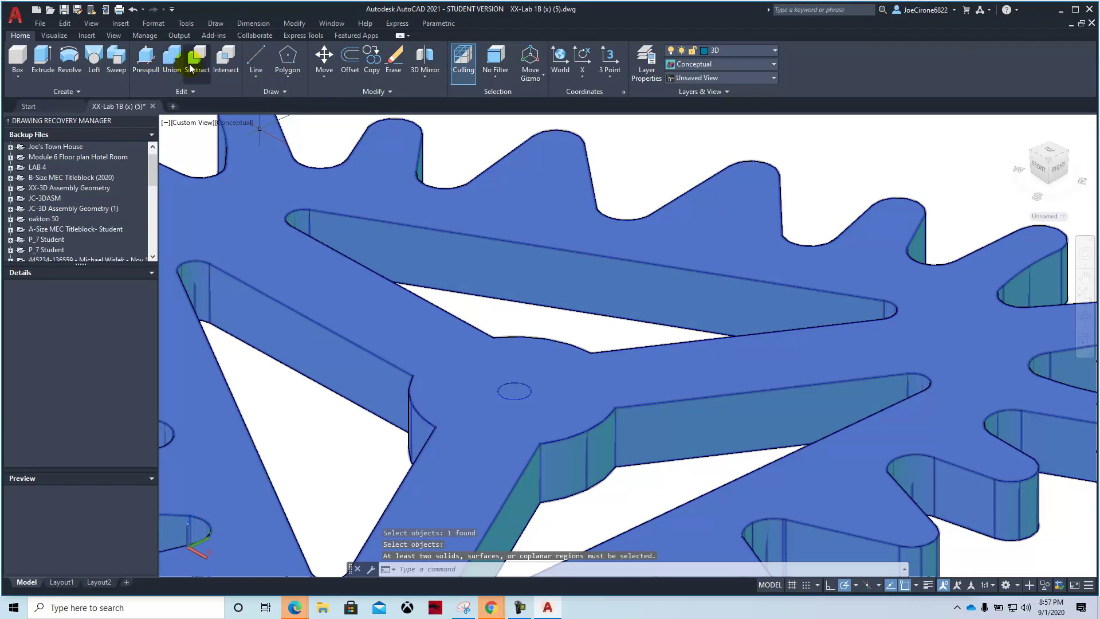
click(198, 64)
click(360, 307)
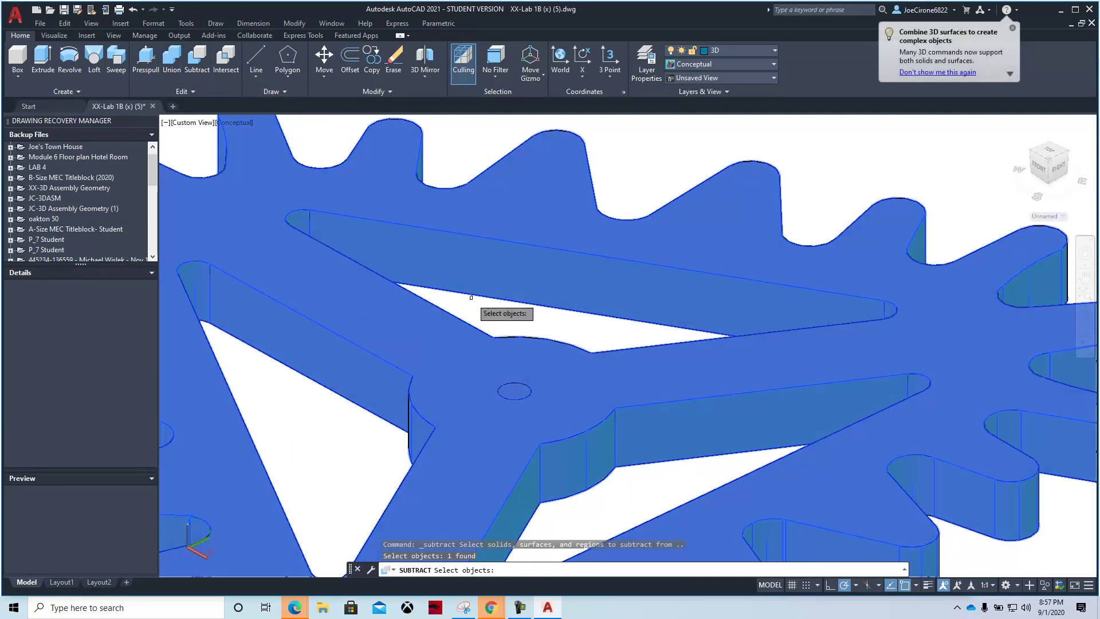
key(Return)
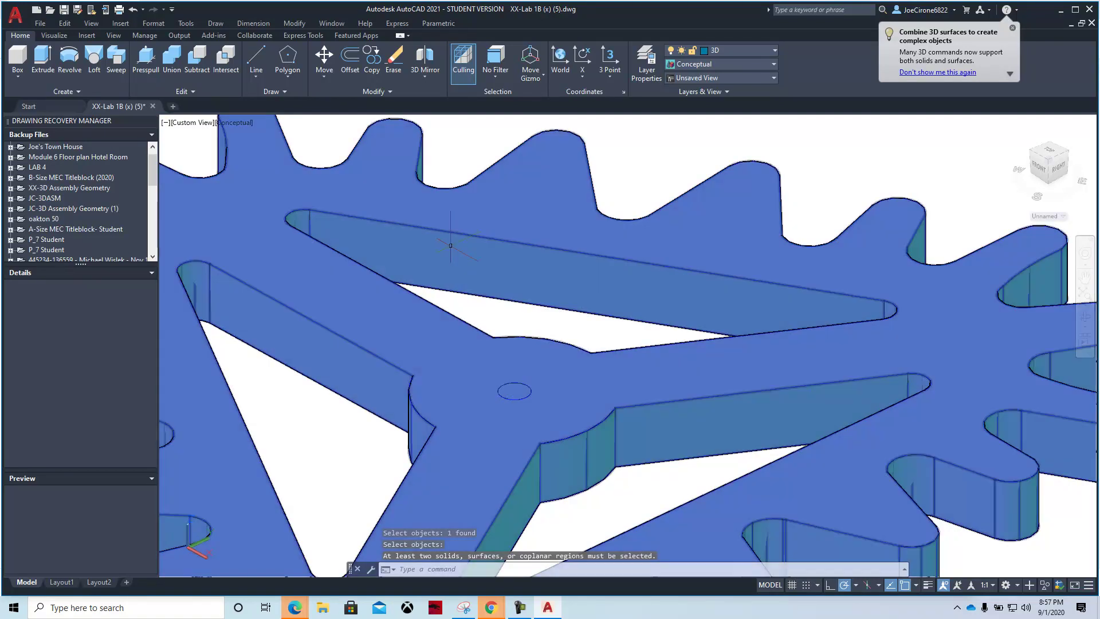
Step: Try to subtract the hub circle from the original gear once more, working from a steeper, near-top view
shift+middle_drag(461, 270, 537, 488)
click(536, 489)
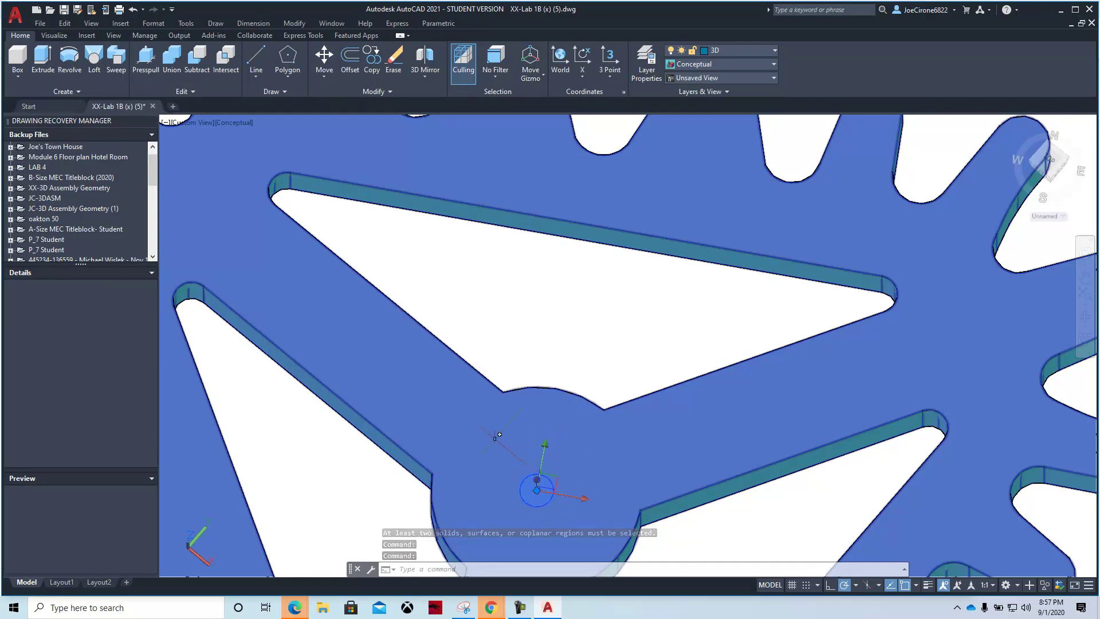
key(Escape)
key(Escape)
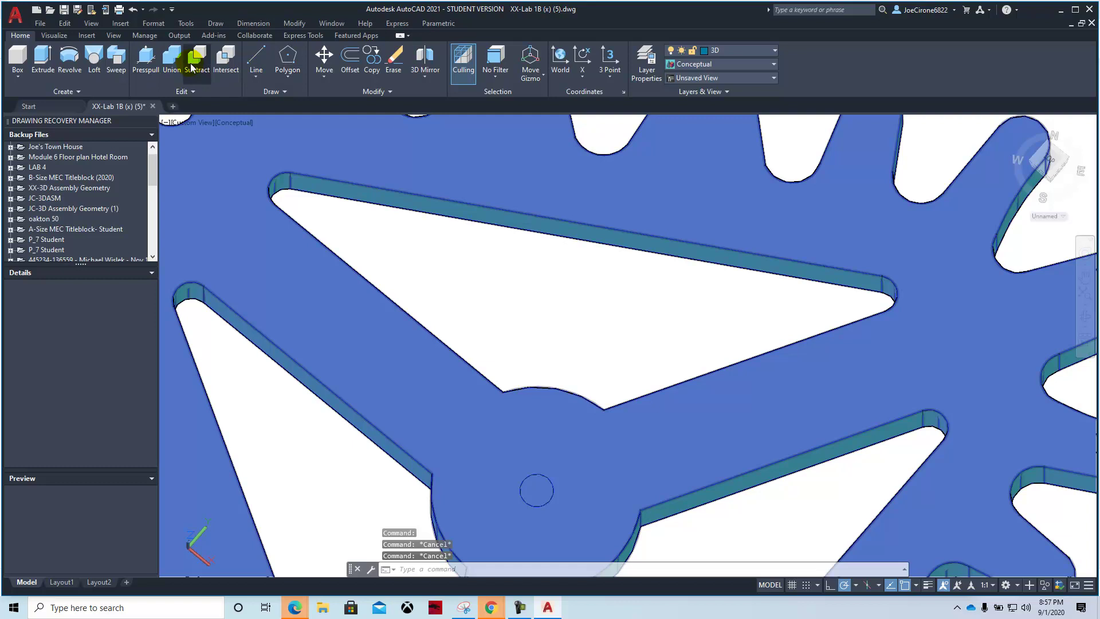
click(192, 68)
click(338, 252)
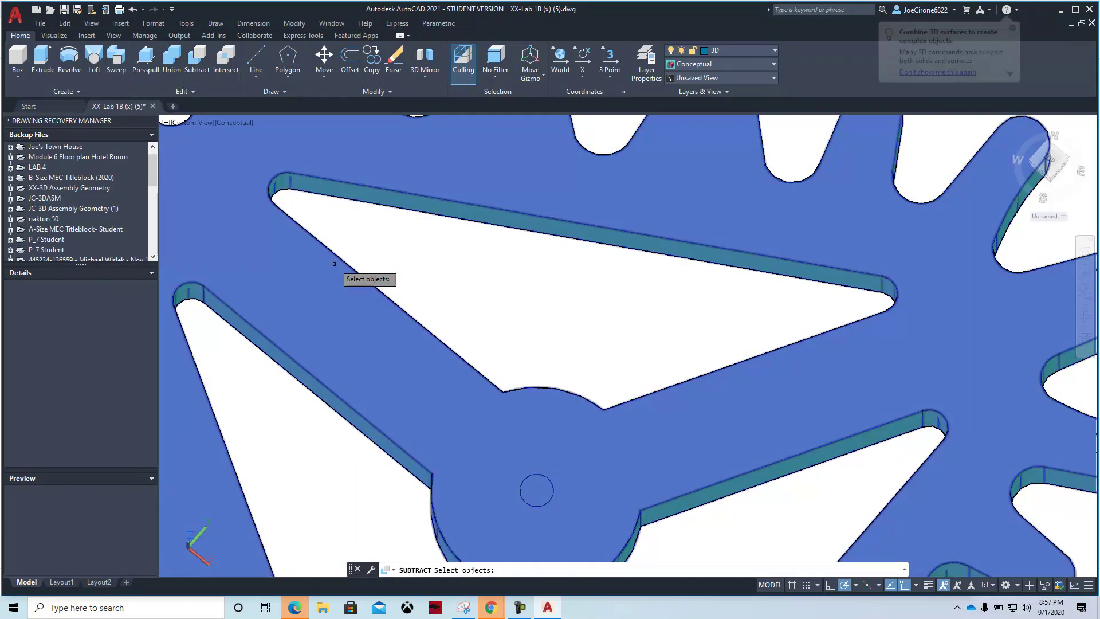
key(Return)
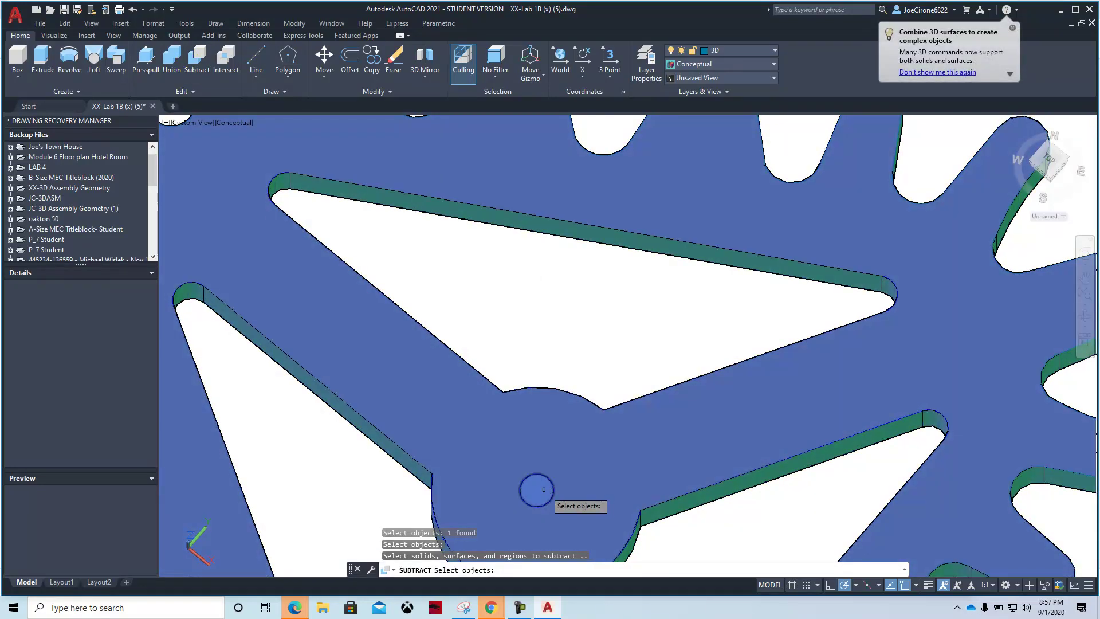
key(Return)
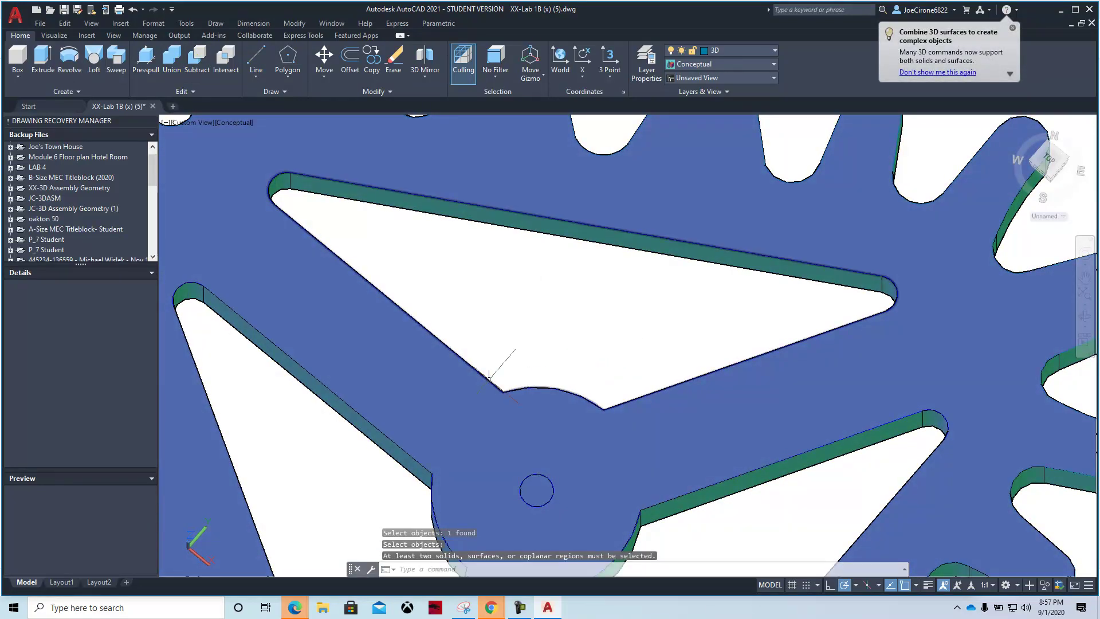
scroll(442, 368, down, 5)
shift+middle_drag(397, 424, 331, 356)
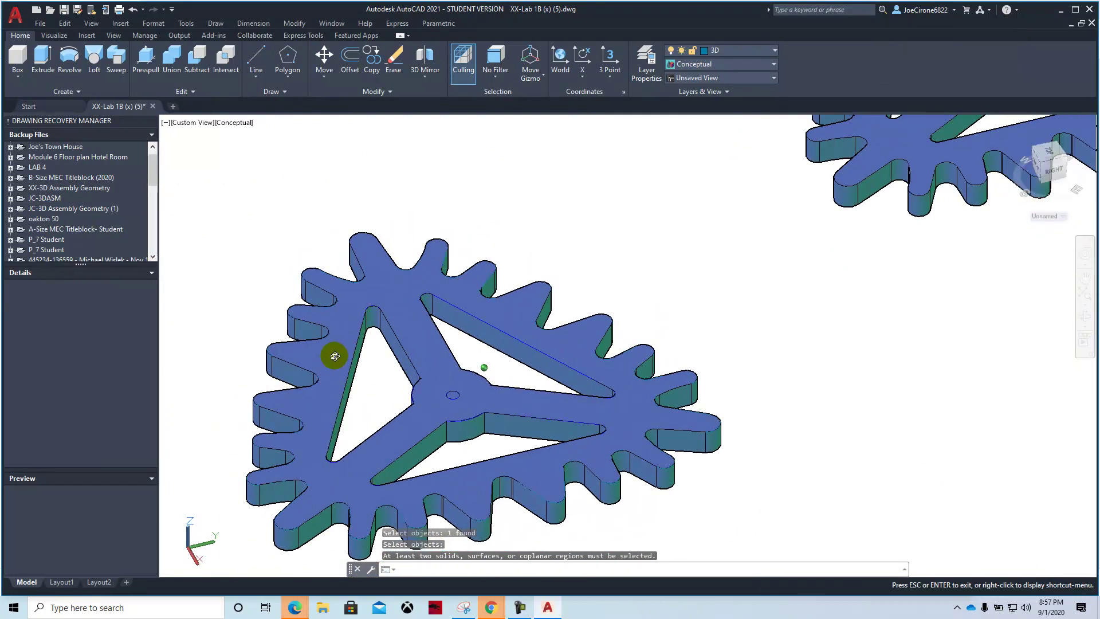
mouse_move(831, 273)
middle_down()
mouse_move(557, 420)
mouse_move(586, 272)
mouse_move(491, 364)
middle_up()
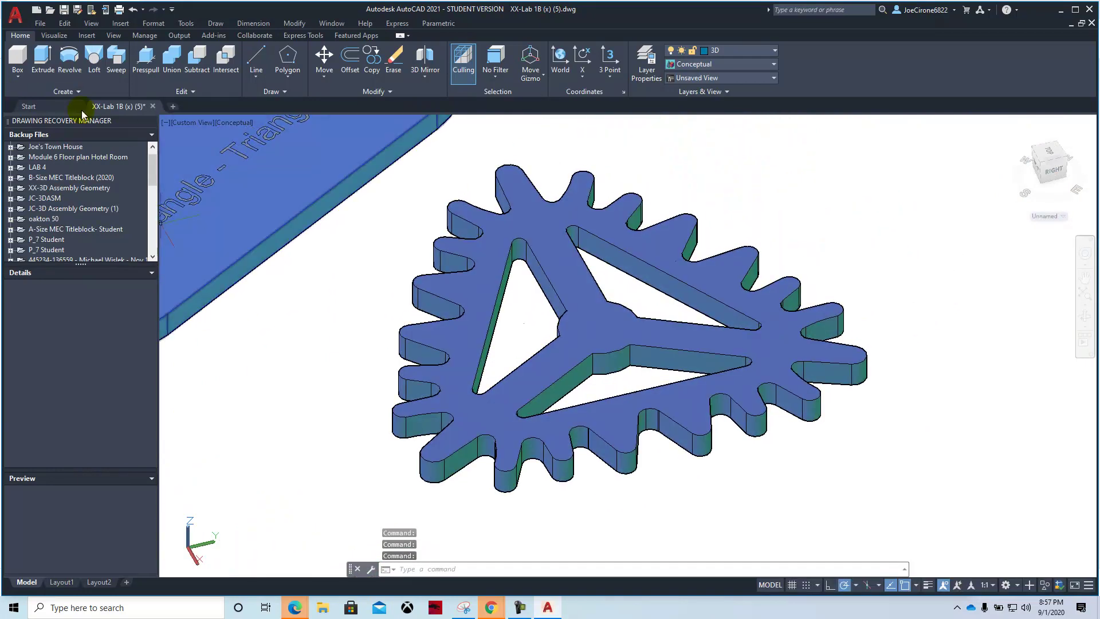
click(22, 81)
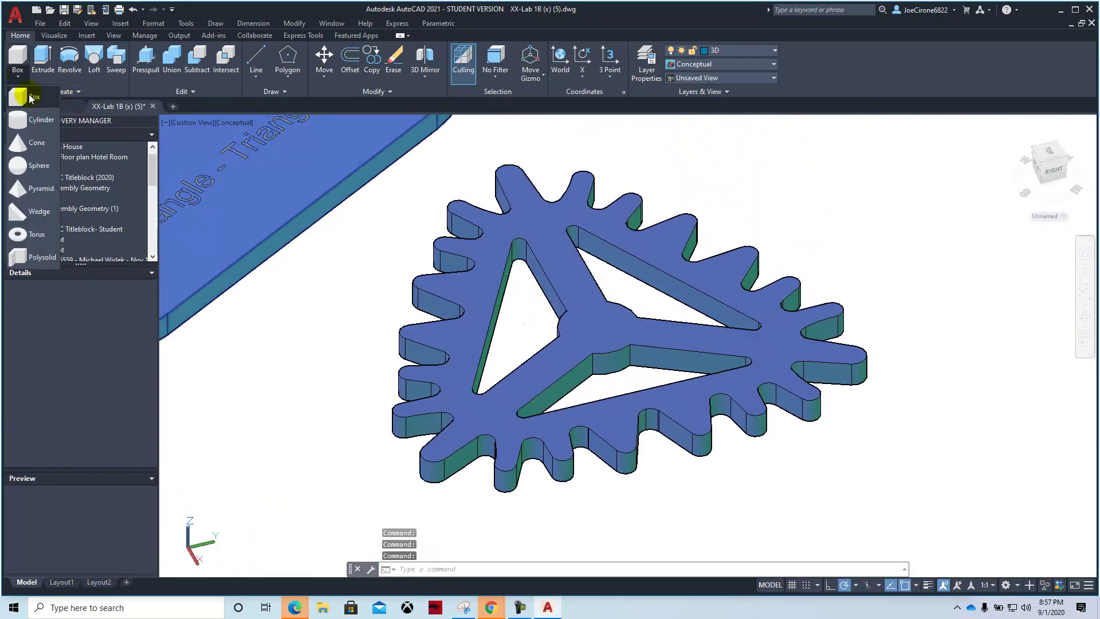
click(26, 127)
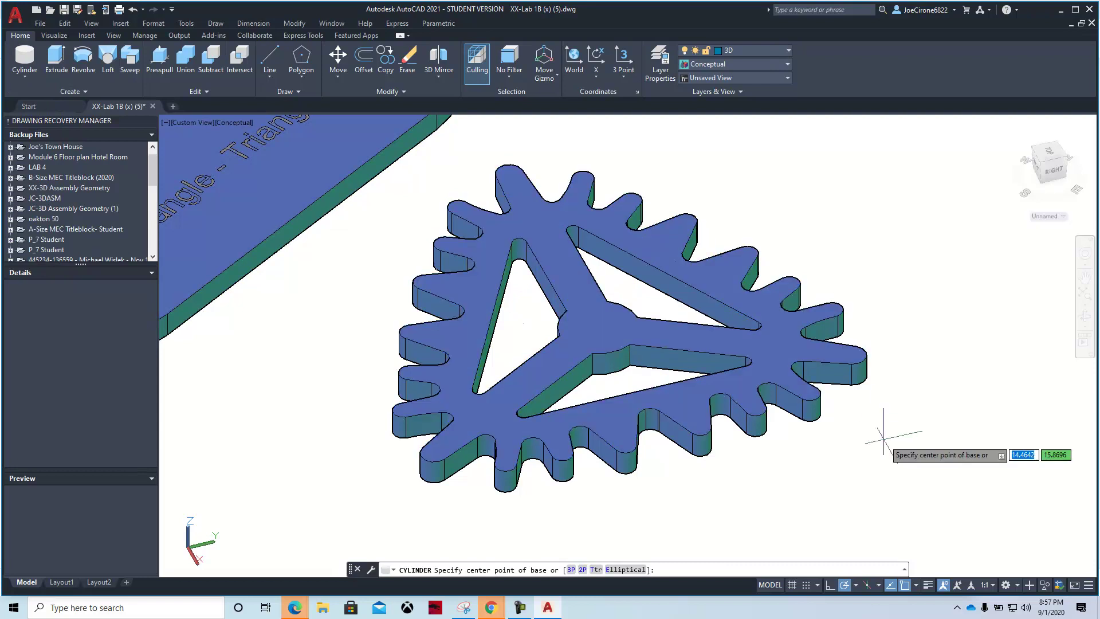
click(915, 585)
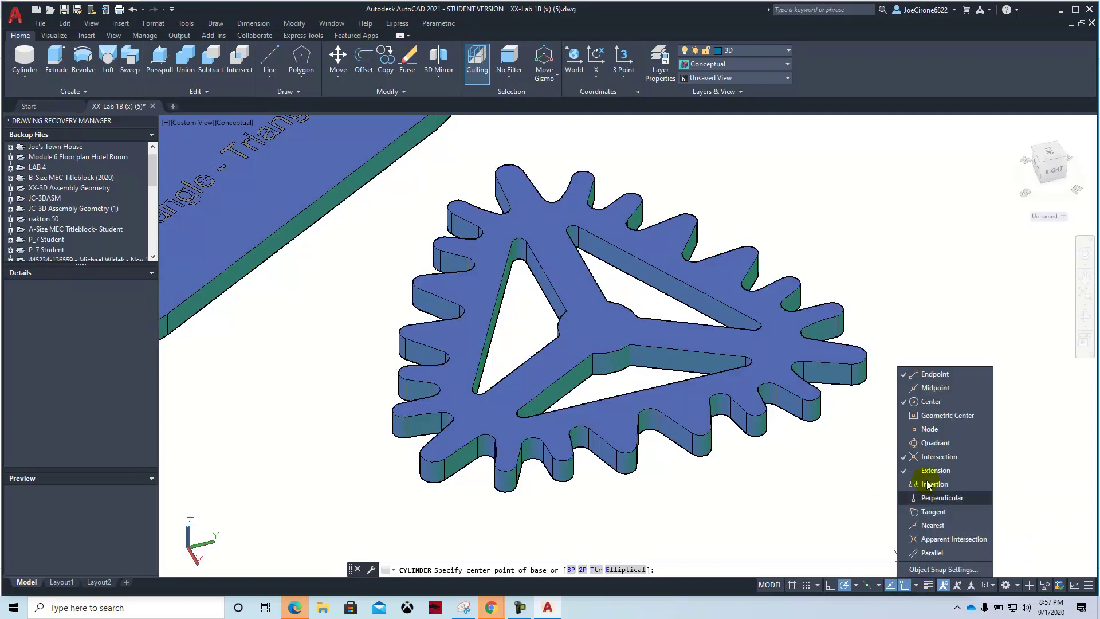
click(924, 401)
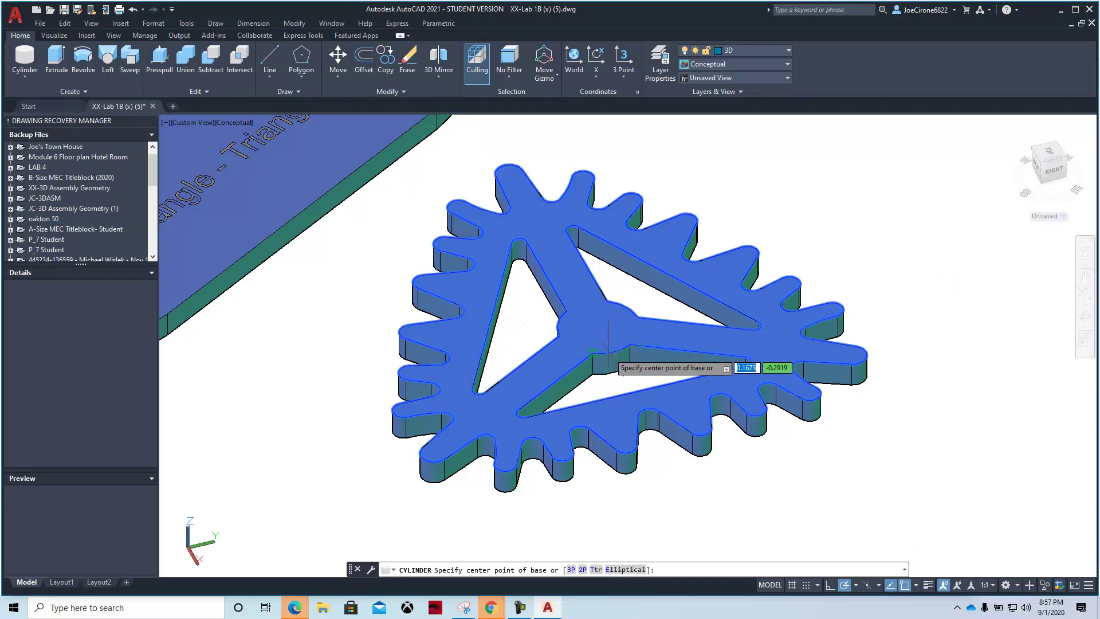
key(Escape)
Step: Switch the visual style to 2D Wireframe and inspect the original gear's centre circle and hub
middle_drag(360, 339, 416, 348)
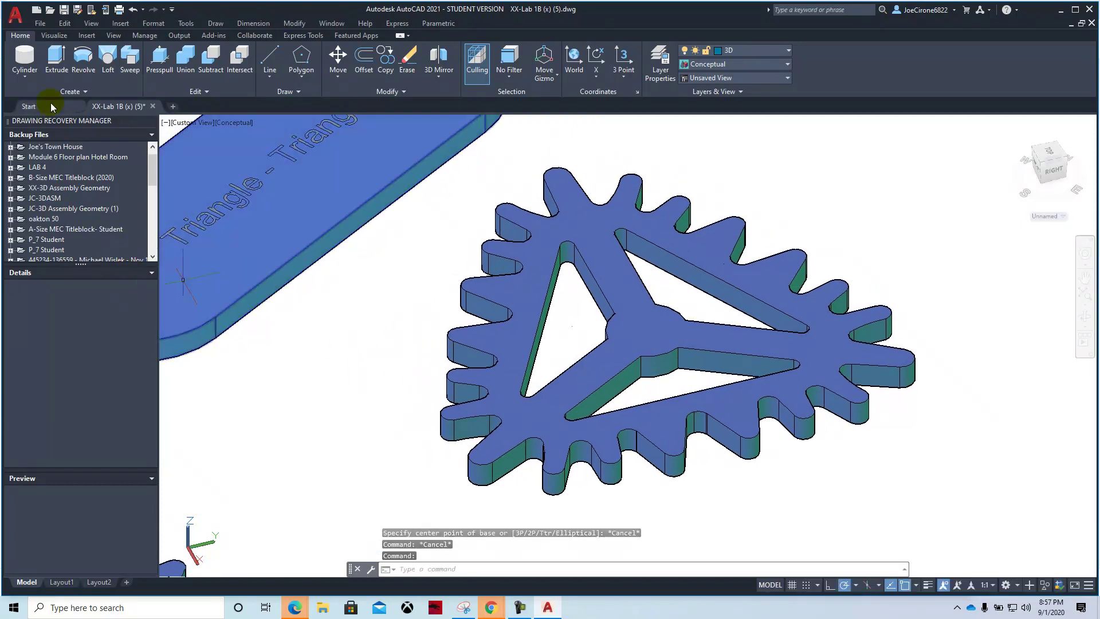
click(238, 123)
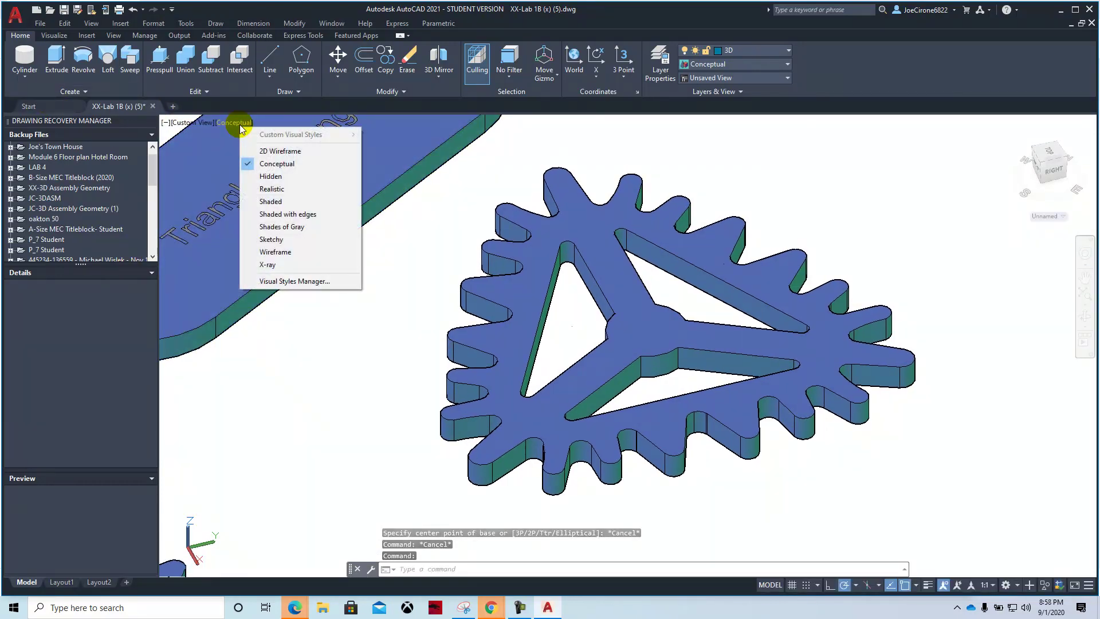
click(276, 151)
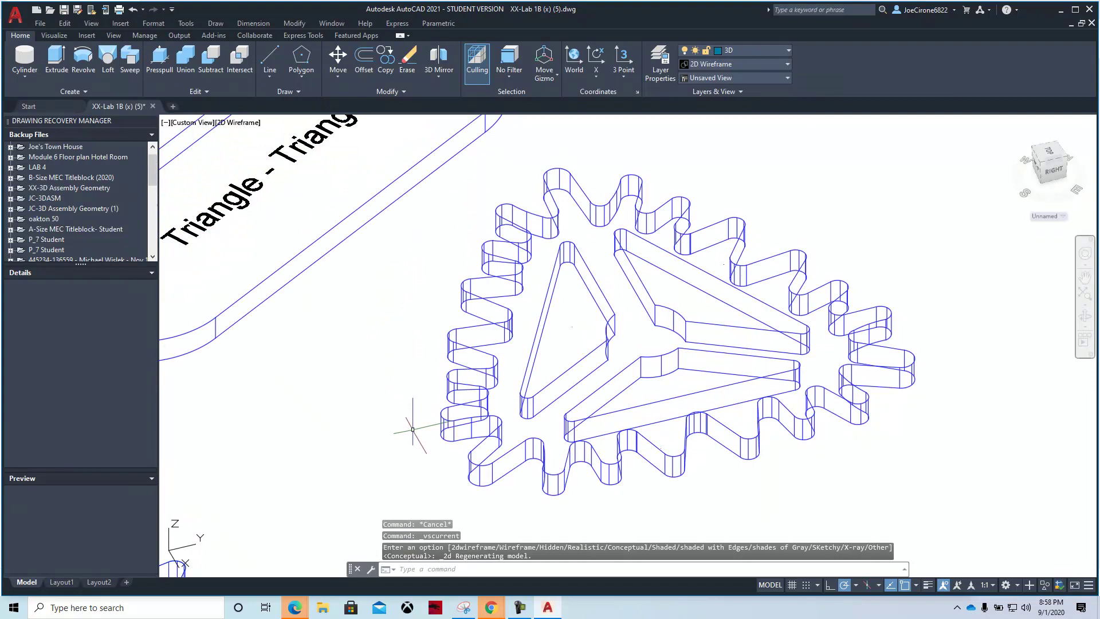
scroll(412, 429, down, 3)
middle_drag(366, 454, 670, 369)
scroll(391, 460, up, 2)
scroll(391, 460, up, 5)
scroll(518, 370, down, 3)
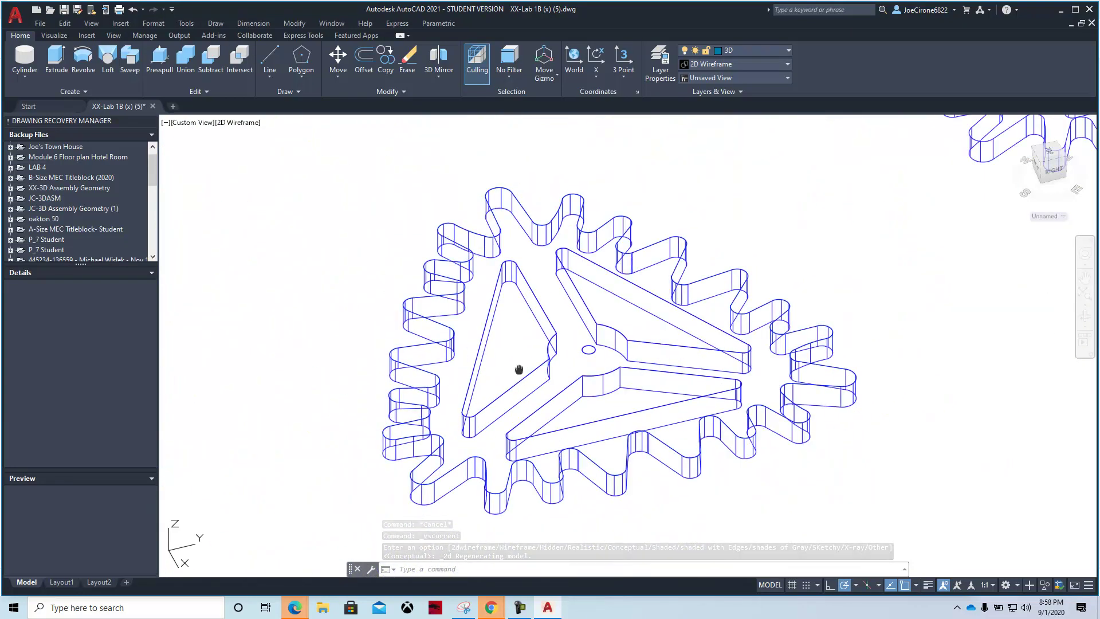
Step: Extrude the small centre circle of the original gear's hub about 1.19 units down through the gear body
middle_drag(519, 370, 481, 343)
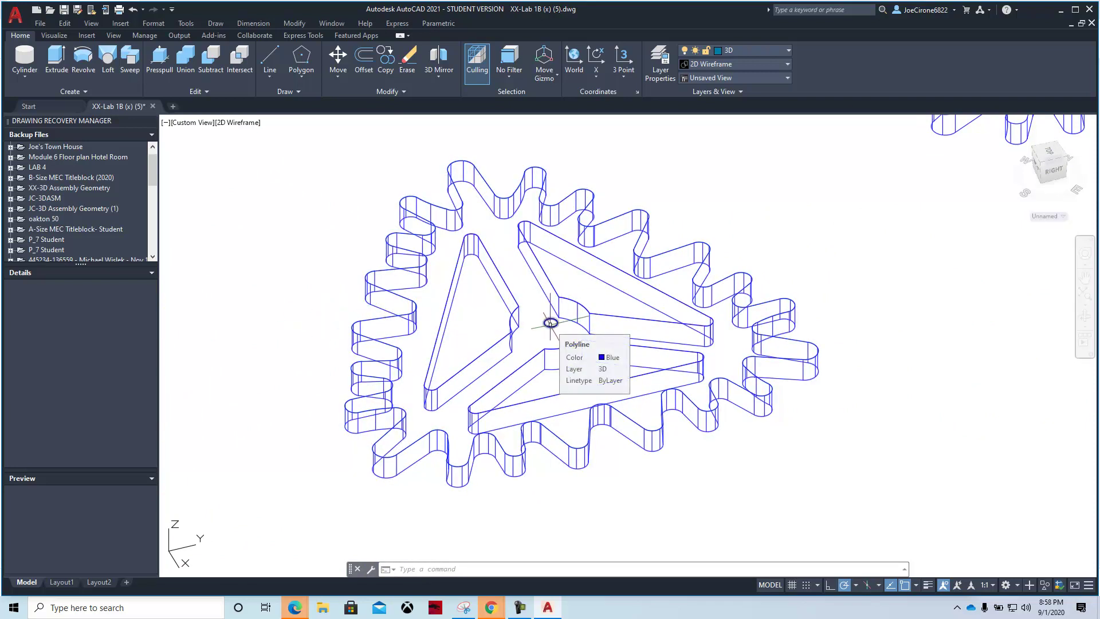
click(56, 63)
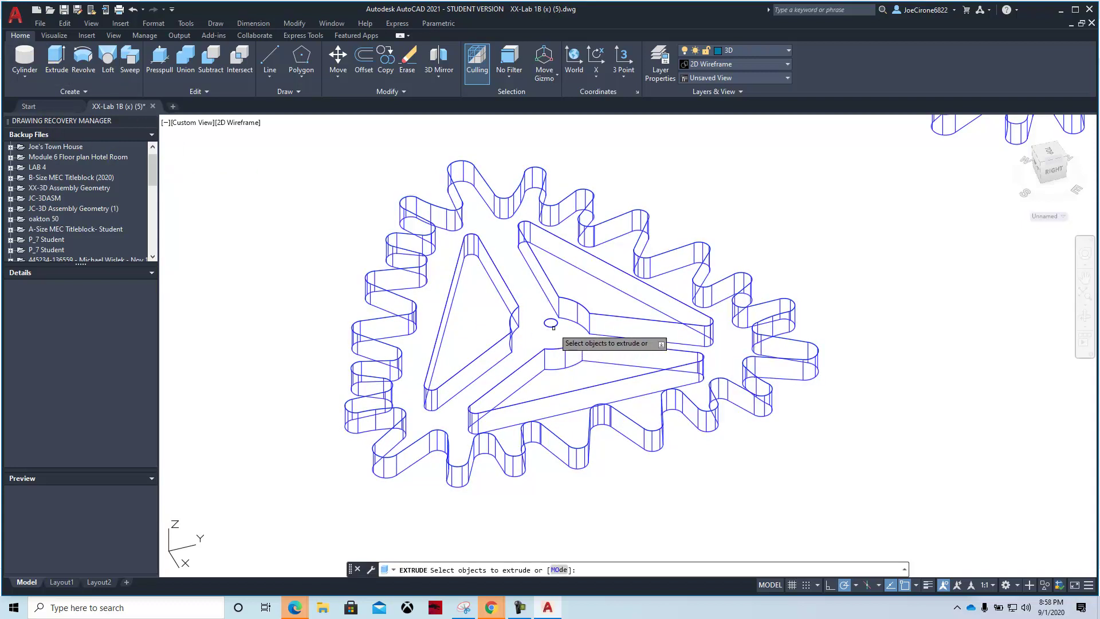
click(552, 327)
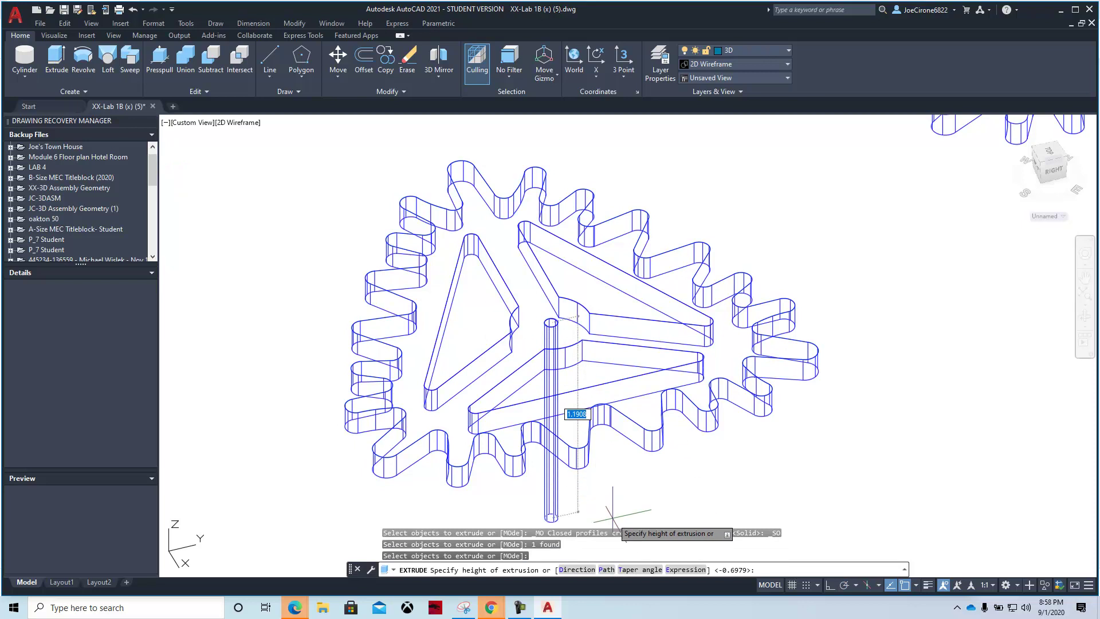
click(572, 499)
click(739, 432)
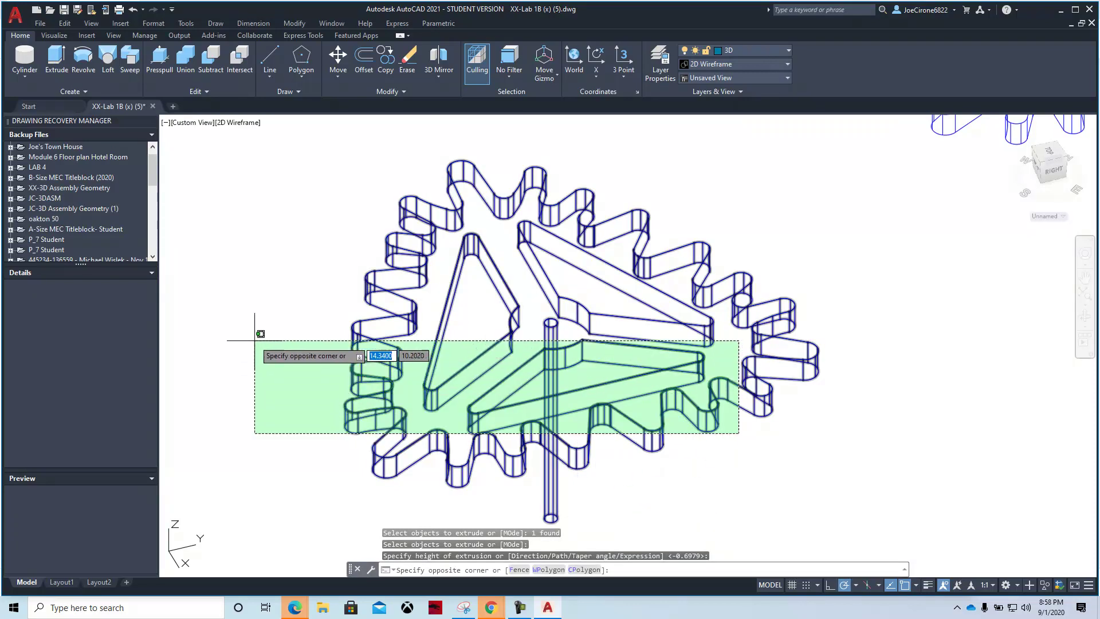
key(Escape)
Step: Subtract the extruded centre cylinder from the original gear to cut its hub hole
click(207, 93)
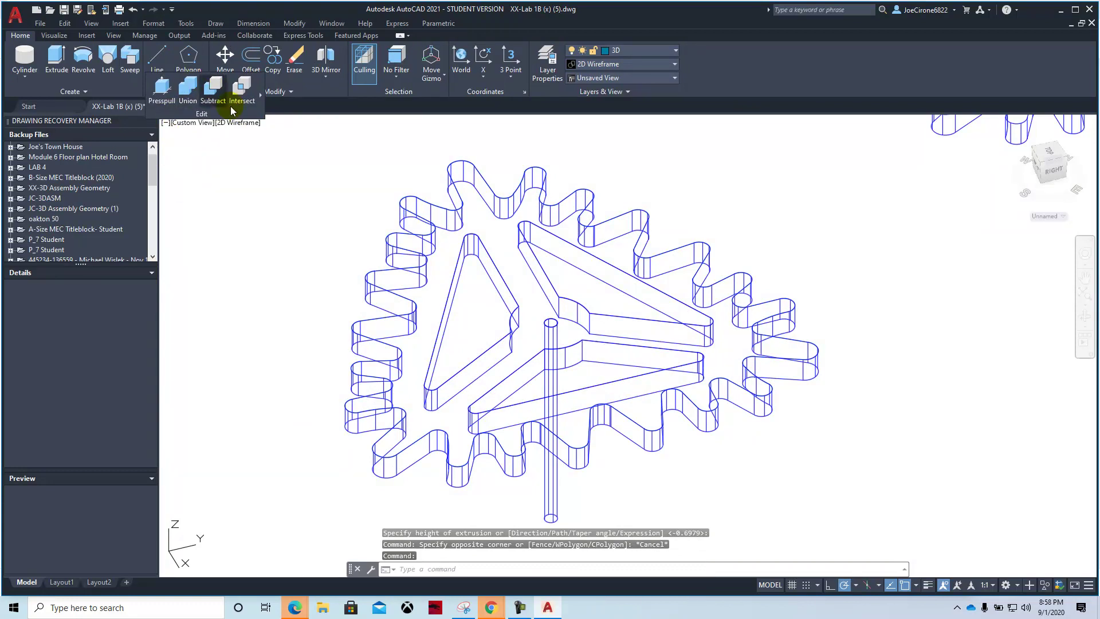
click(207, 100)
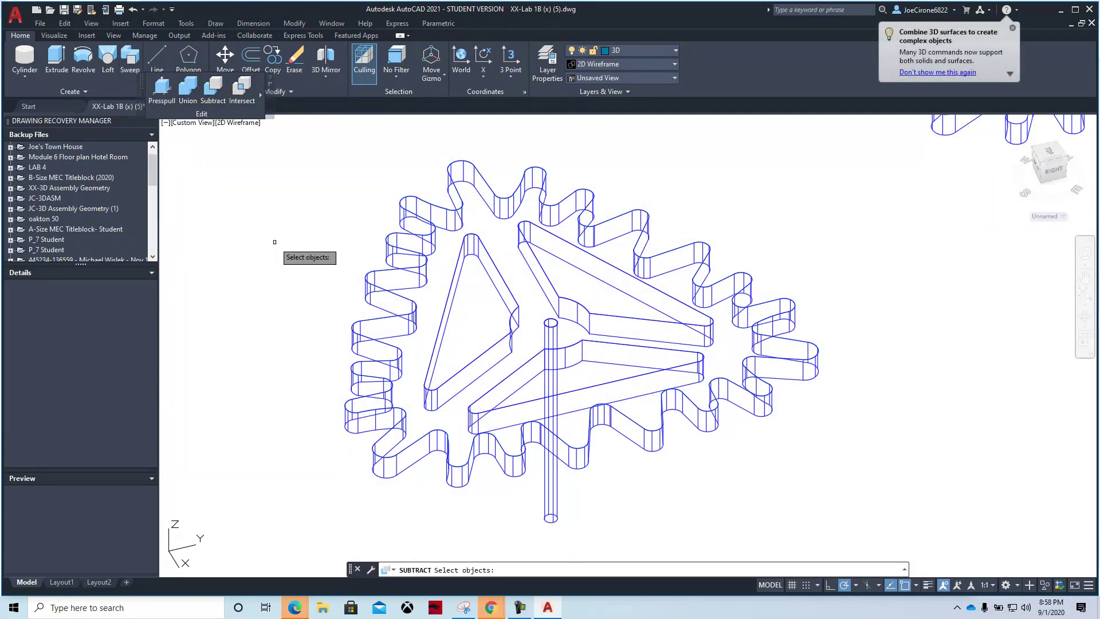
click(595, 236)
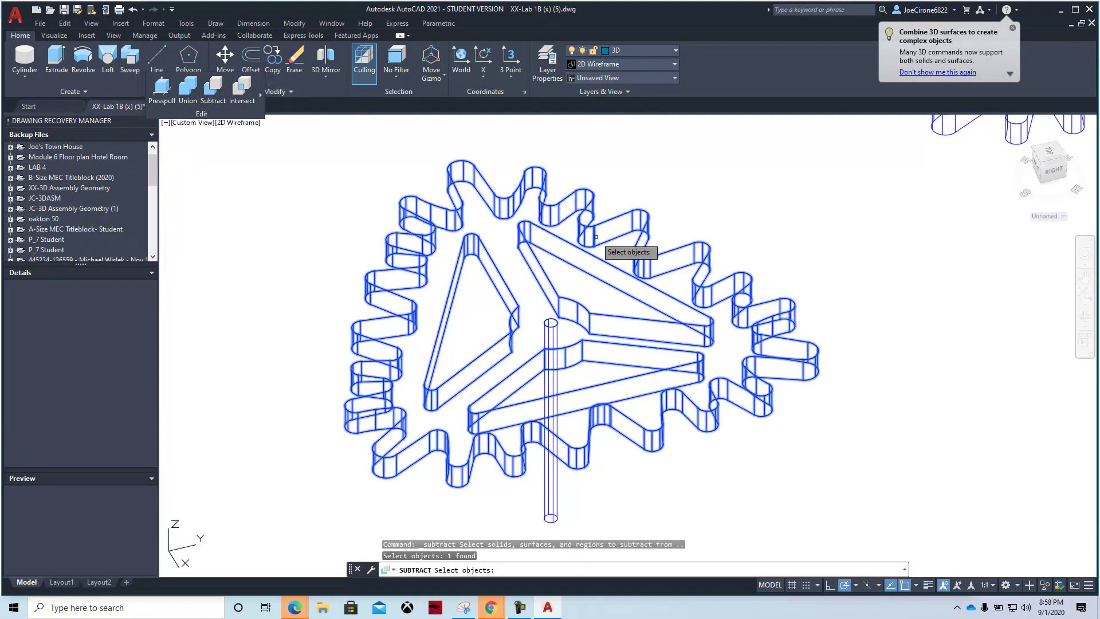
click(551, 325)
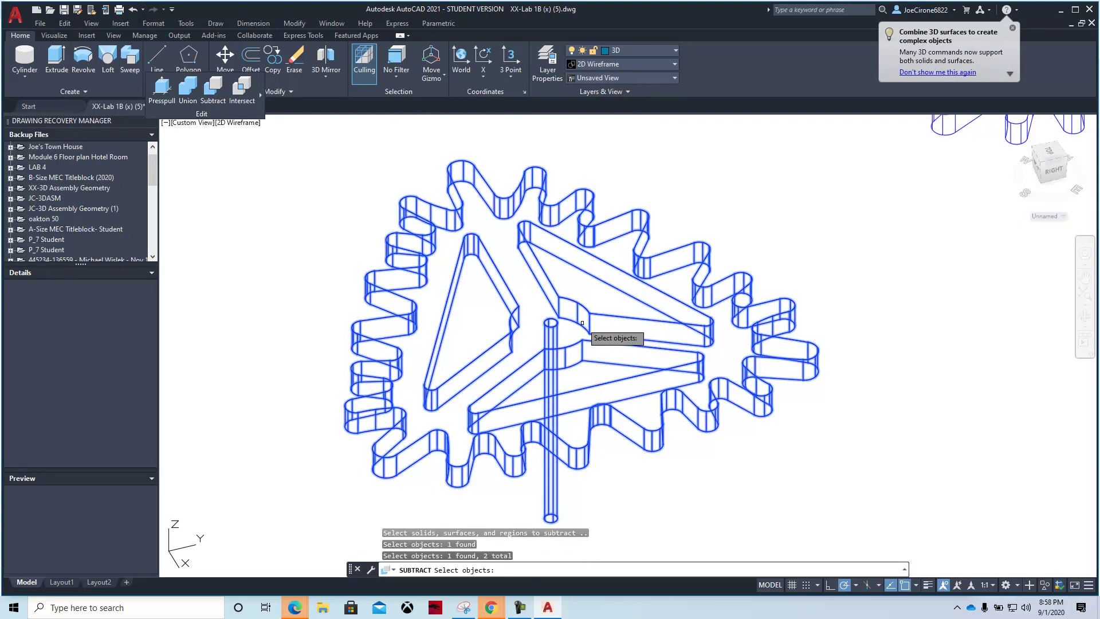
scroll(705, 263, down, 4)
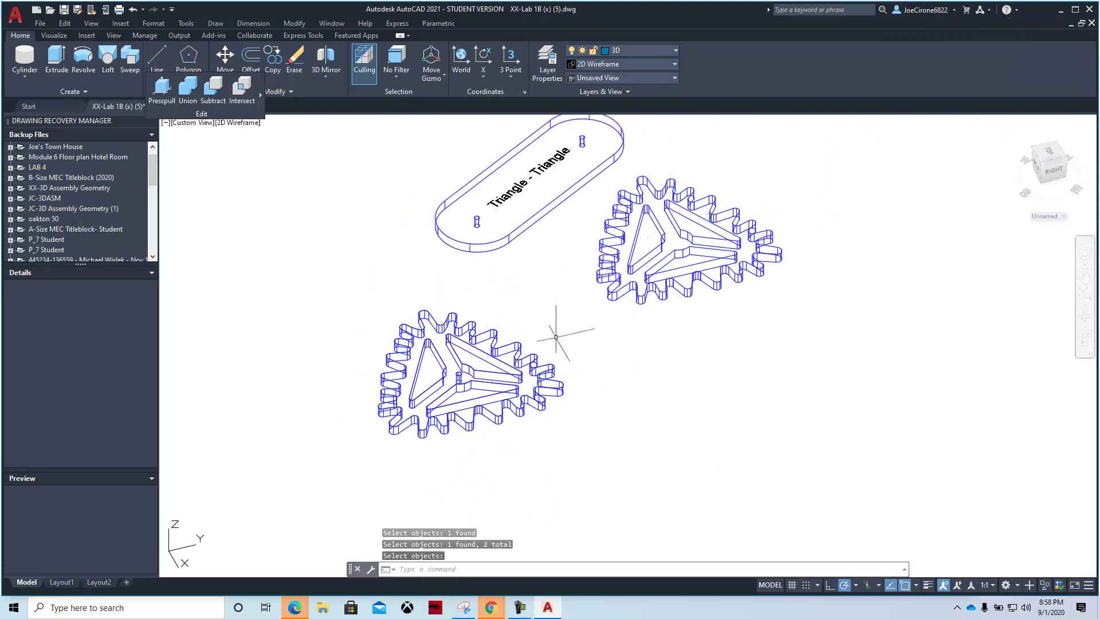
key(Return)
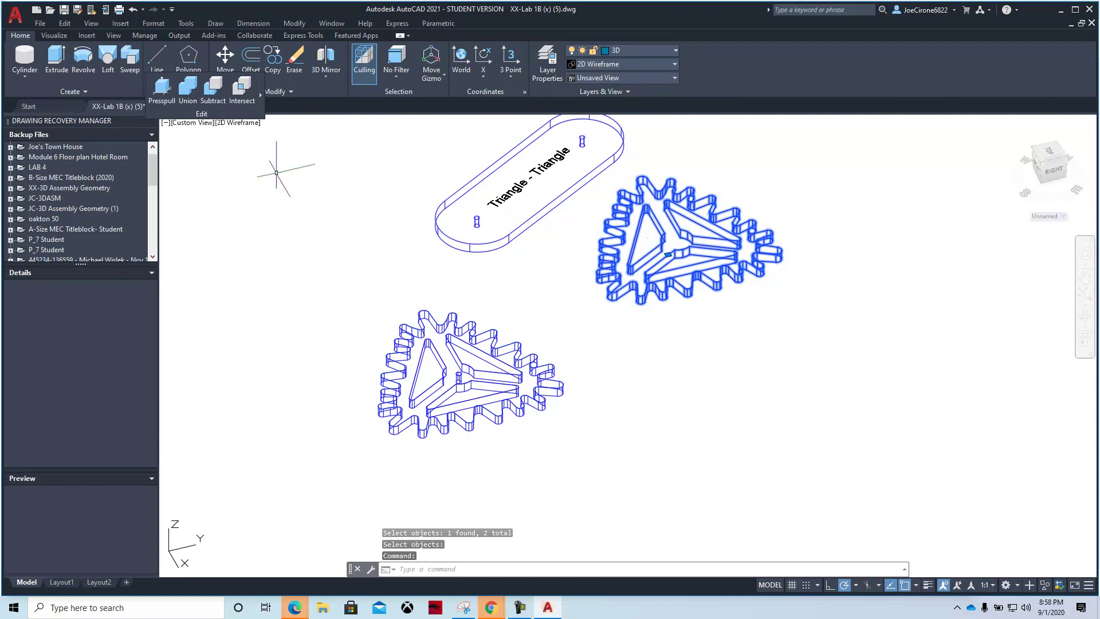
Step: Erase the old gear copy beside the plate and replace it with a new copy of the original gear
click(295, 71)
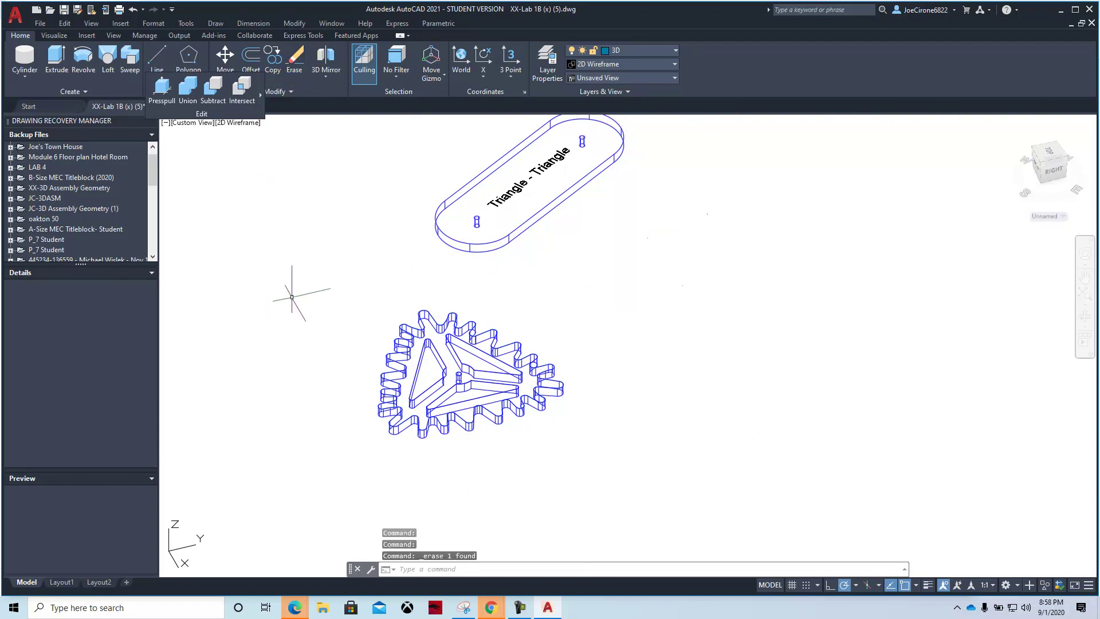
key(Return)
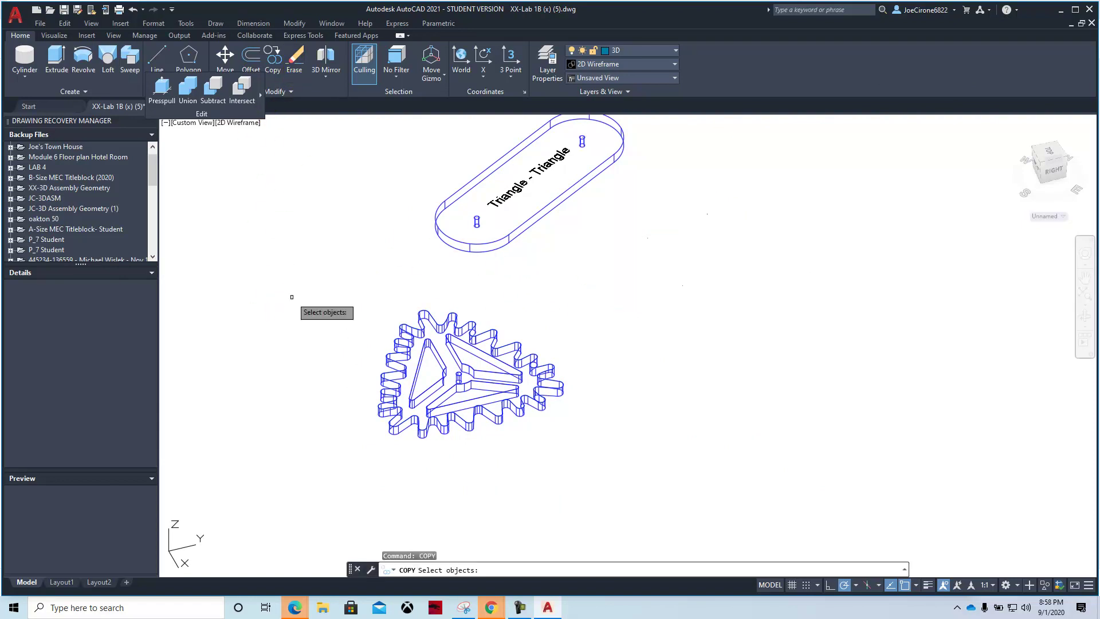
click(504, 390)
key(Return)
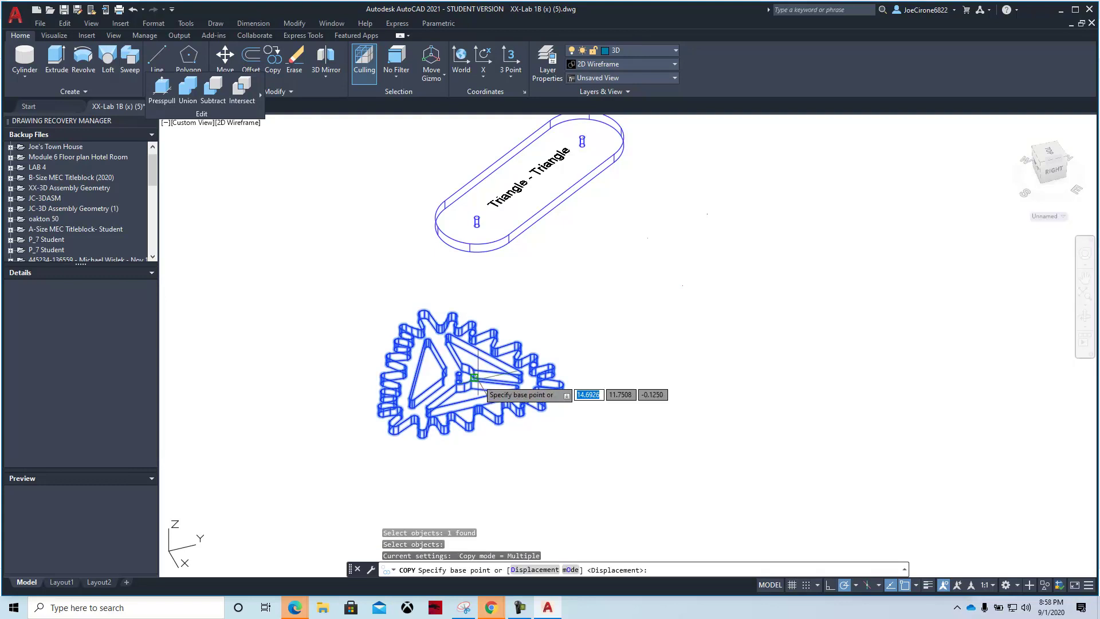
click(487, 369)
click(656, 267)
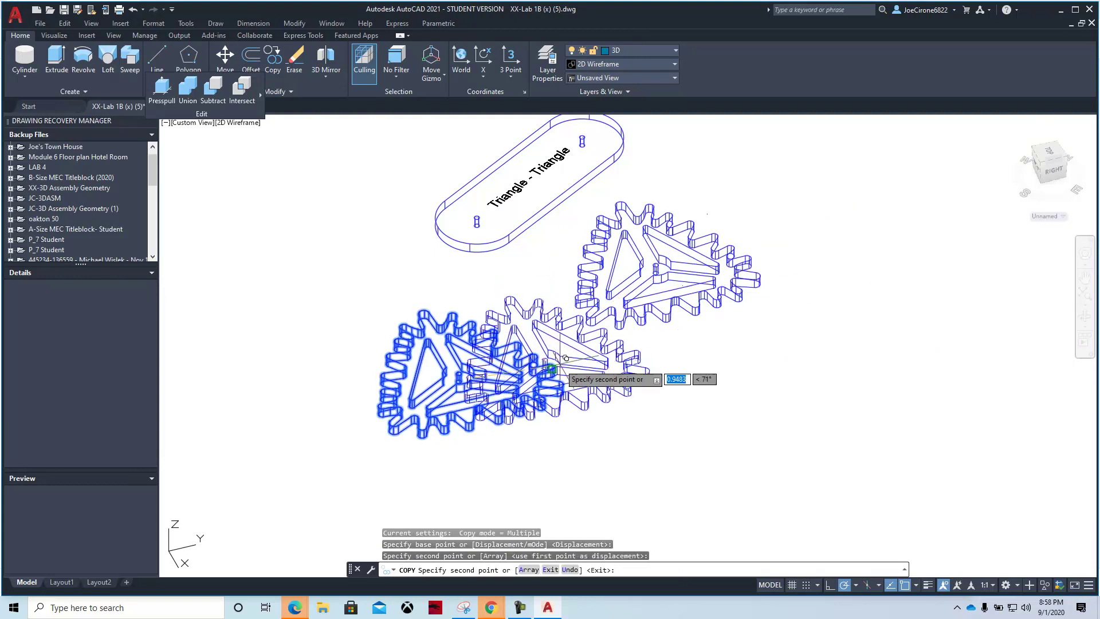
key(Escape)
Step: Switch the visual style to Conceptual with the plate and both gears in view
middle_drag(621, 405, 577, 452)
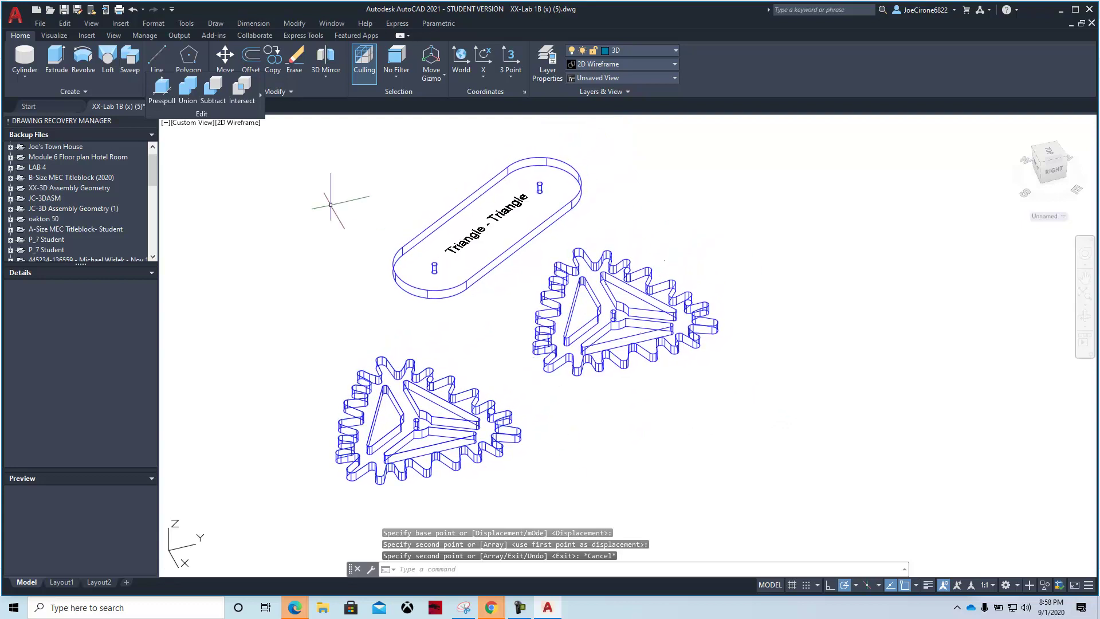
click(243, 123)
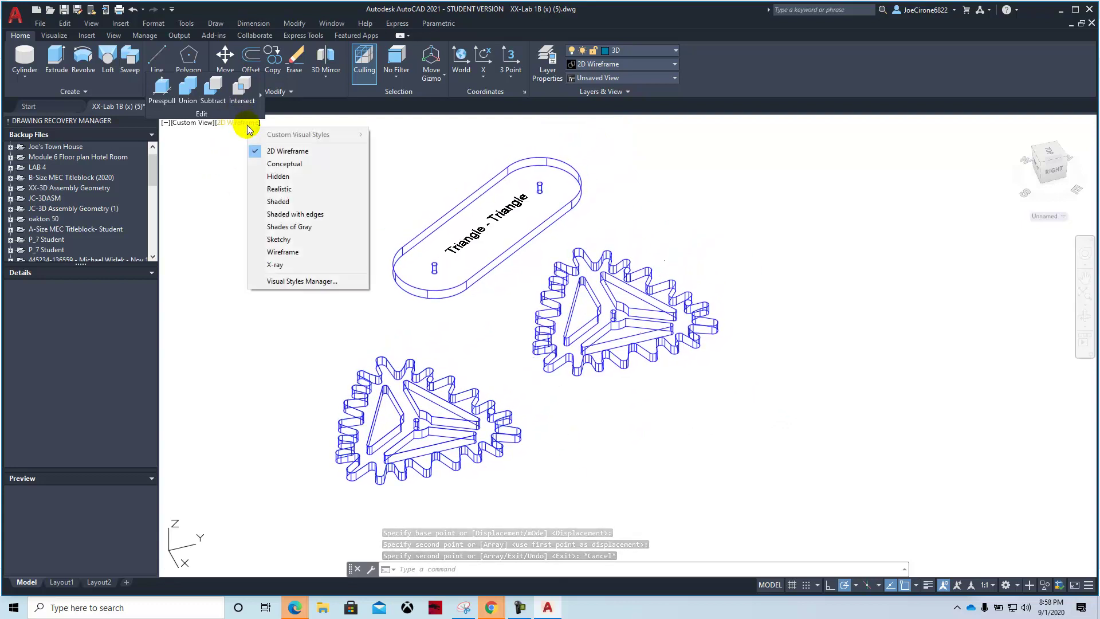
click(276, 165)
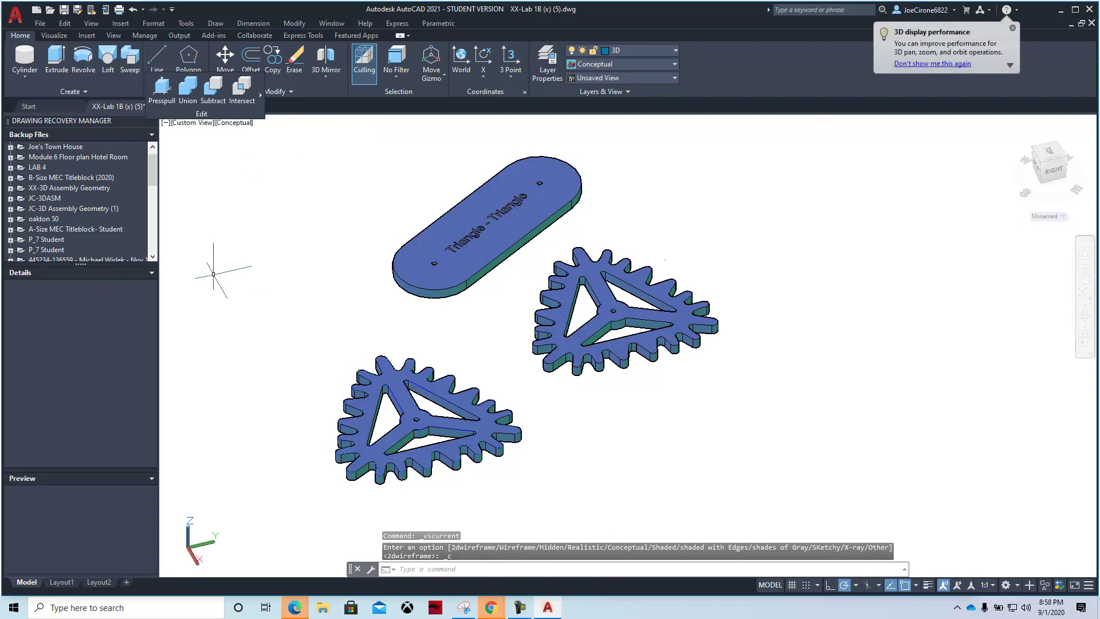
Step: Save the drawing as "JC-Lab 1B y" in the CAD-107 folder inside the desktop's 2020 folder
click(44, 25)
click(75, 171)
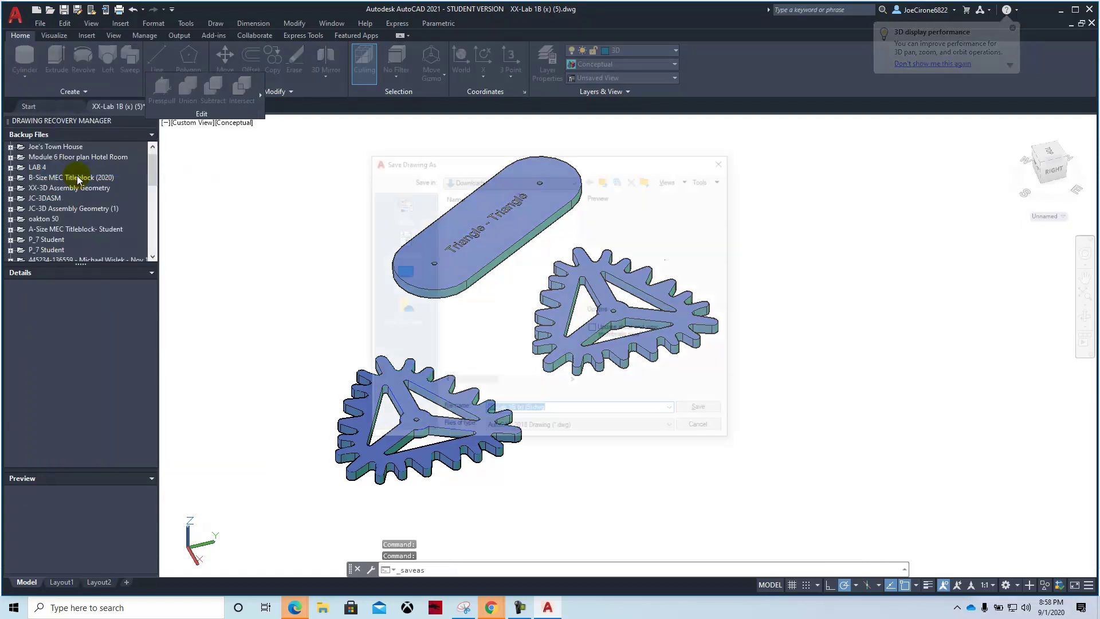
double_click(491, 411)
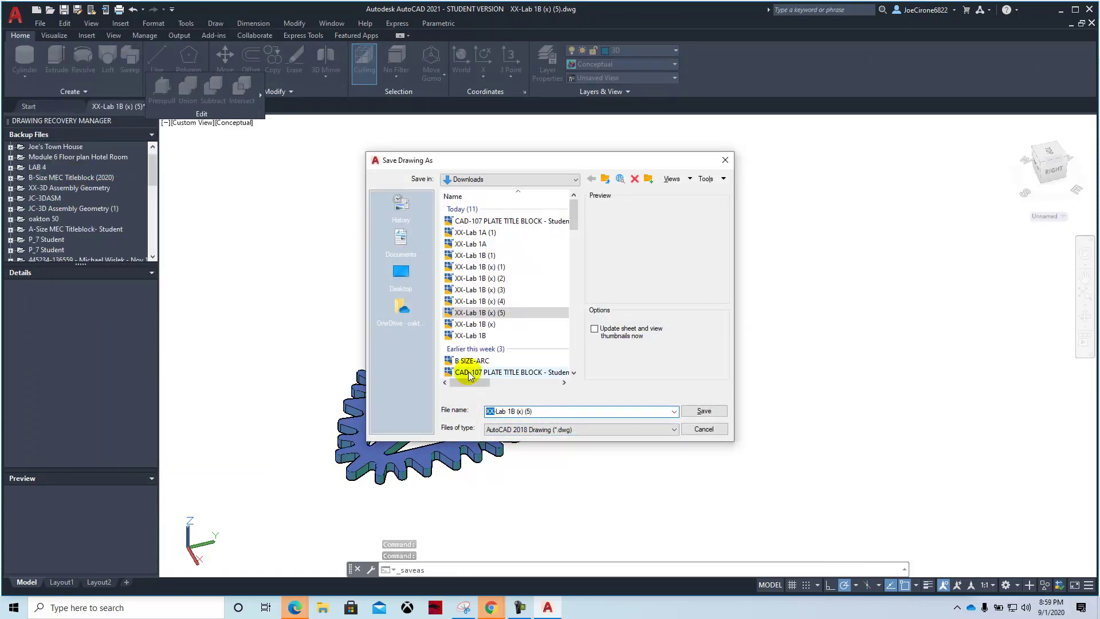
text(JC)
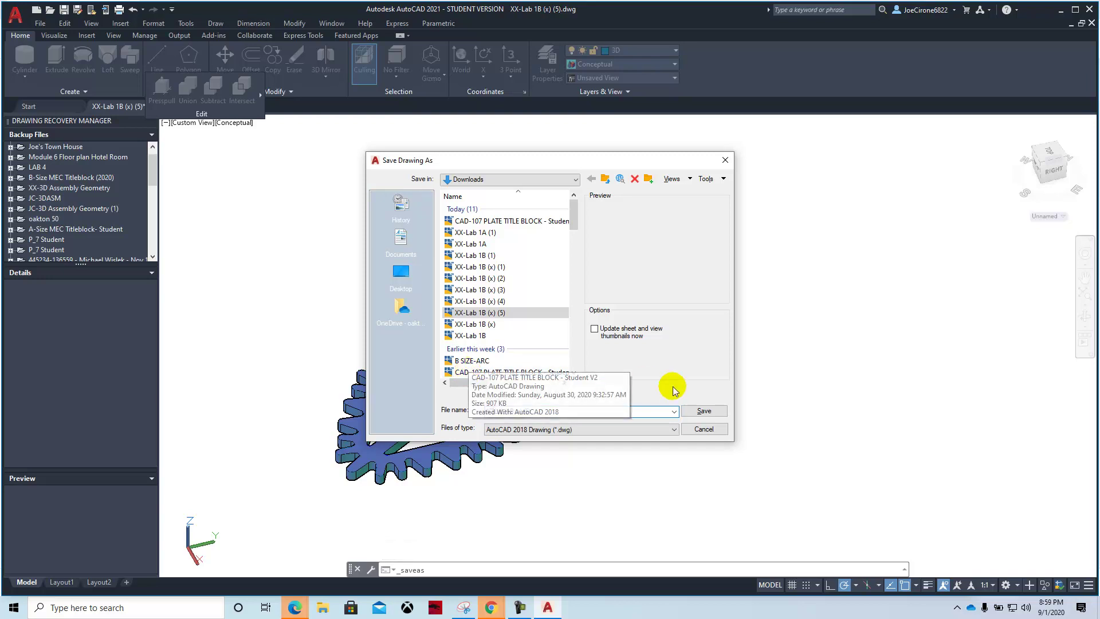
click(548, 409)
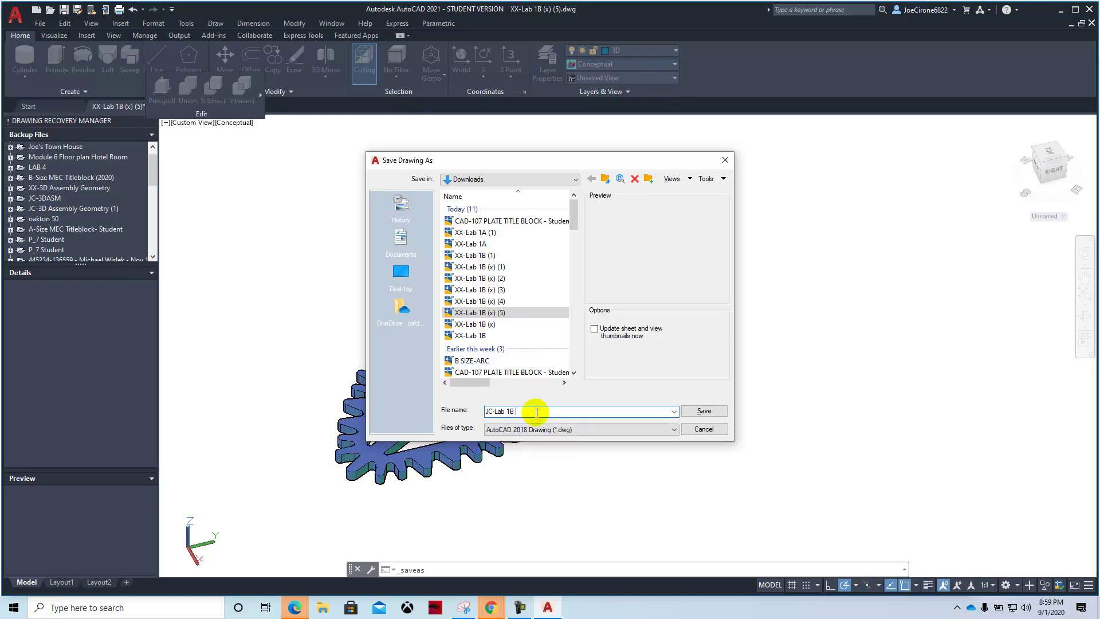
text(y)
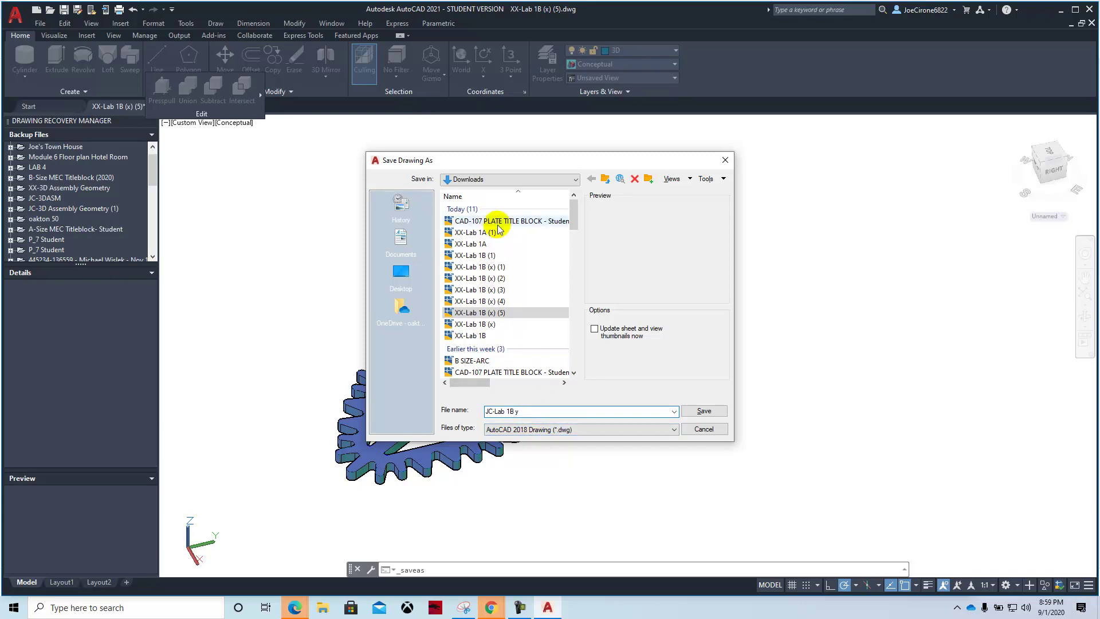
click(403, 274)
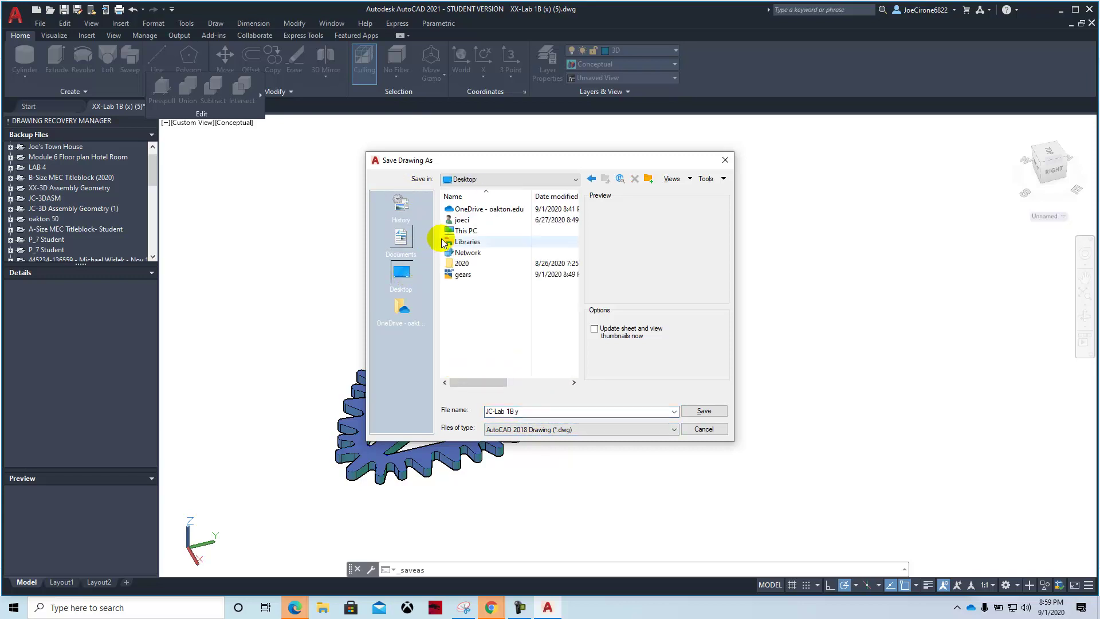
double_click(471, 265)
double_click(483, 209)
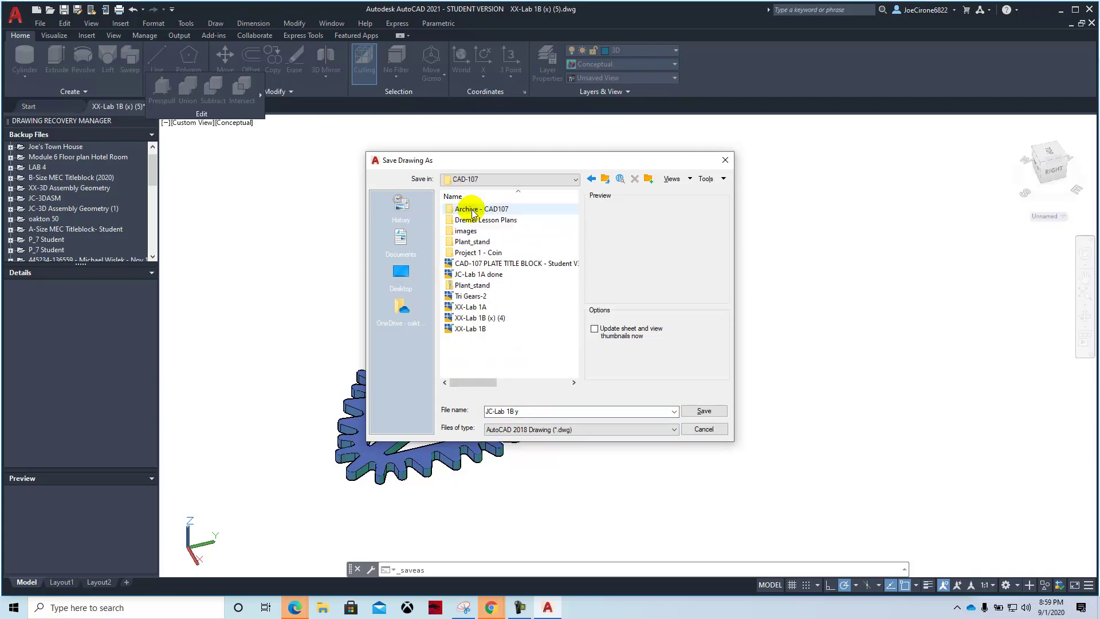
click(704, 411)
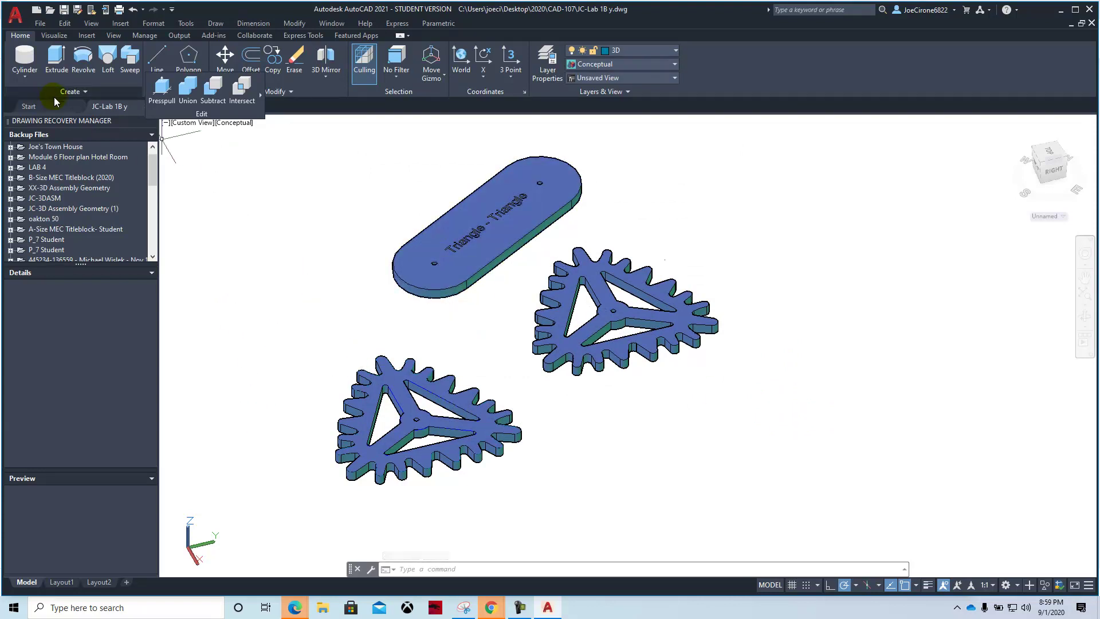
Step: Export the Triangle - Triangle plate as a Lithography (*.stl) file named "JC-gear base" in the CAD-107 folder
click(16, 15)
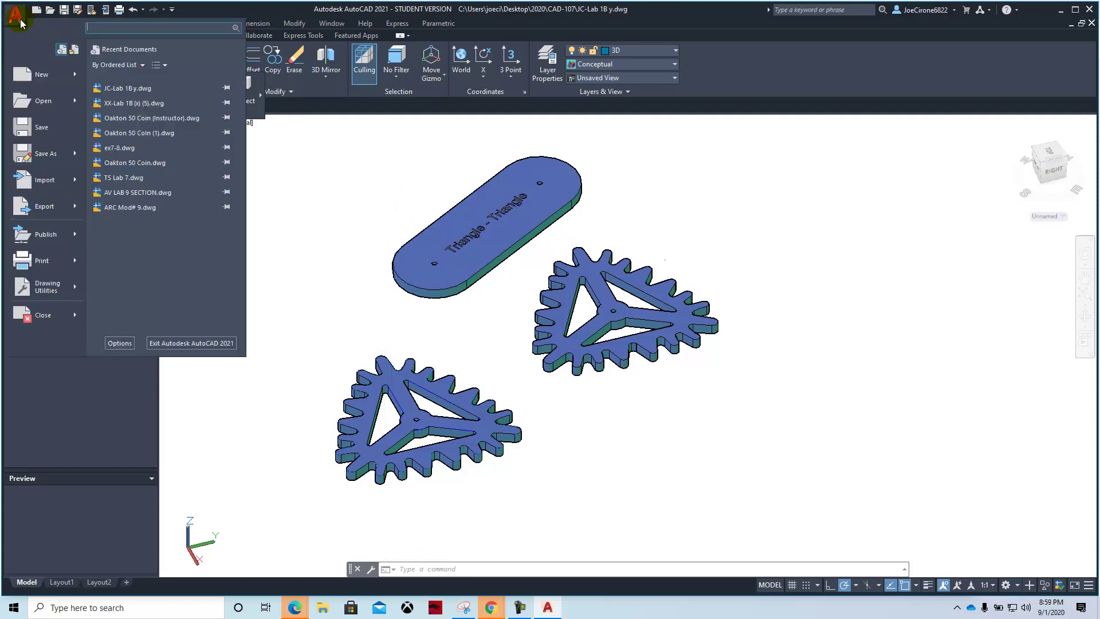
click(45, 207)
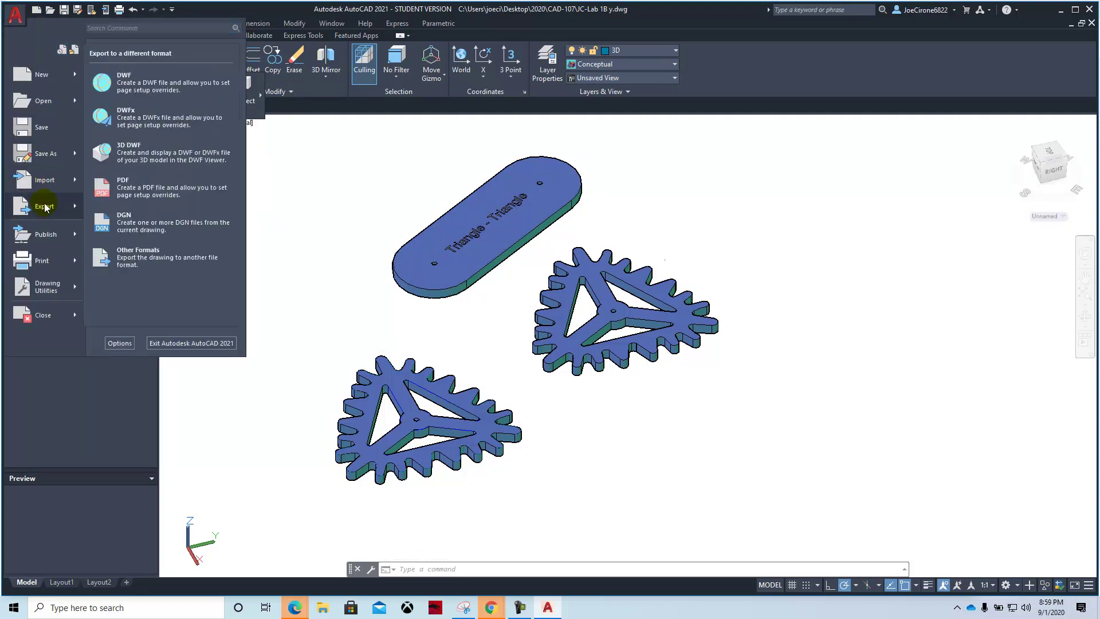
click(146, 269)
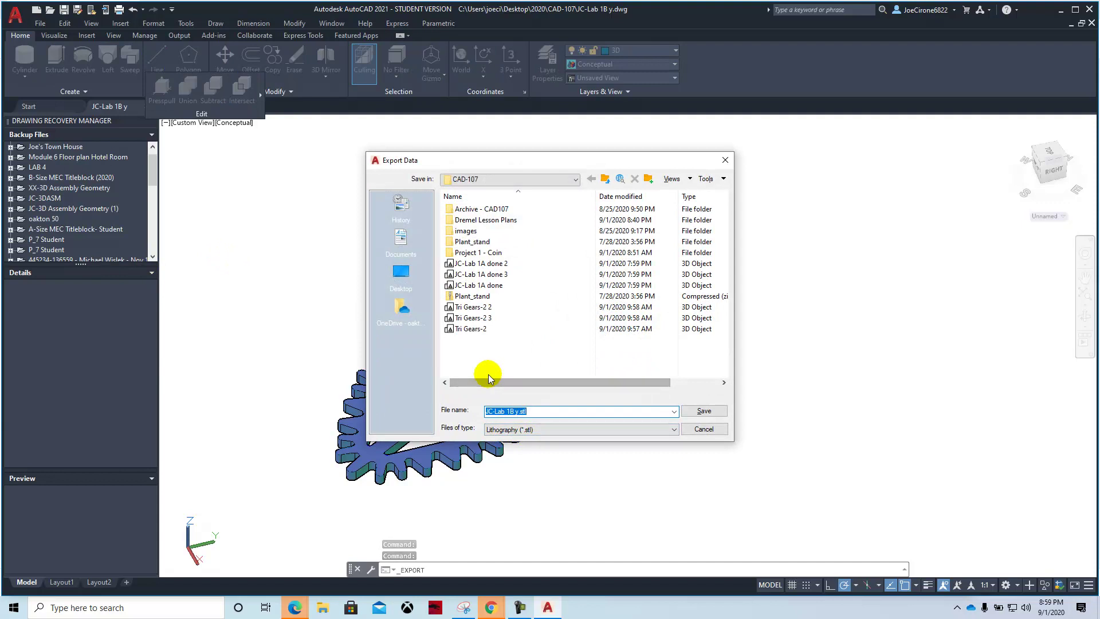
text(gear base)
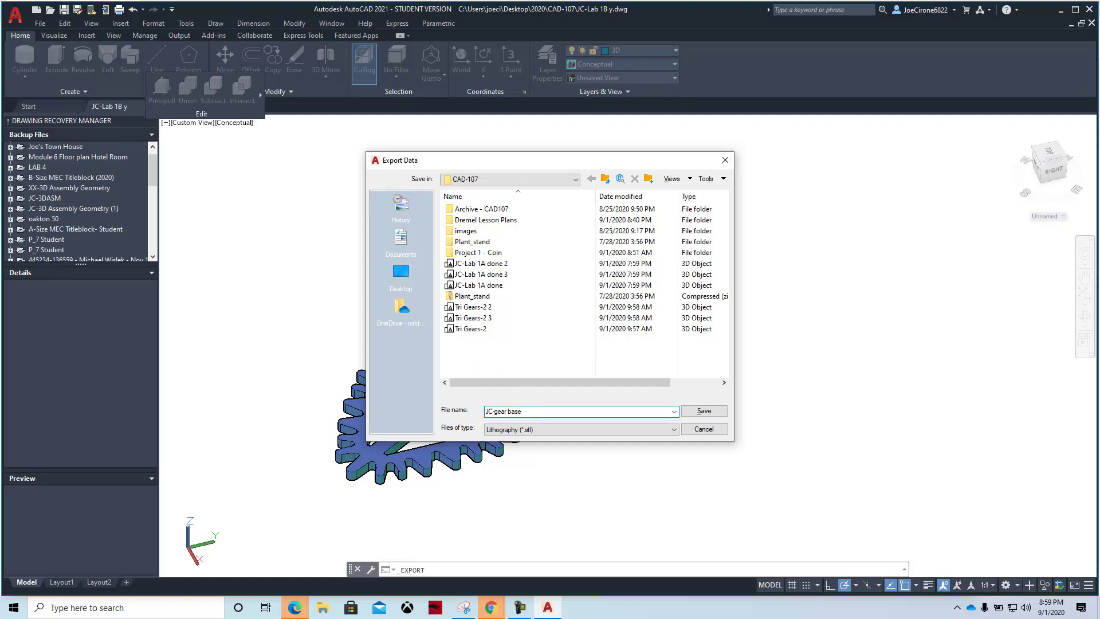
click(702, 411)
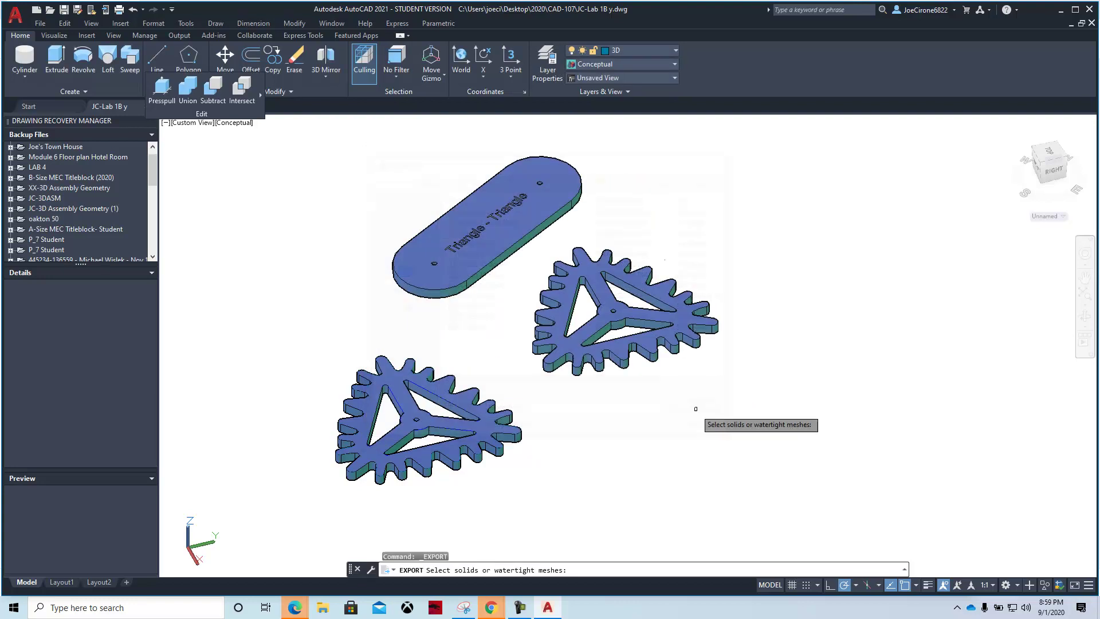
click(482, 207)
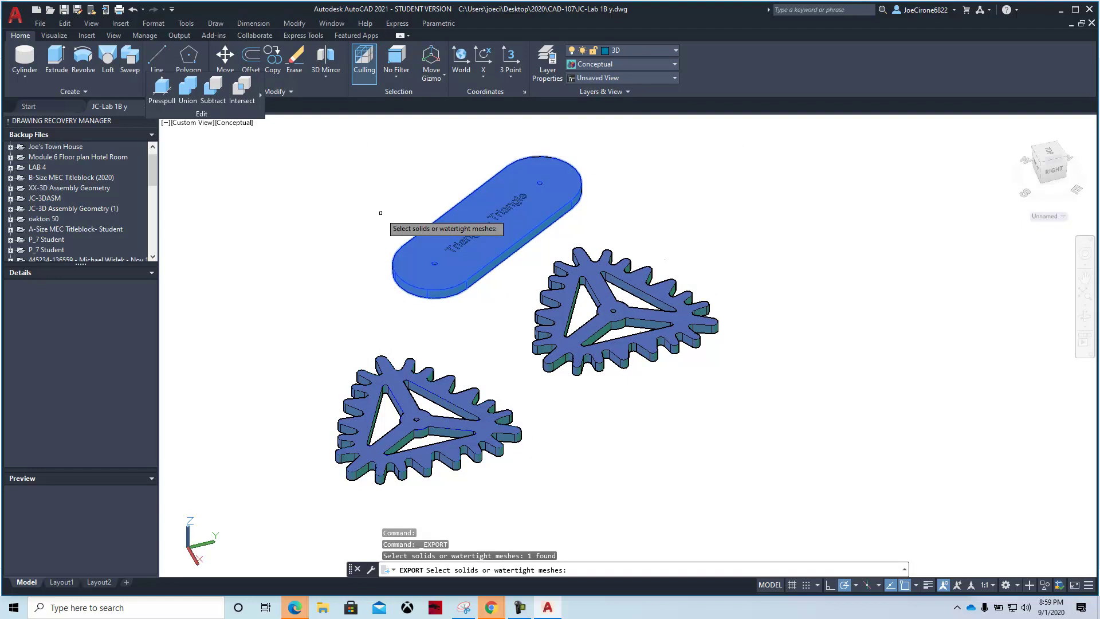
key(Return)
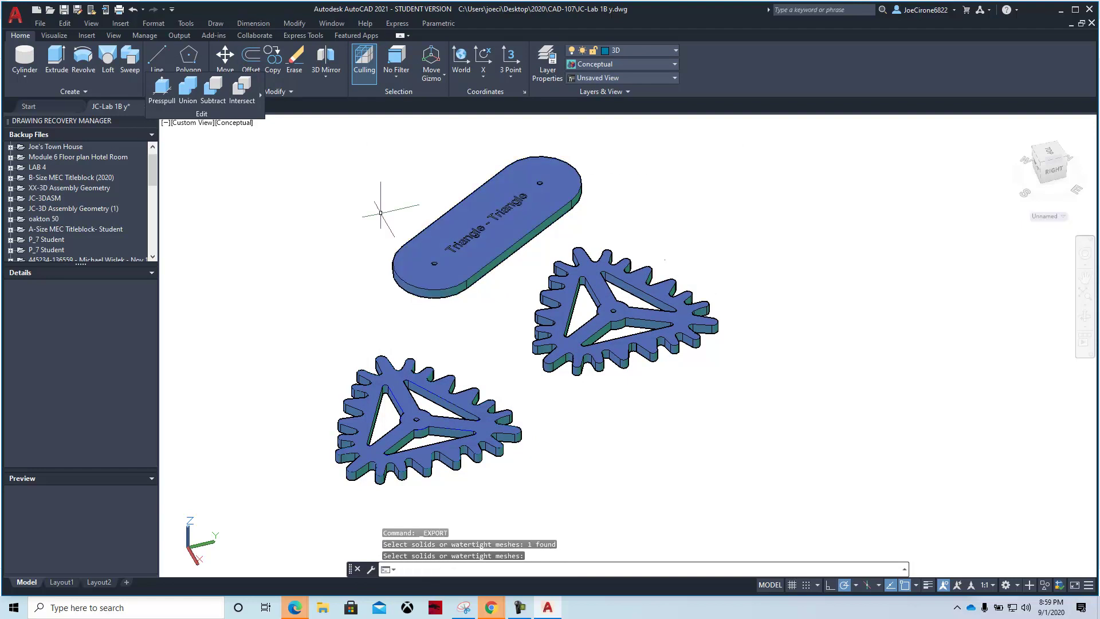
click(15, 10)
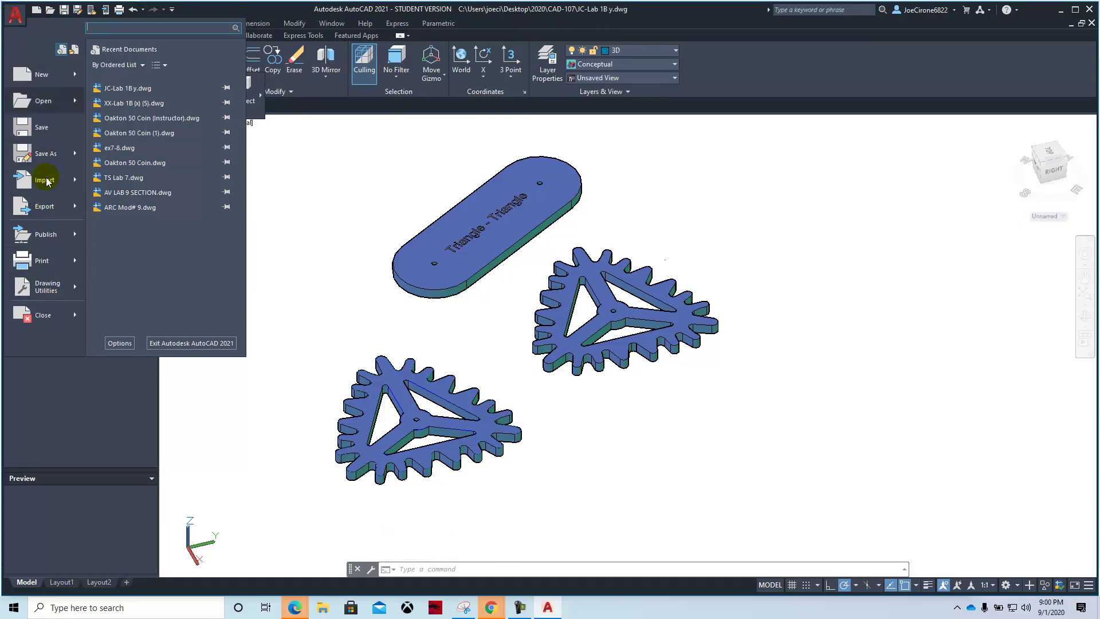
click(111, 342)
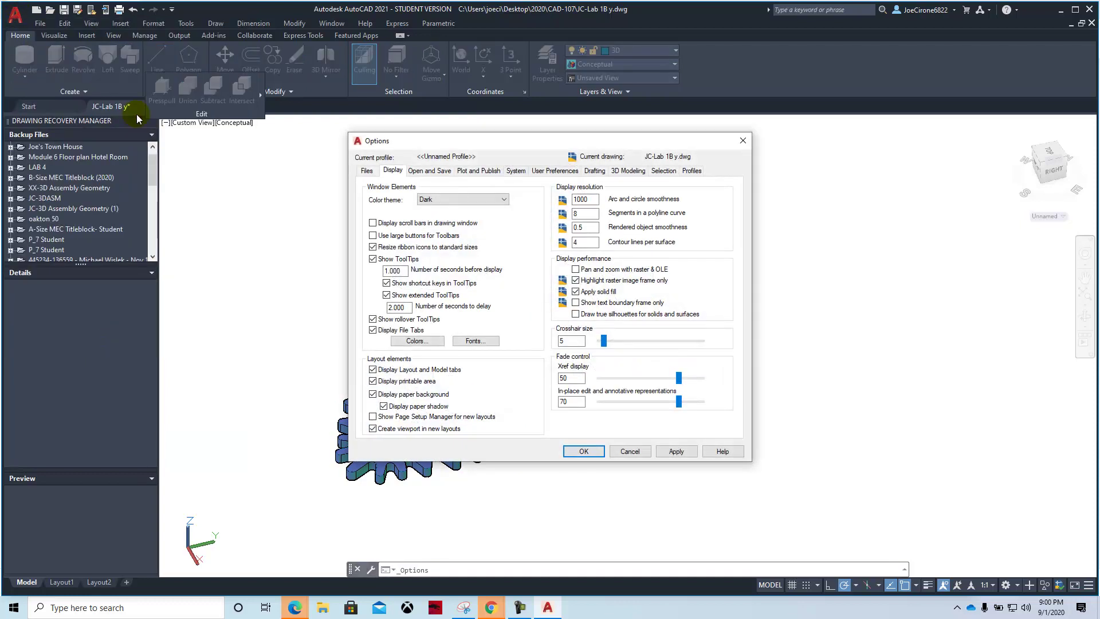
click(637, 456)
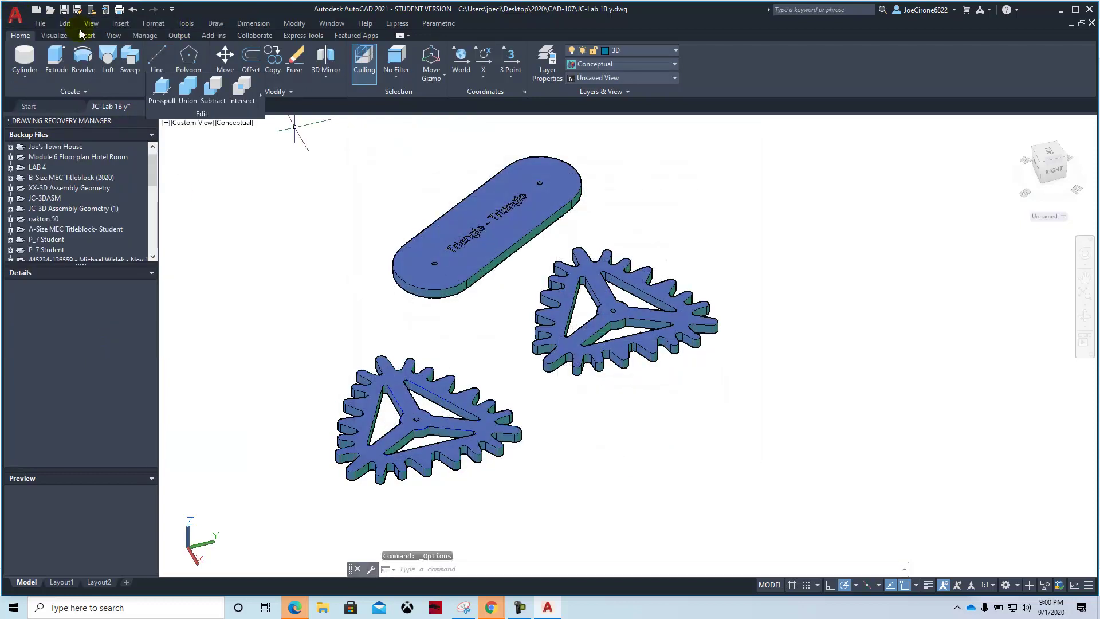
Step: Export the lower triangular gear as a Lithography (*.stl) file named "JC-Gear 1" in the CAD-107 folder
click(14, 20)
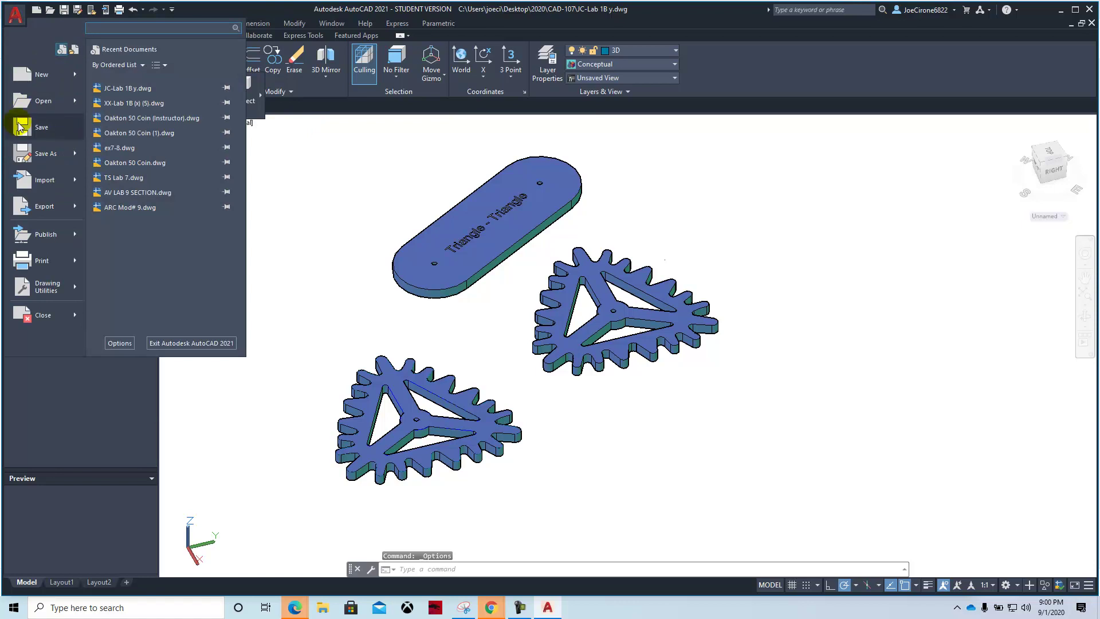
mouse_move(48, 215)
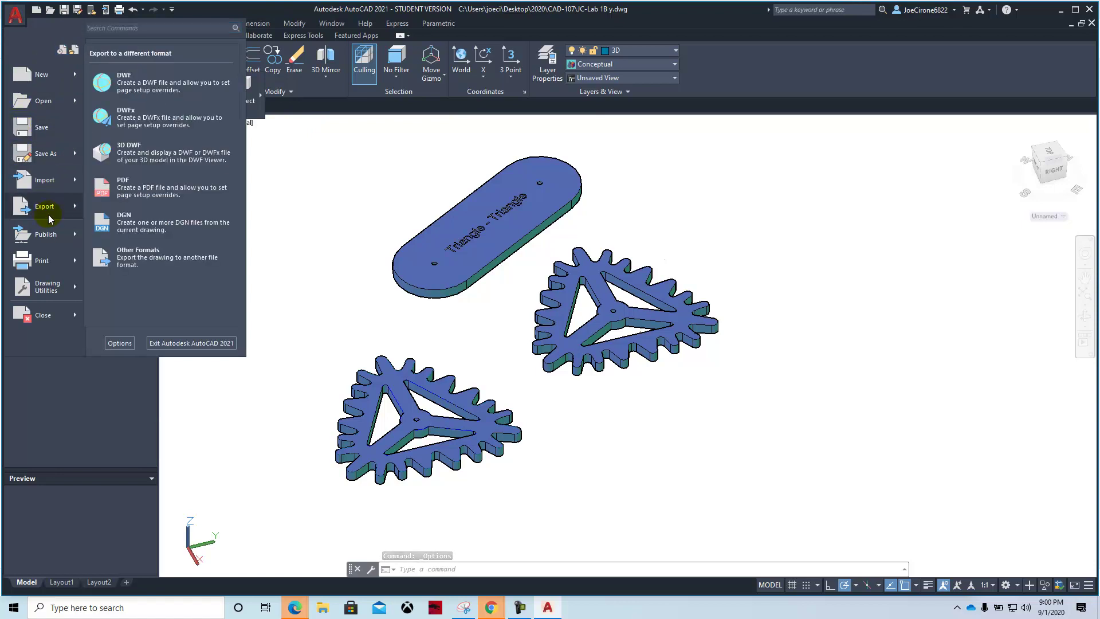
click(114, 260)
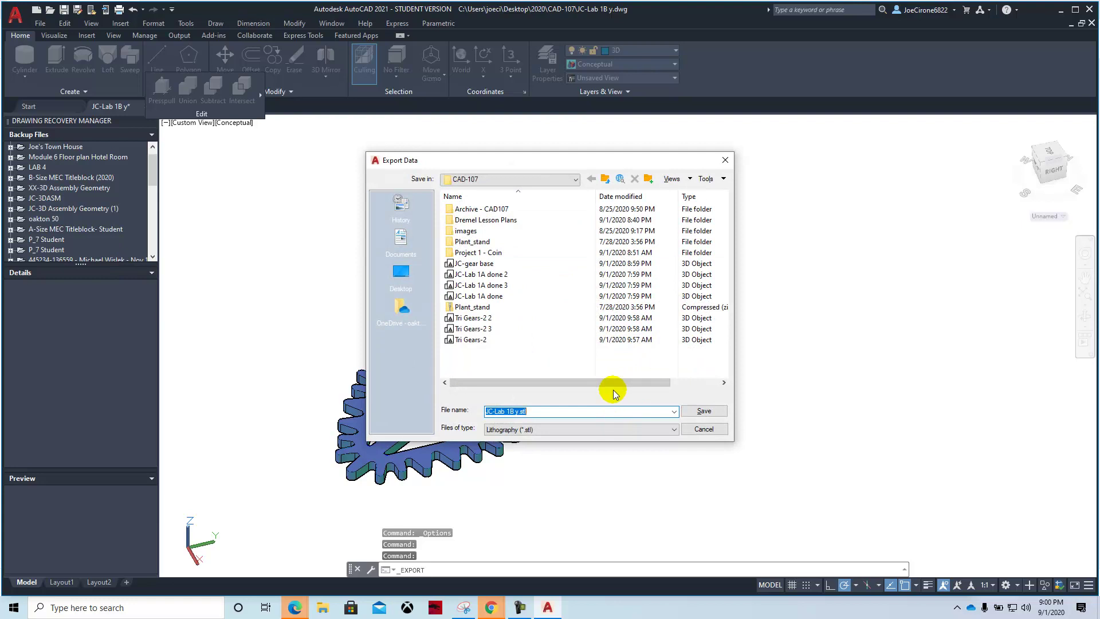
text(gear)
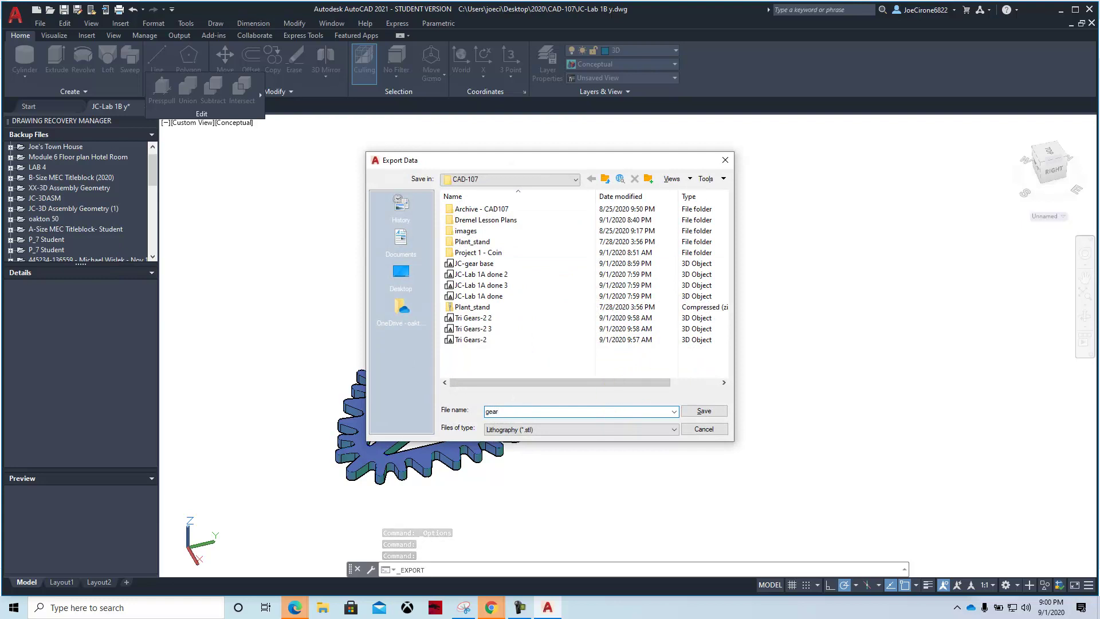
key(BackSpace)
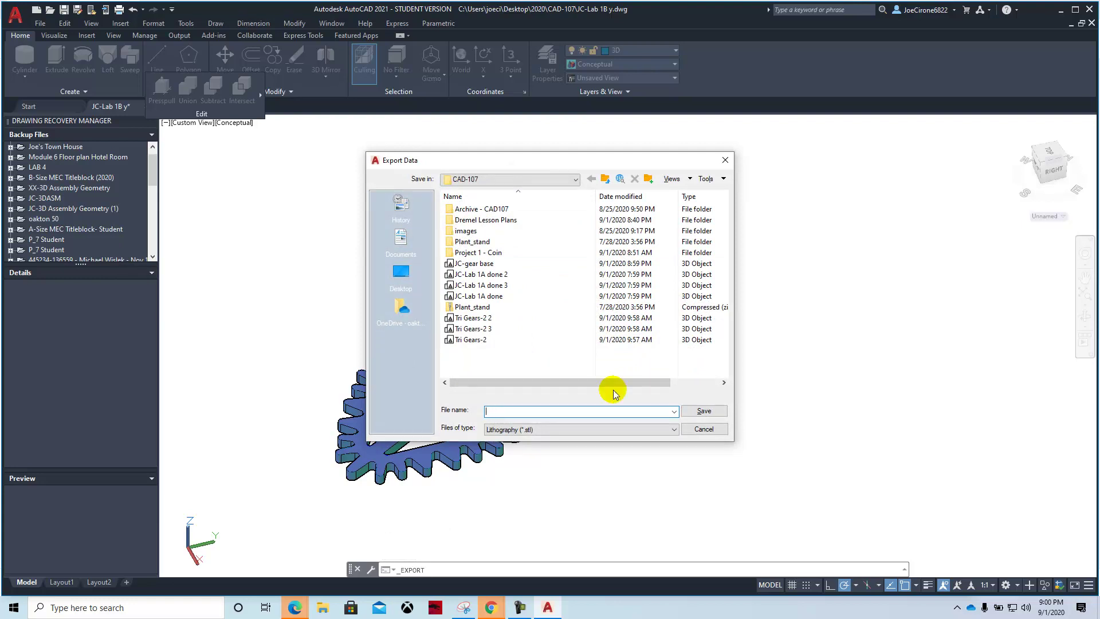
text(JC-Ge)
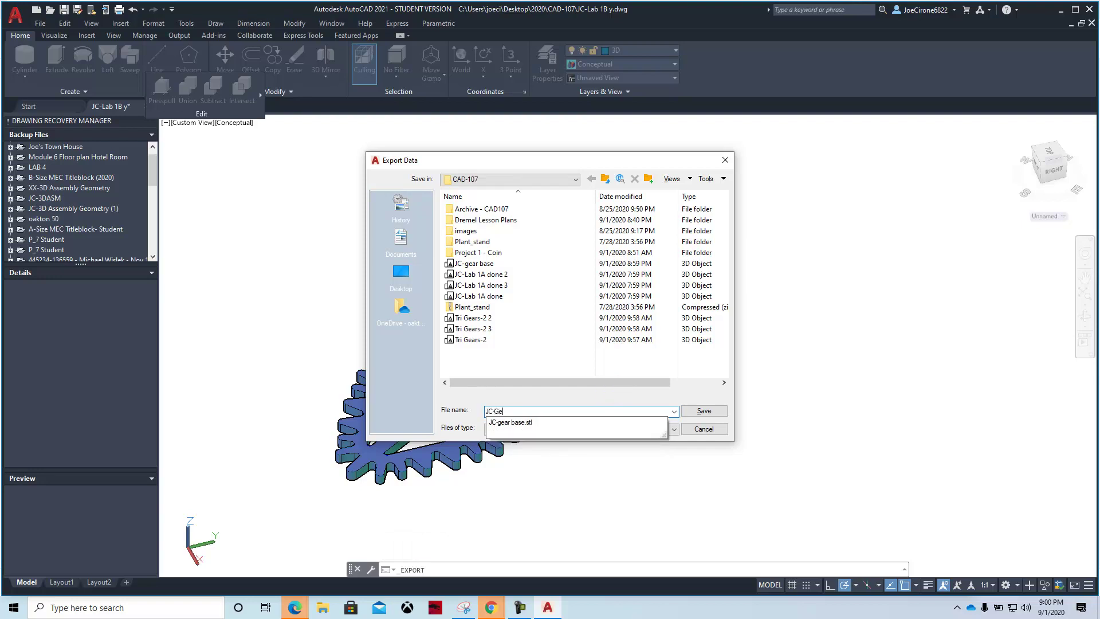
text(ar 1)
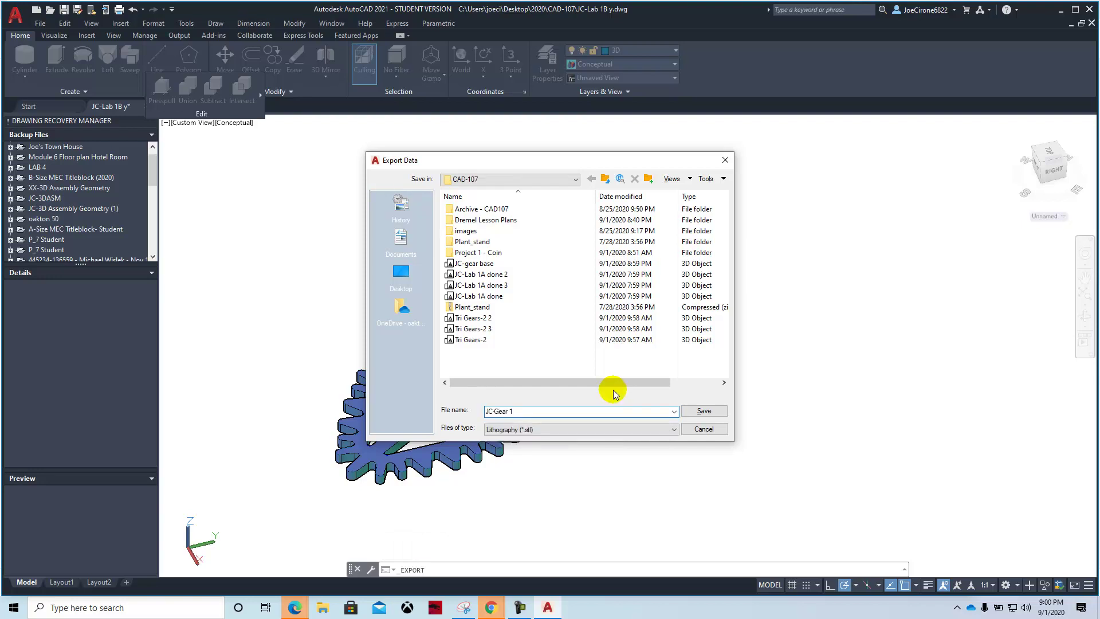
click(704, 411)
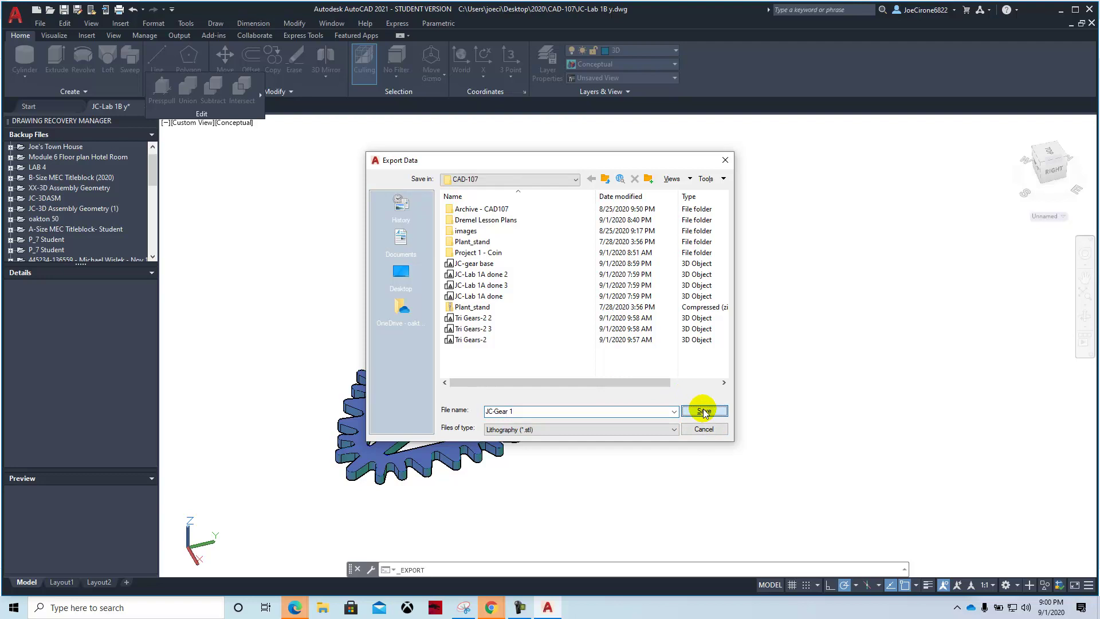
click(501, 417)
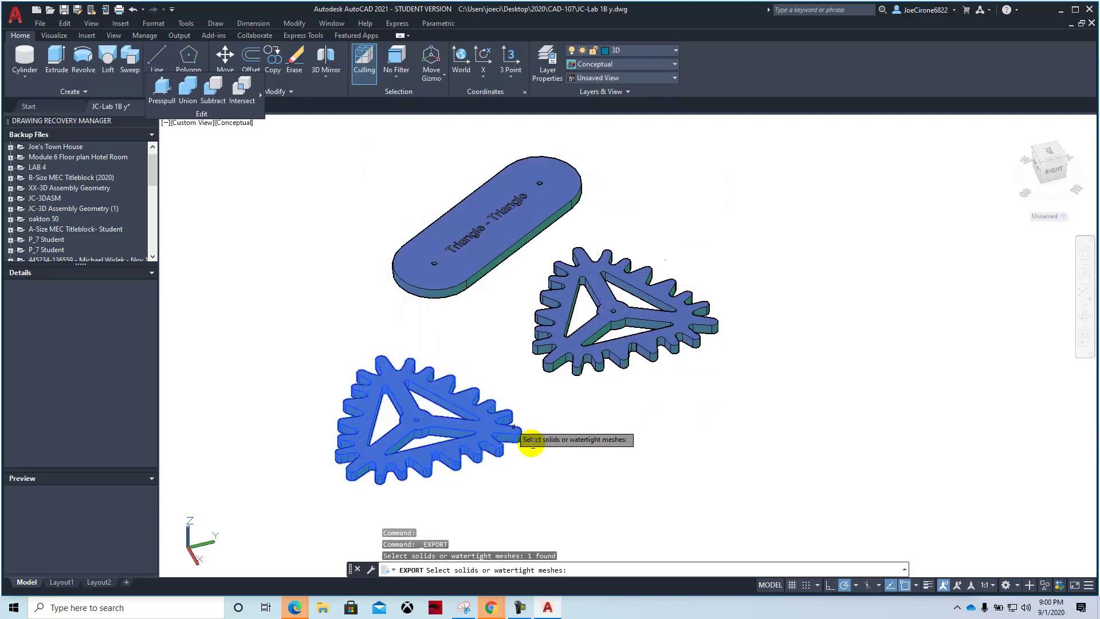
key(Return)
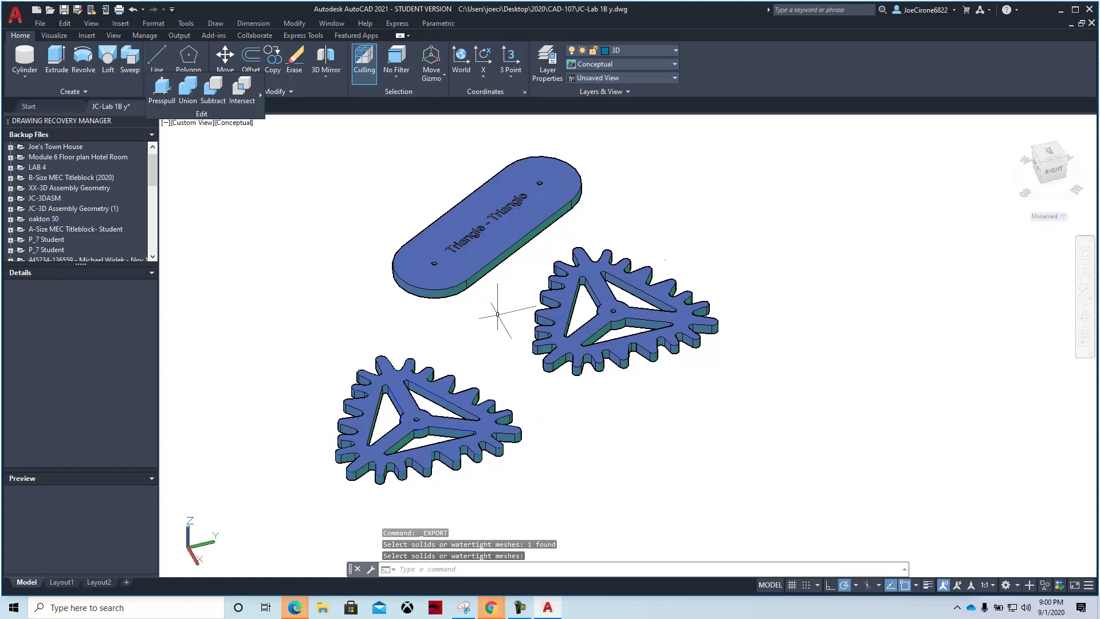
Step: Export the upper triangular gear as a Lithography (*.stl) file named "JC-Gear 2" in the CAD-107 folder
text(rcp)
key(BackSpace)
key(BackSpace)
key(BackSpace)
text(export)
key(Return)
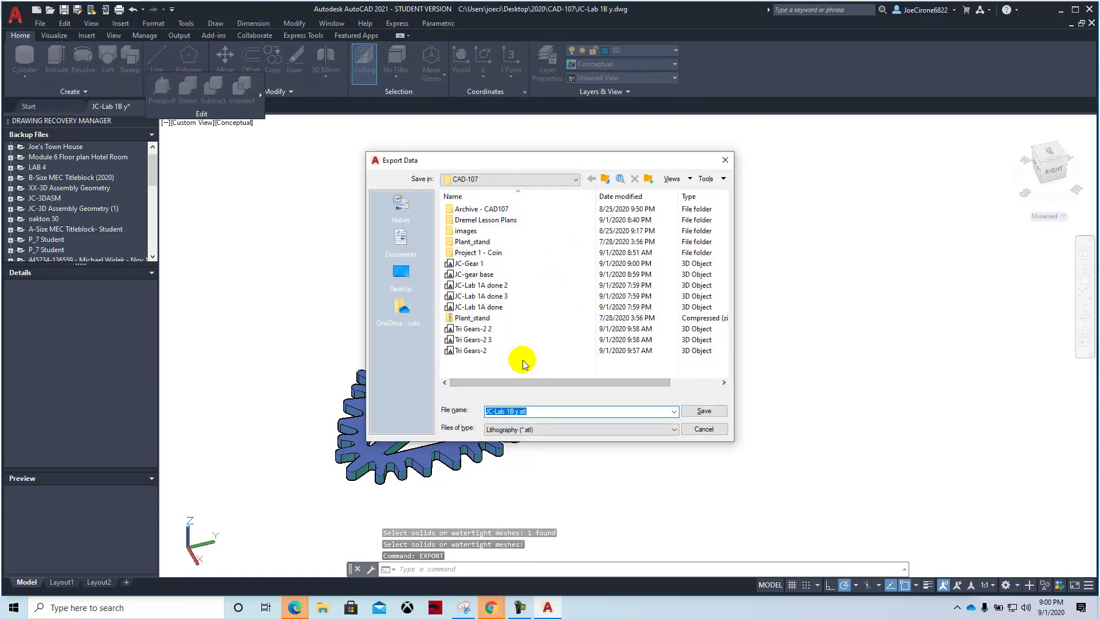
text(JC-)
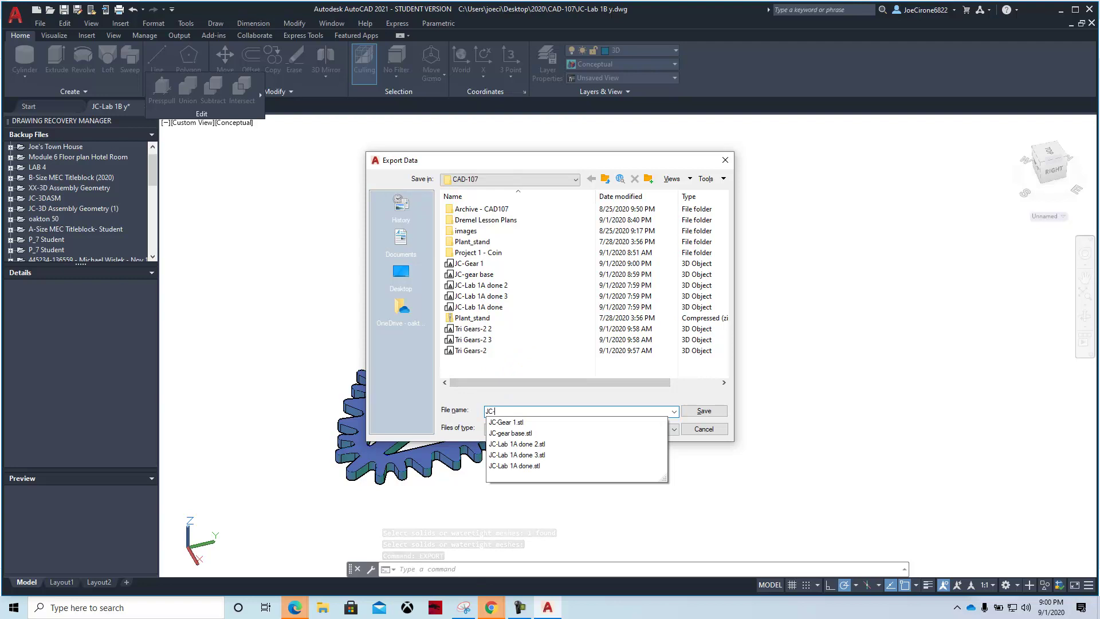
text(Gear 2)
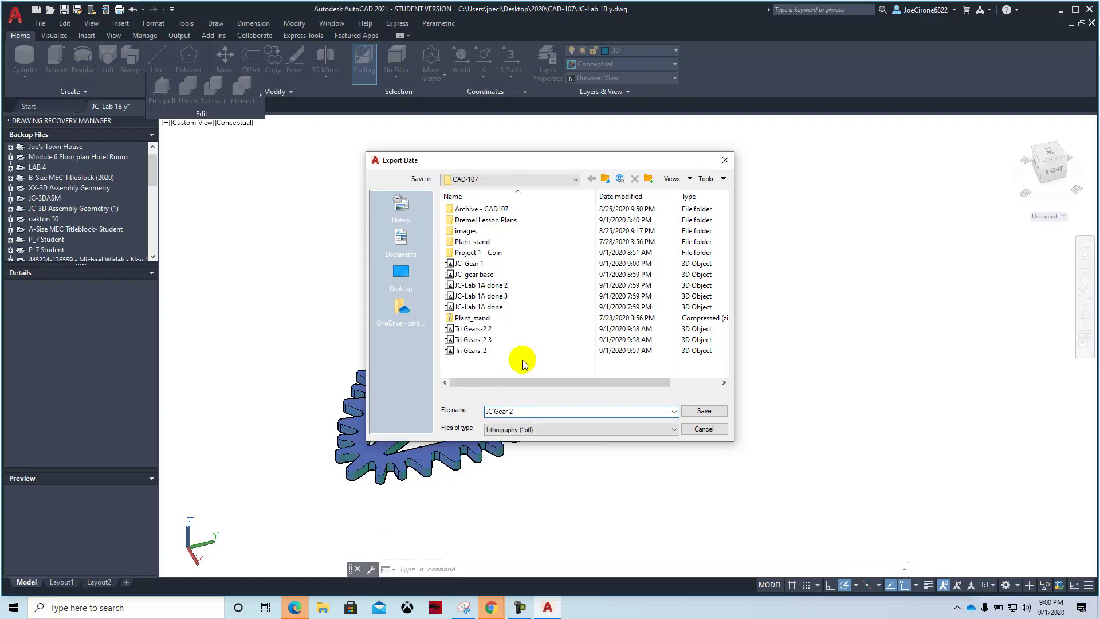
click(704, 410)
click(632, 325)
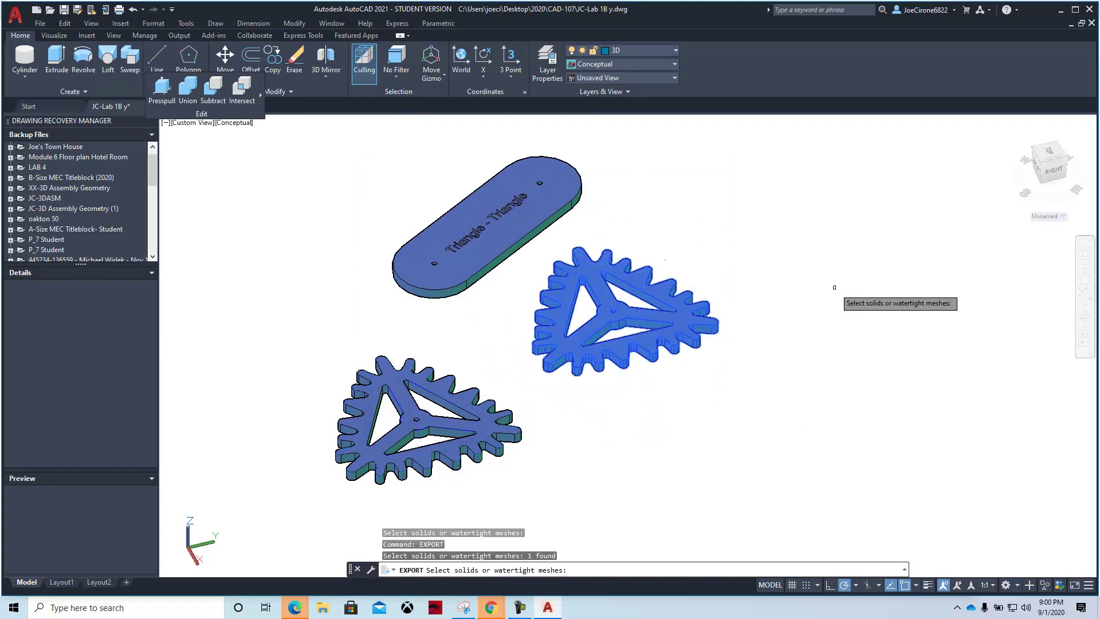
key(Return)
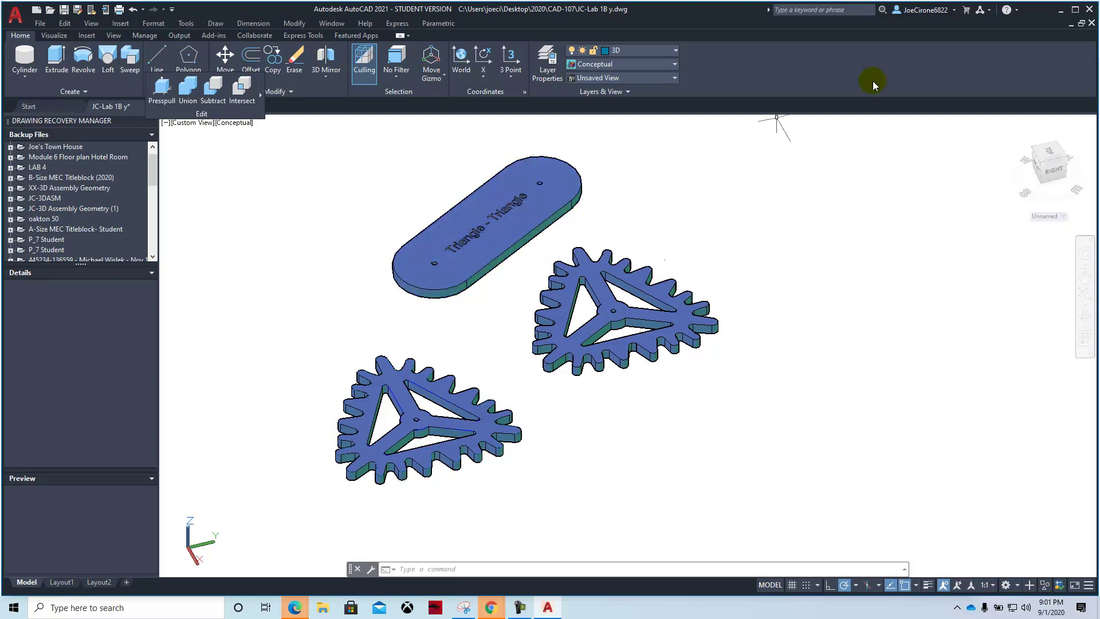
Step: Switch to the D2L course site in Chrome, check the CAD-107-001 Assignments page, and return to the D2L homepage
click(1059, 11)
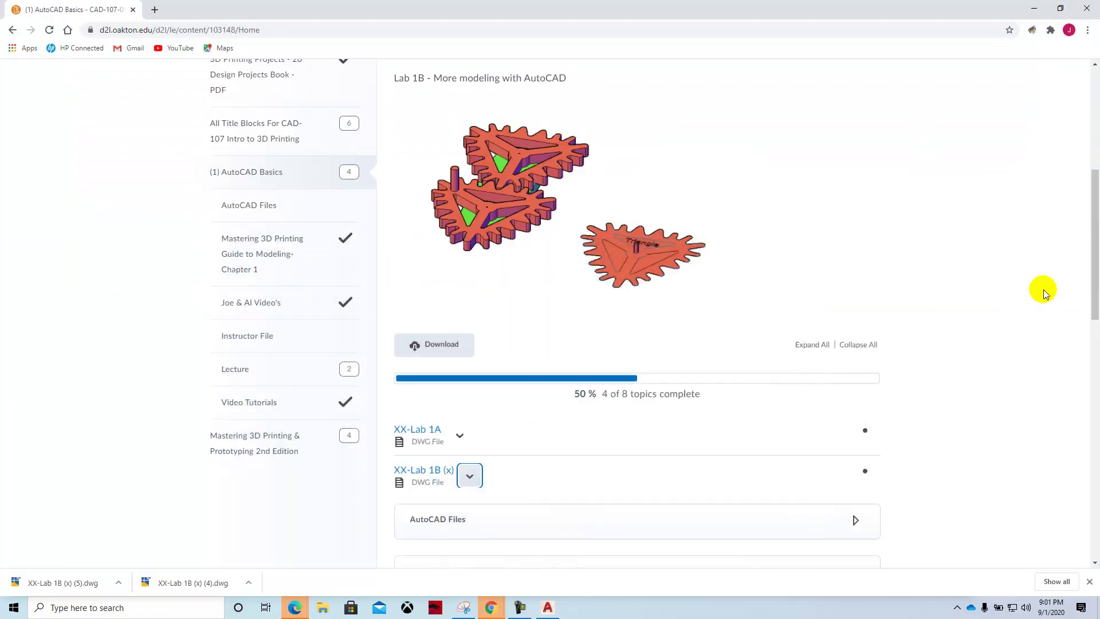
scroll(1090, 245, up, 3)
scroll(1090, 246, up, 3)
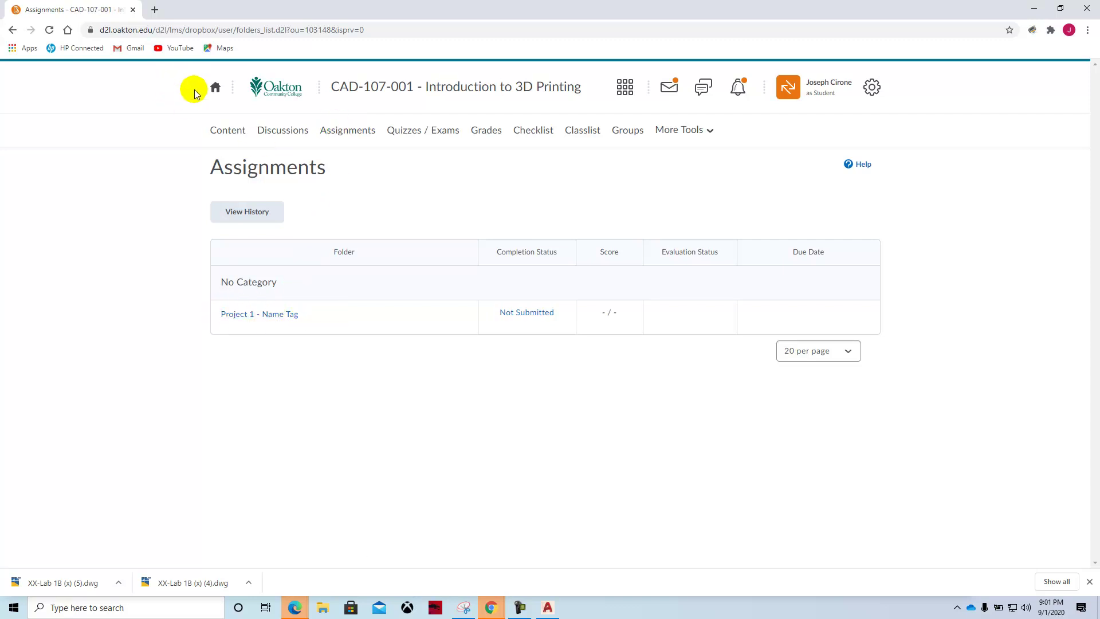
click(215, 87)
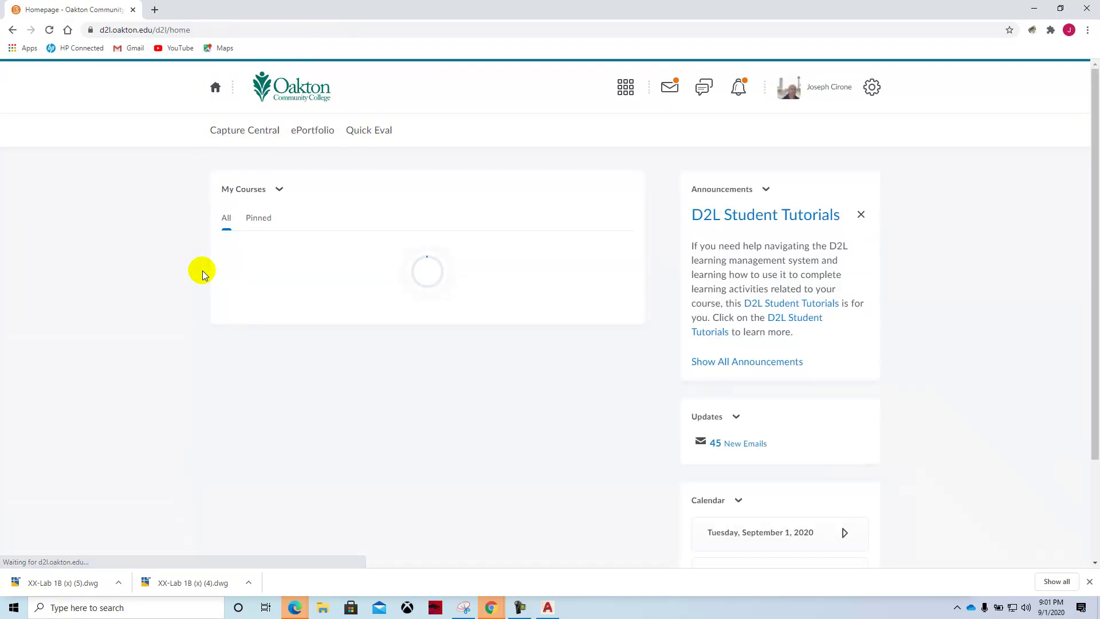